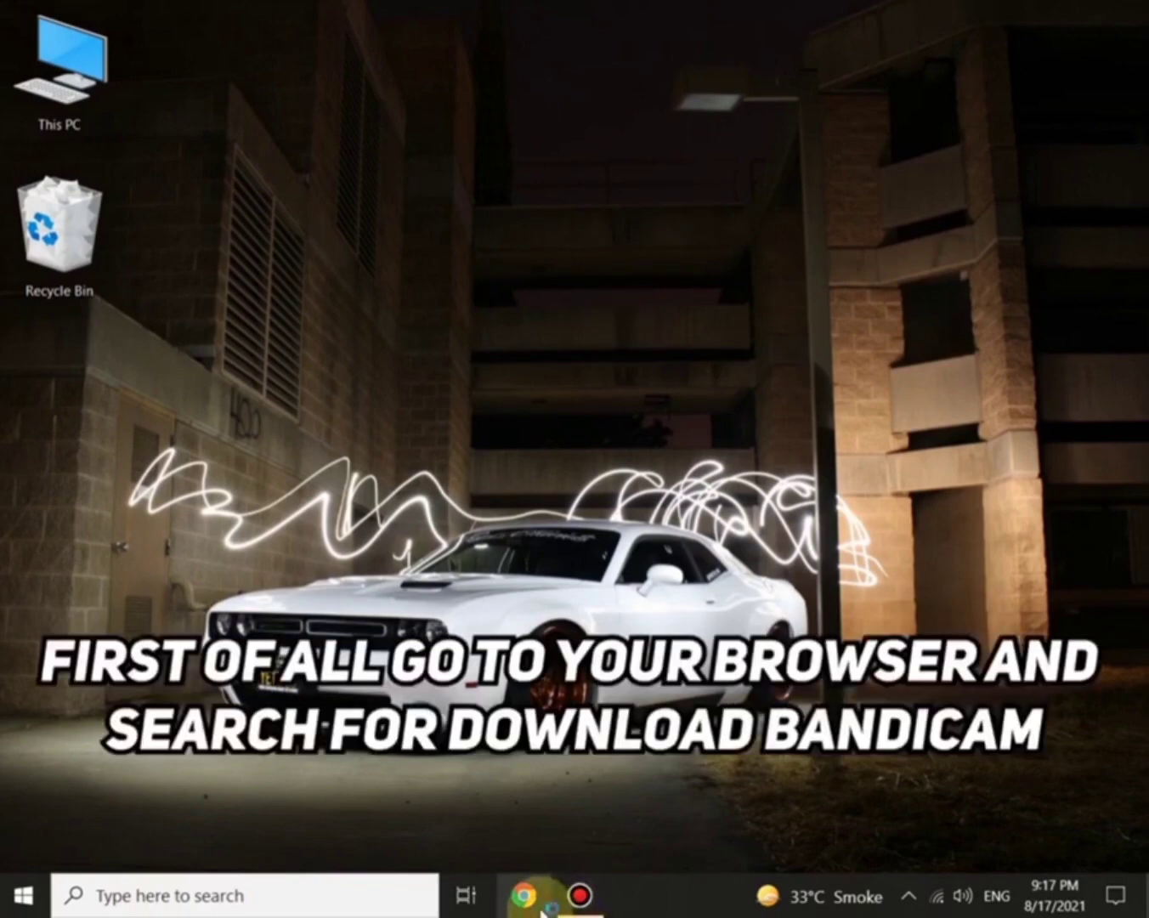
Open Chrome in a maximized window and search Google for "download bandicam".
click(544, 902)
click(593, 615)
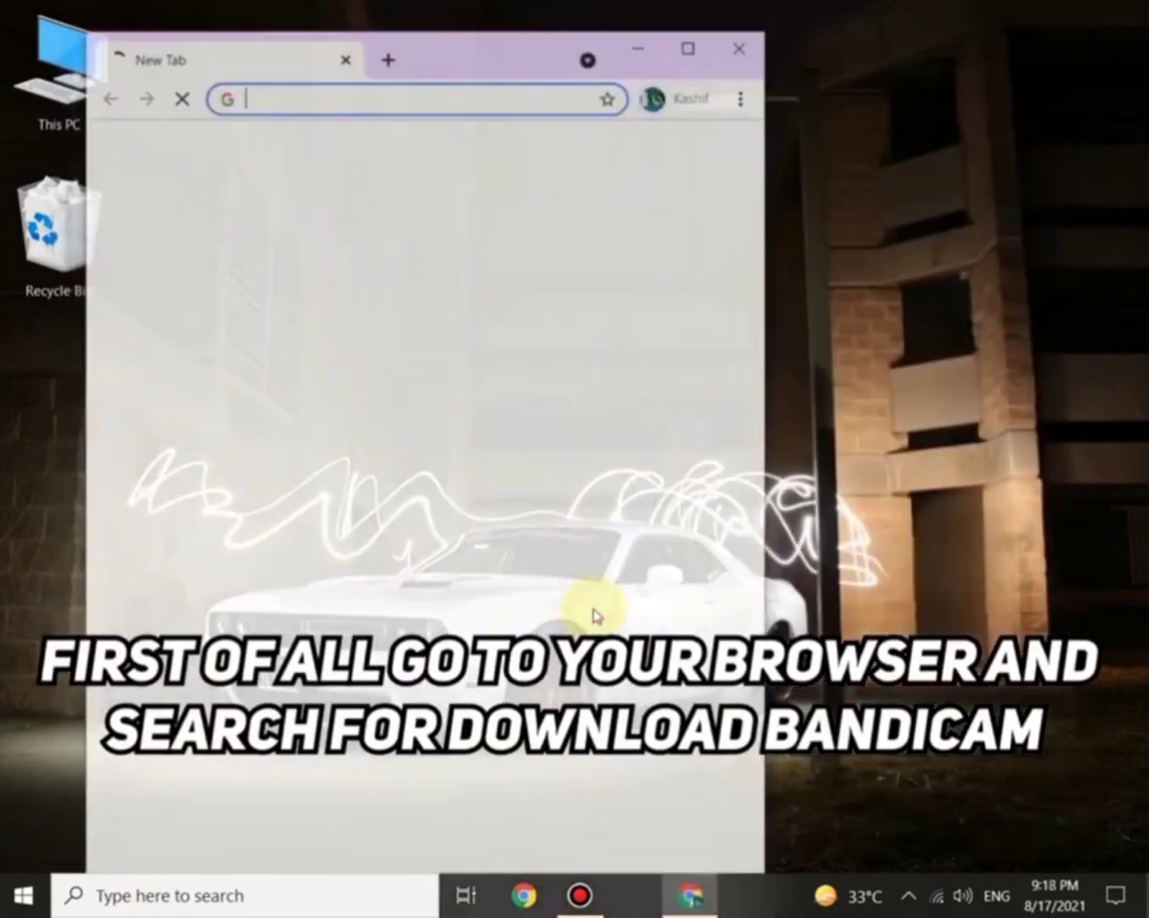
click(689, 47)
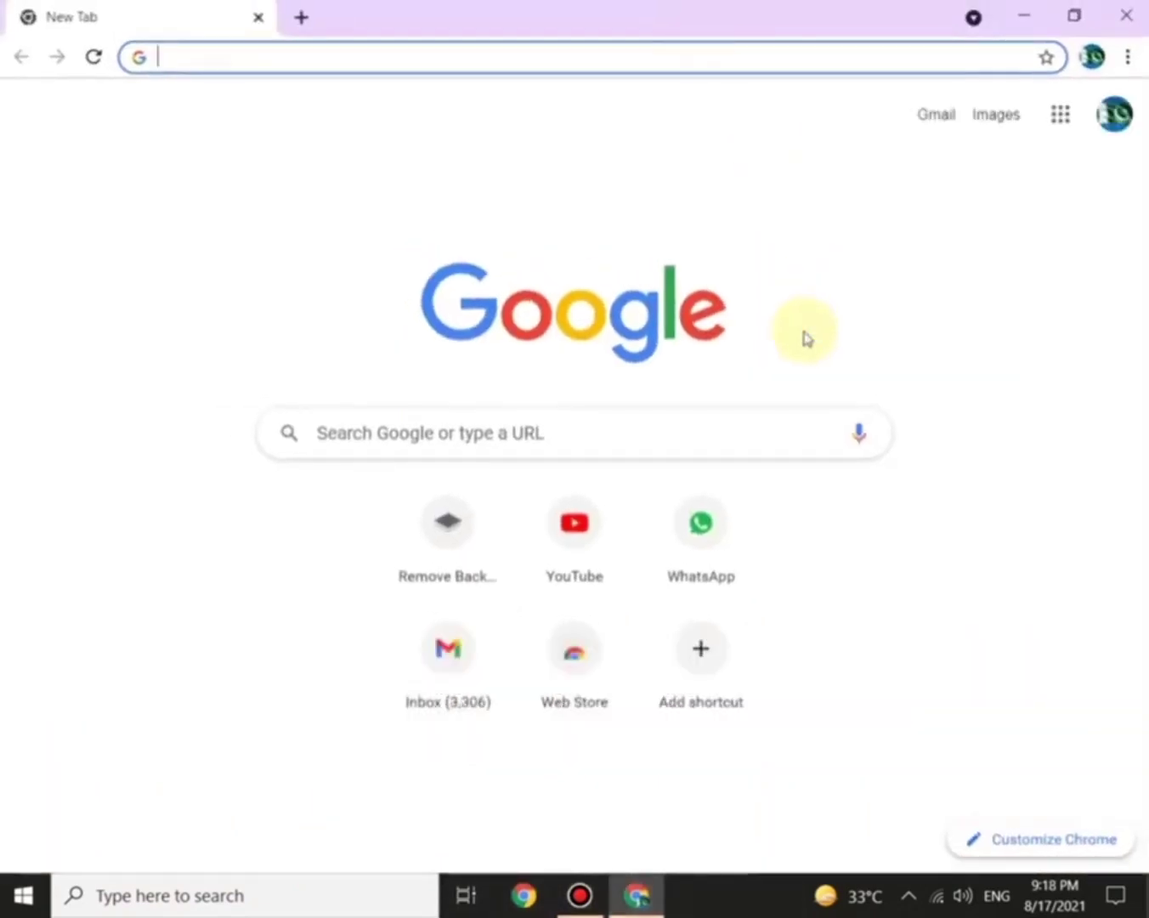
text(dow)
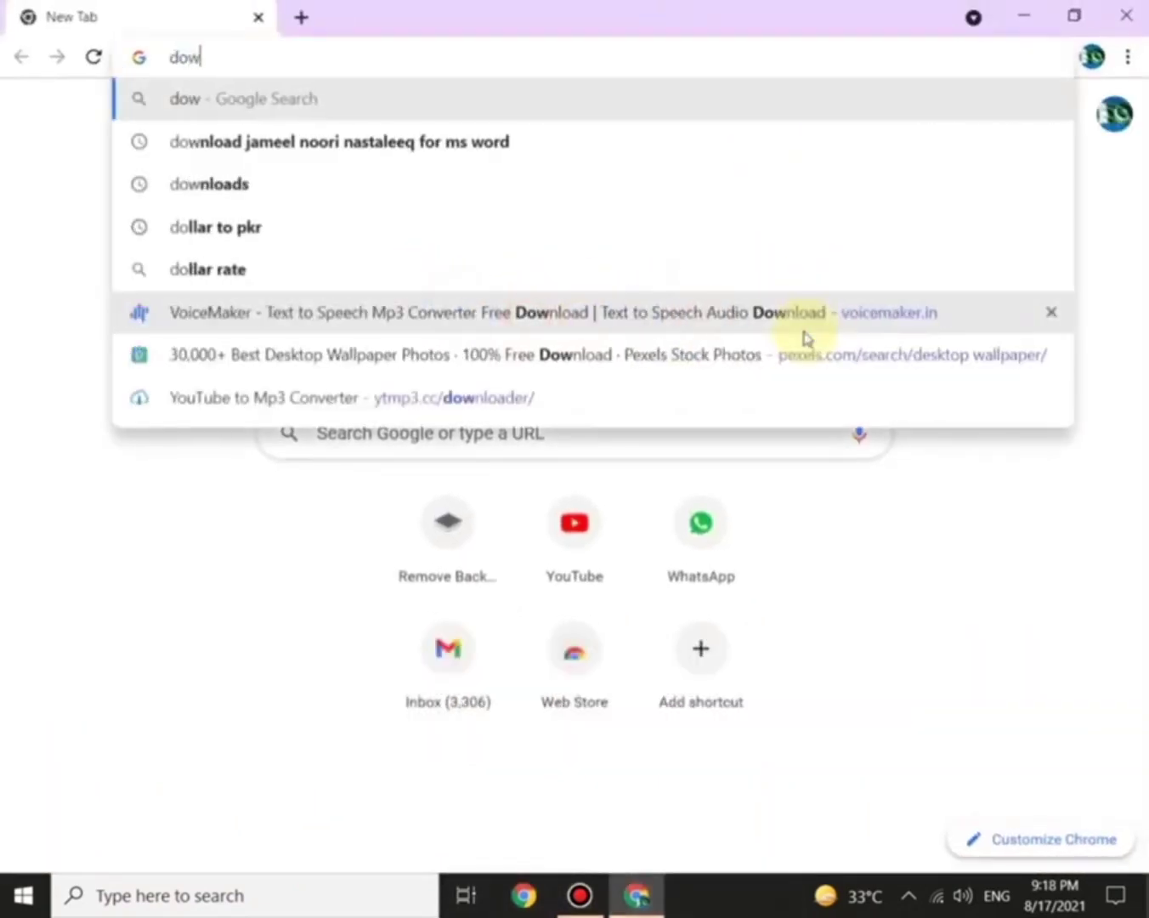
text(nload bam)
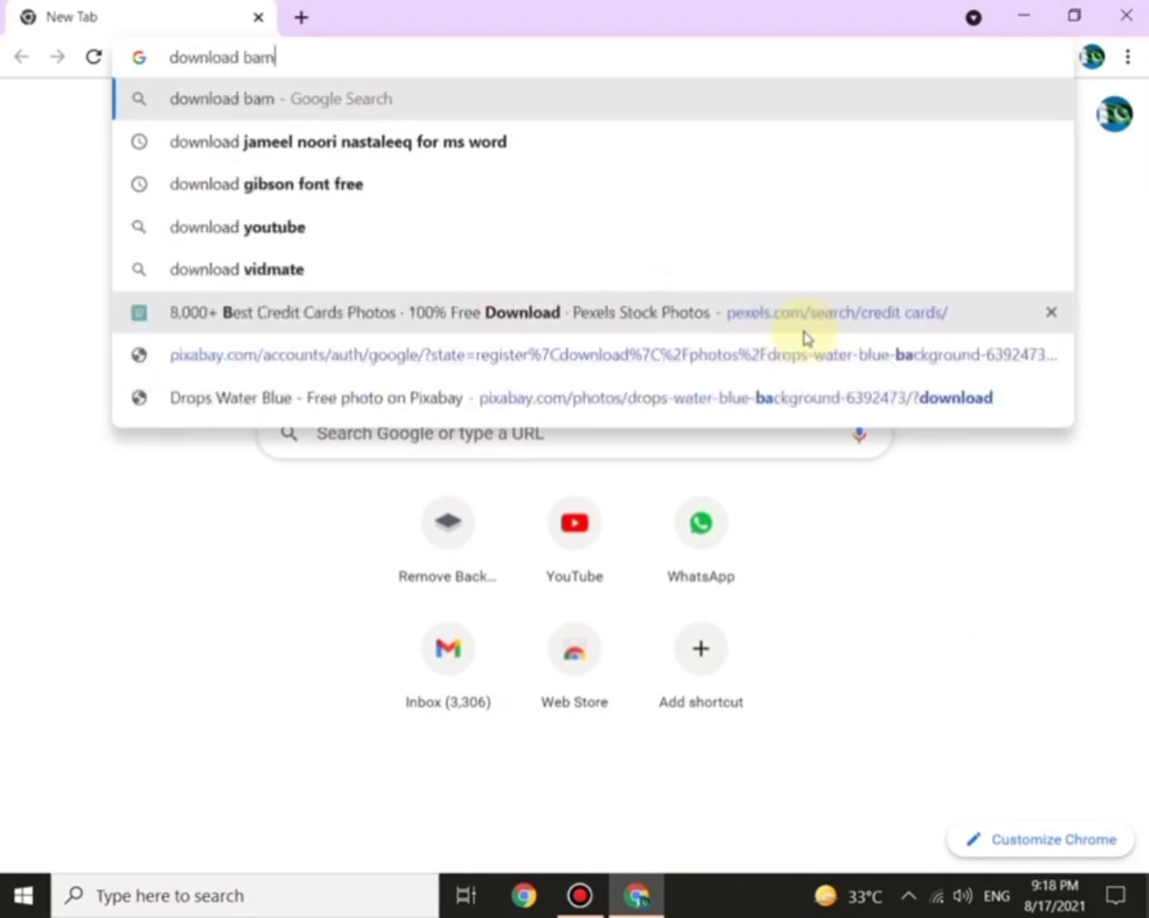
key(BackSpace)
text(ndi)
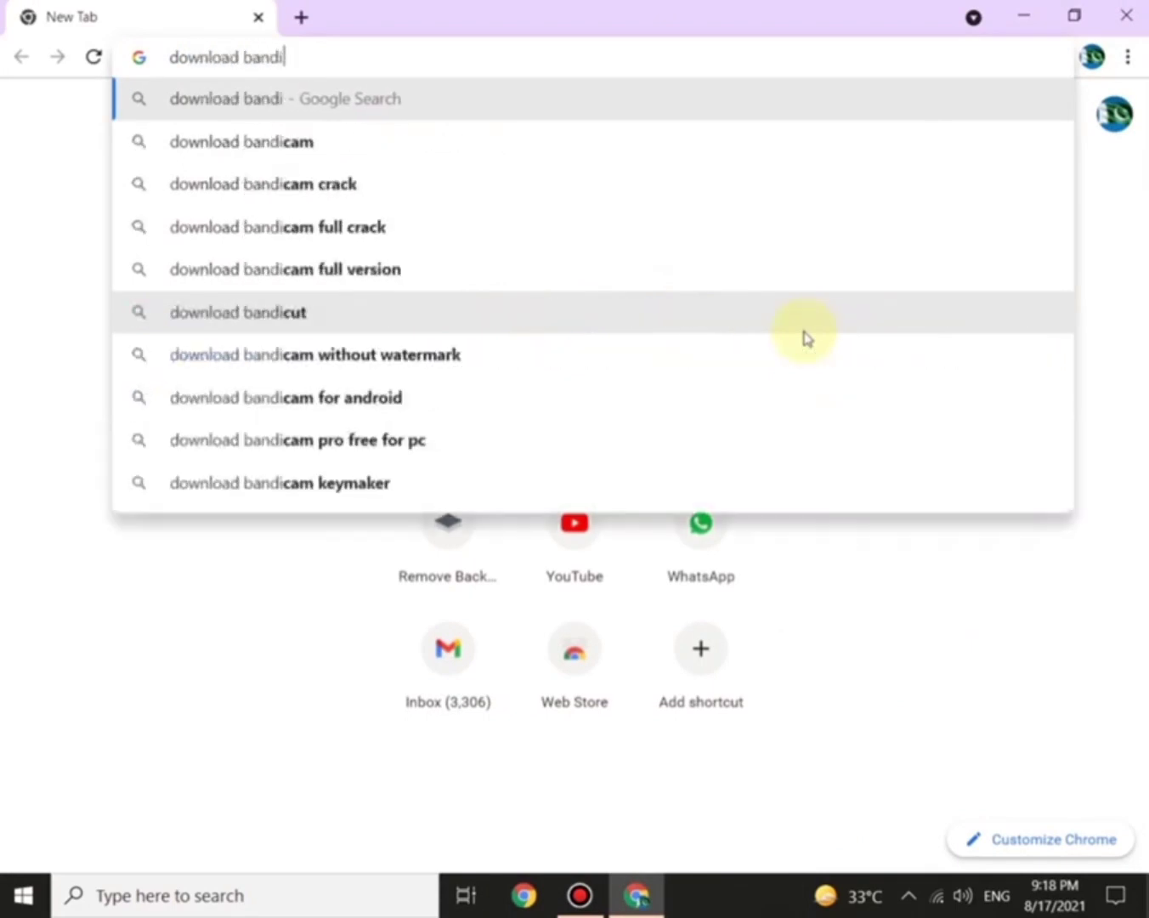
text(cam)
key(Return)
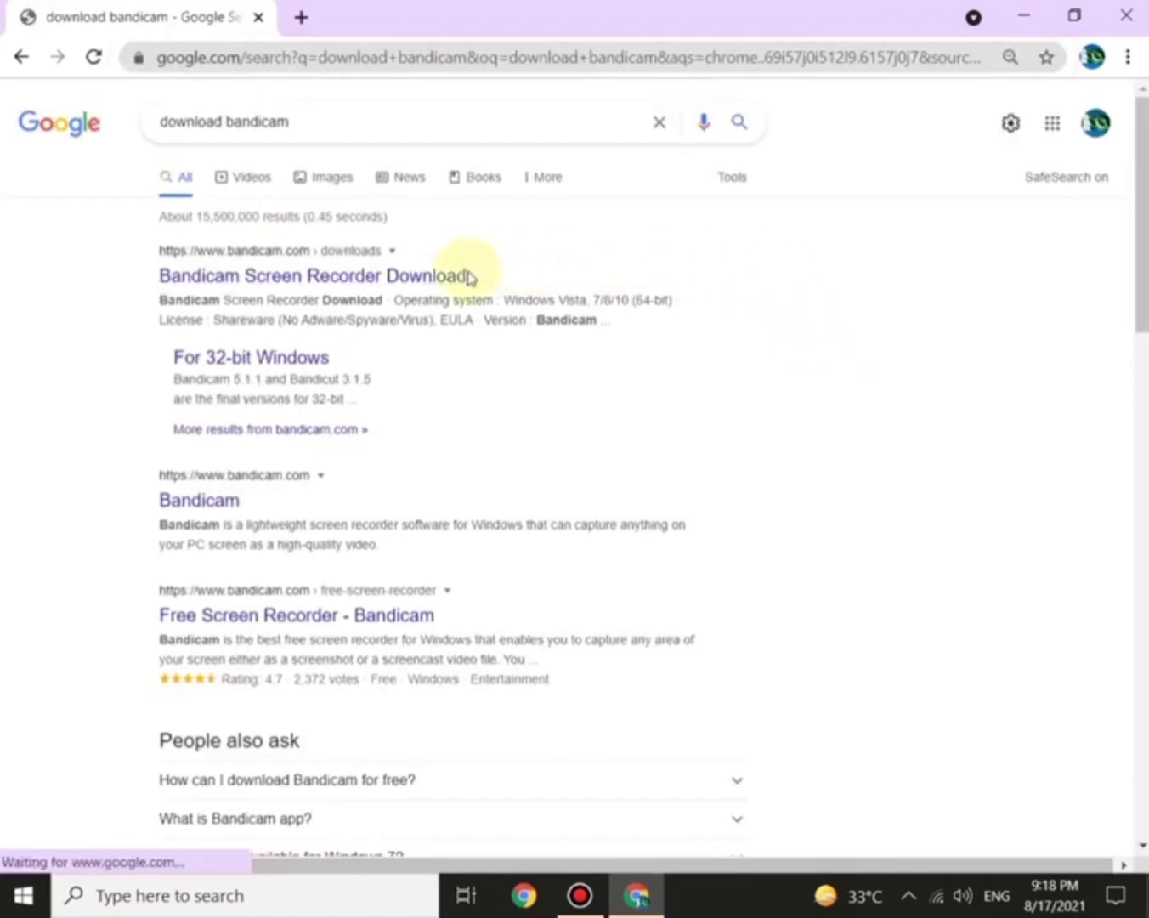
Download the Bandicam setup file from the Bandicam Screen Recorder Download search result and close the browser.
click(397, 276)
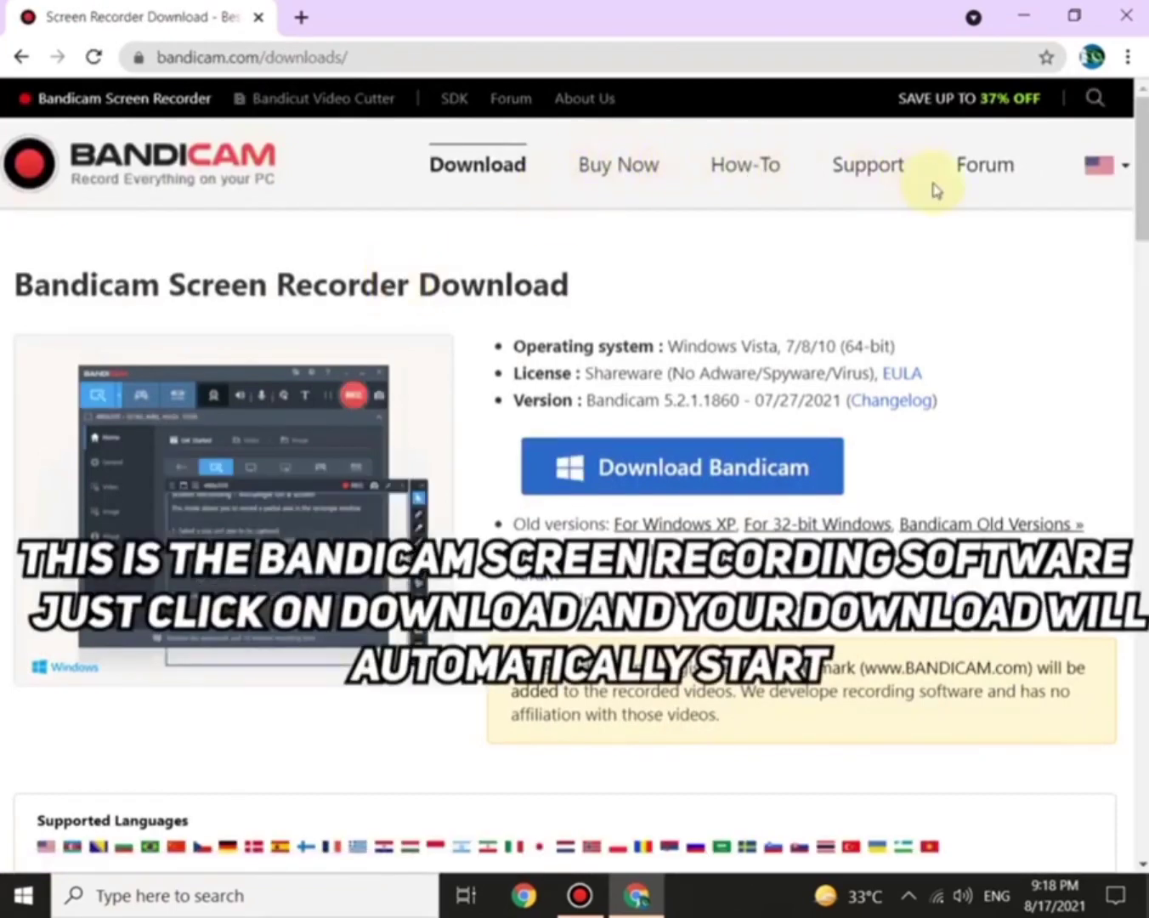
scroll(637, 466, down, 3)
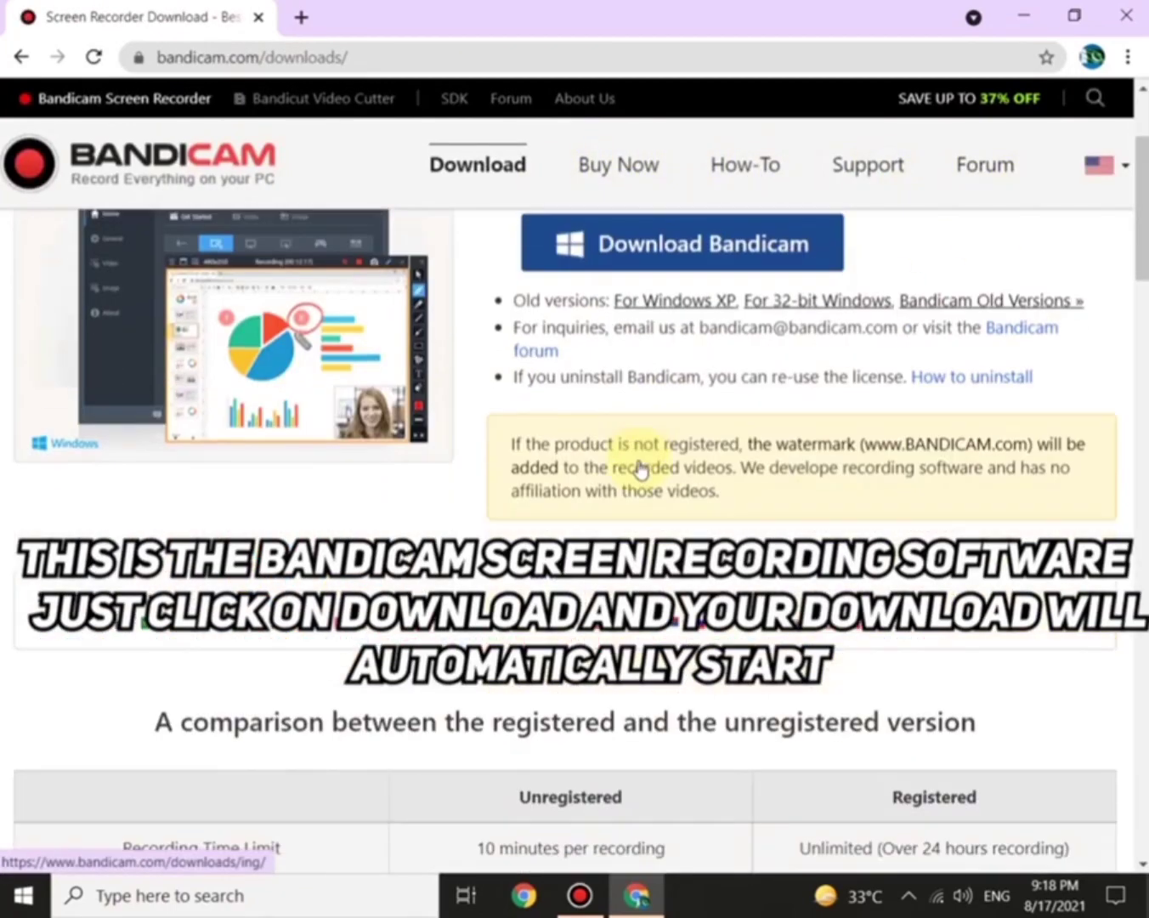
scroll(639, 459, up, 1)
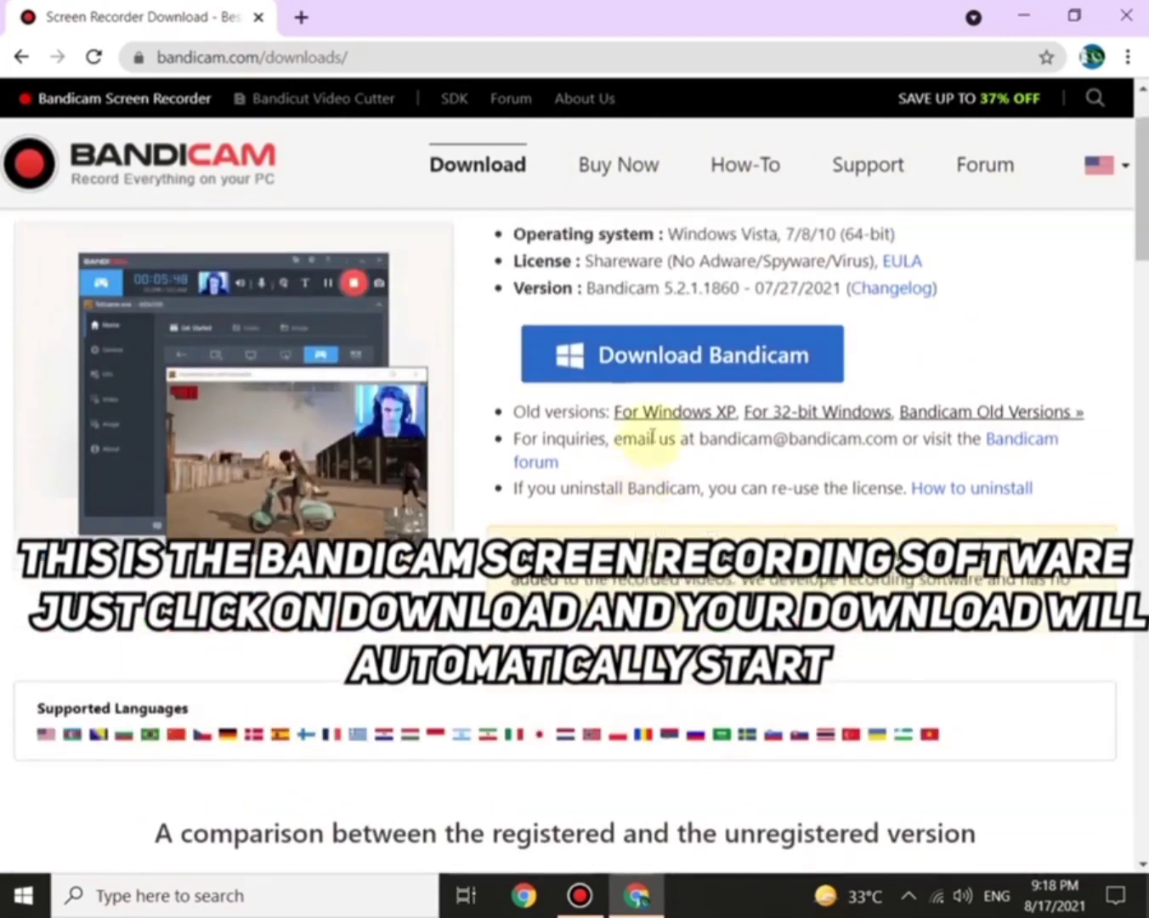
click(646, 366)
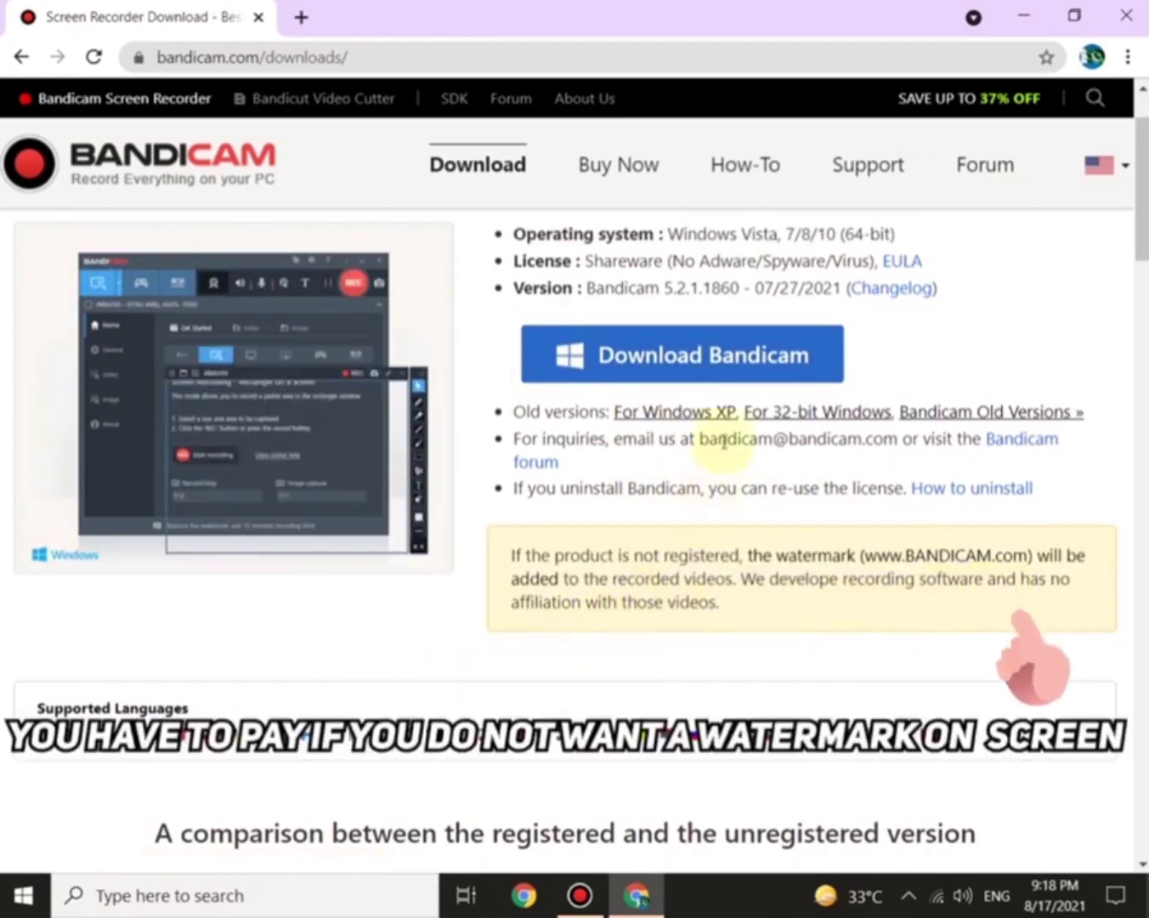
click(723, 352)
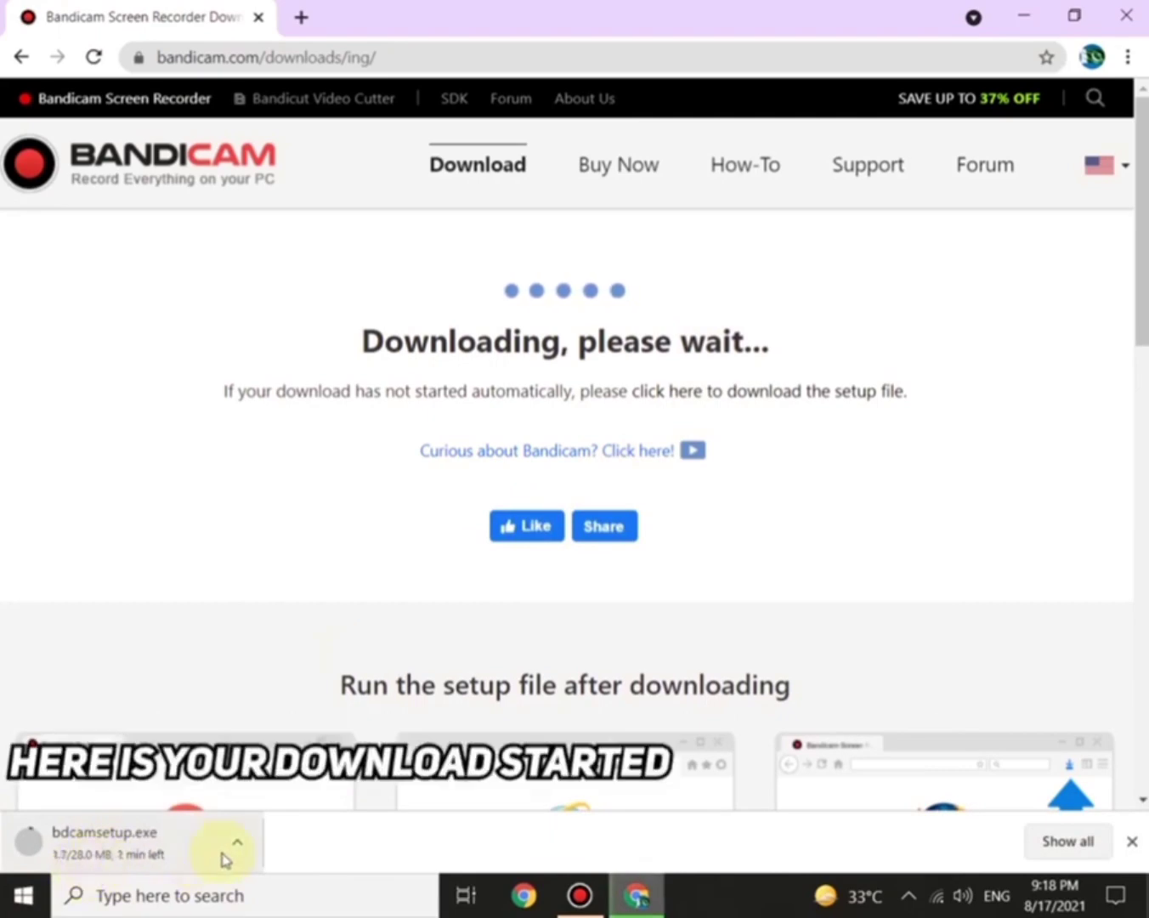
click(1126, 16)
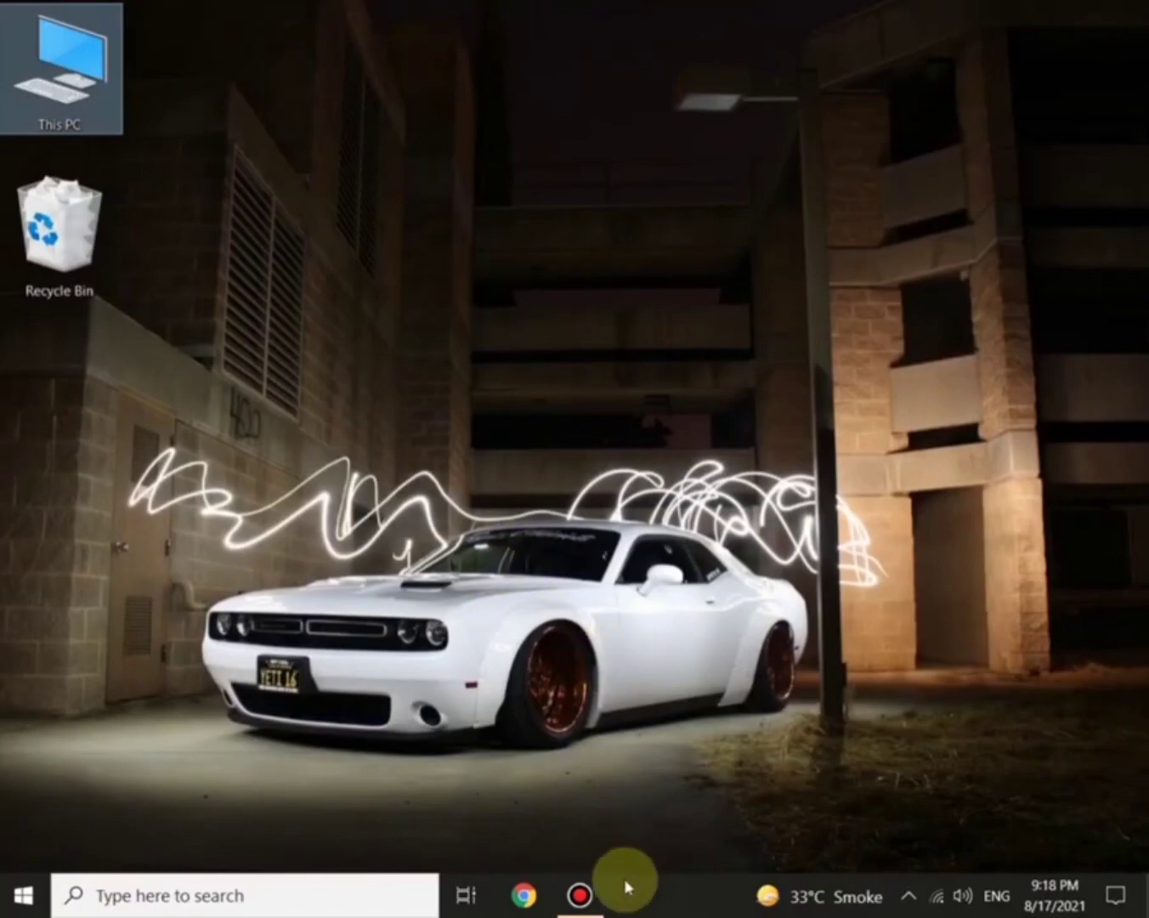
Switch to Bandicam and try to change the recording mode to Select a recording area, declining to stop the current recording.
click(583, 892)
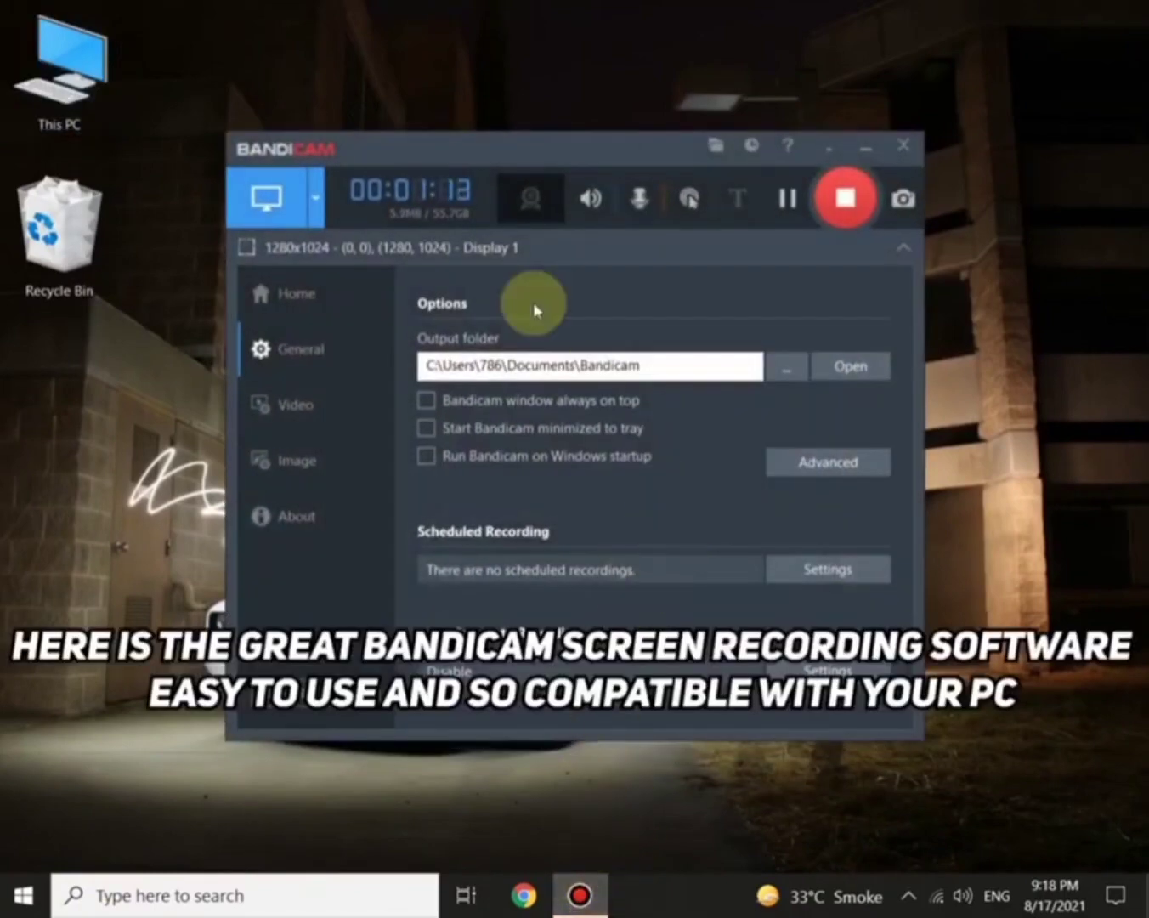
click(316, 204)
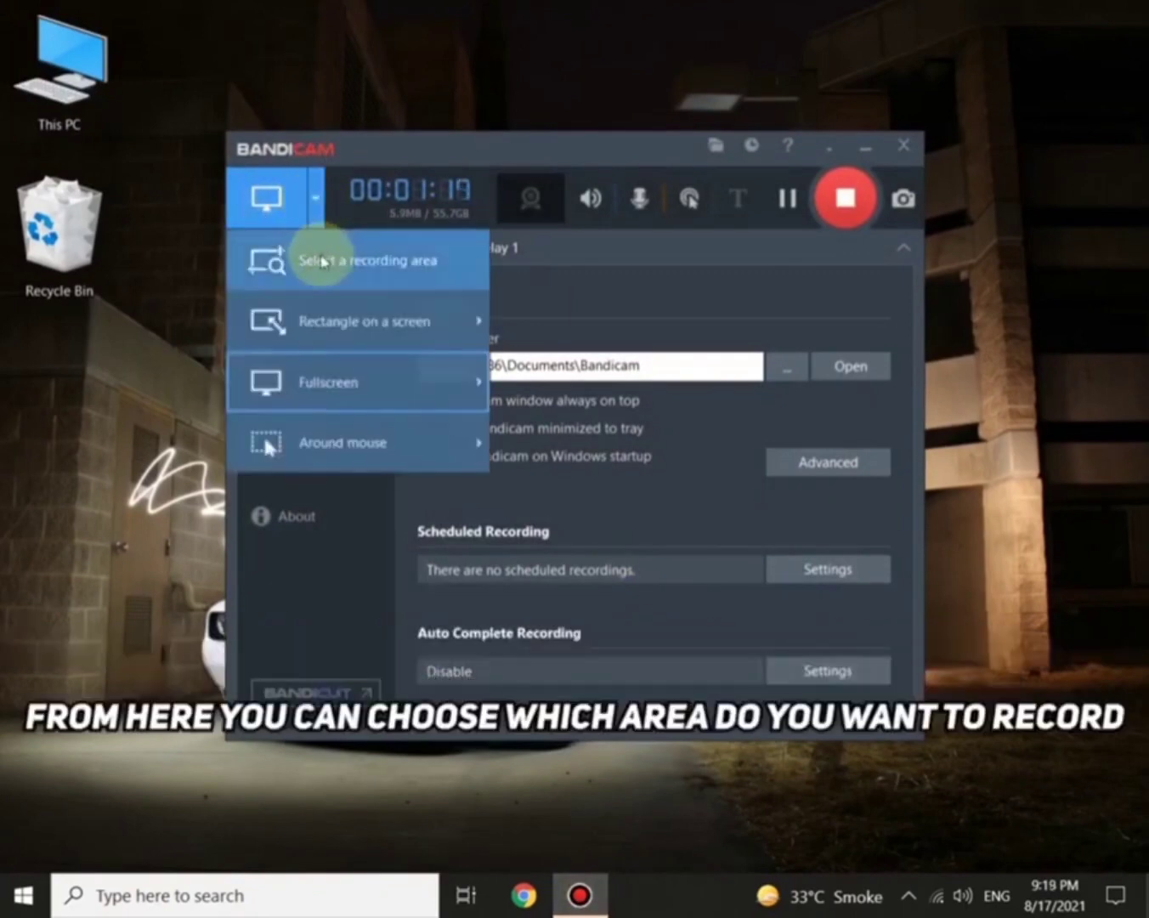
click(357, 266)
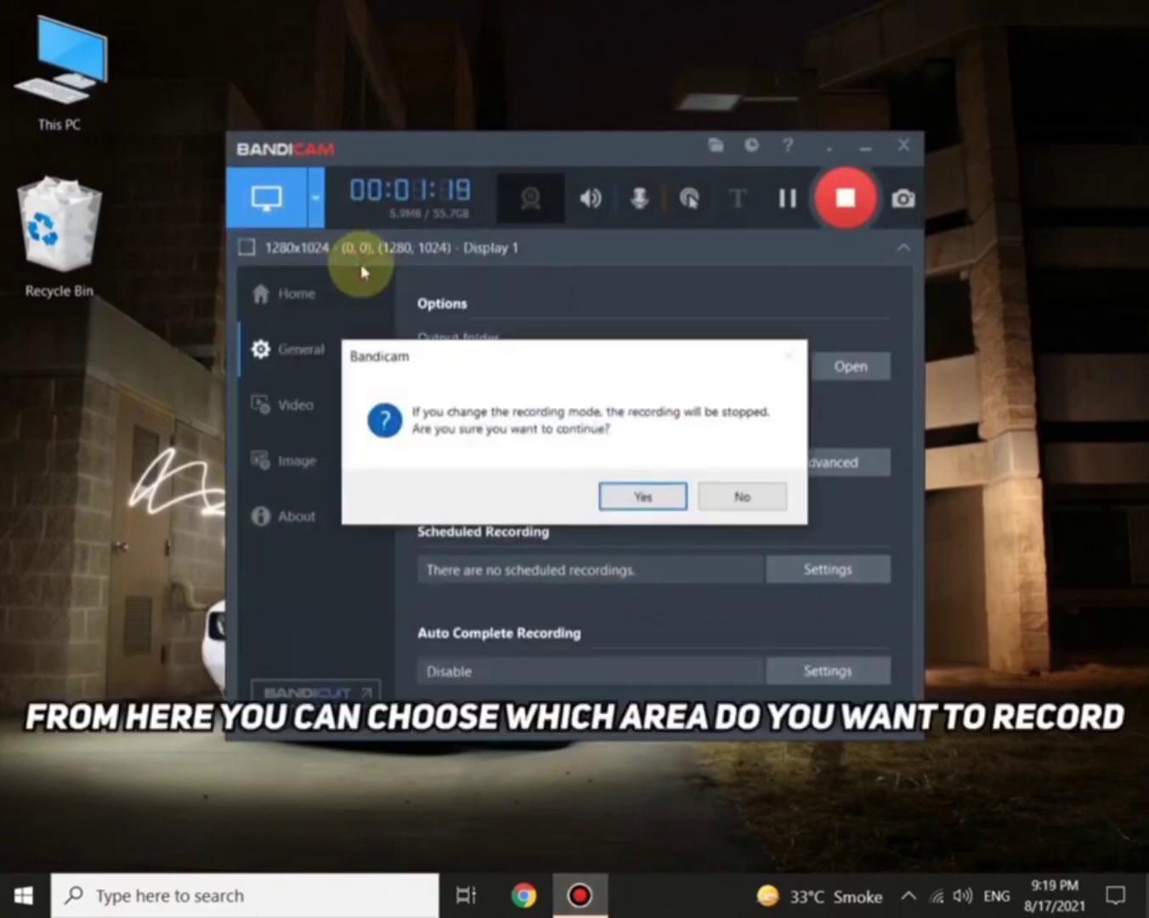
click(728, 502)
Review the size choices for the Rectangle on a screen and Around mouse recording modes without selecting one.
click(312, 198)
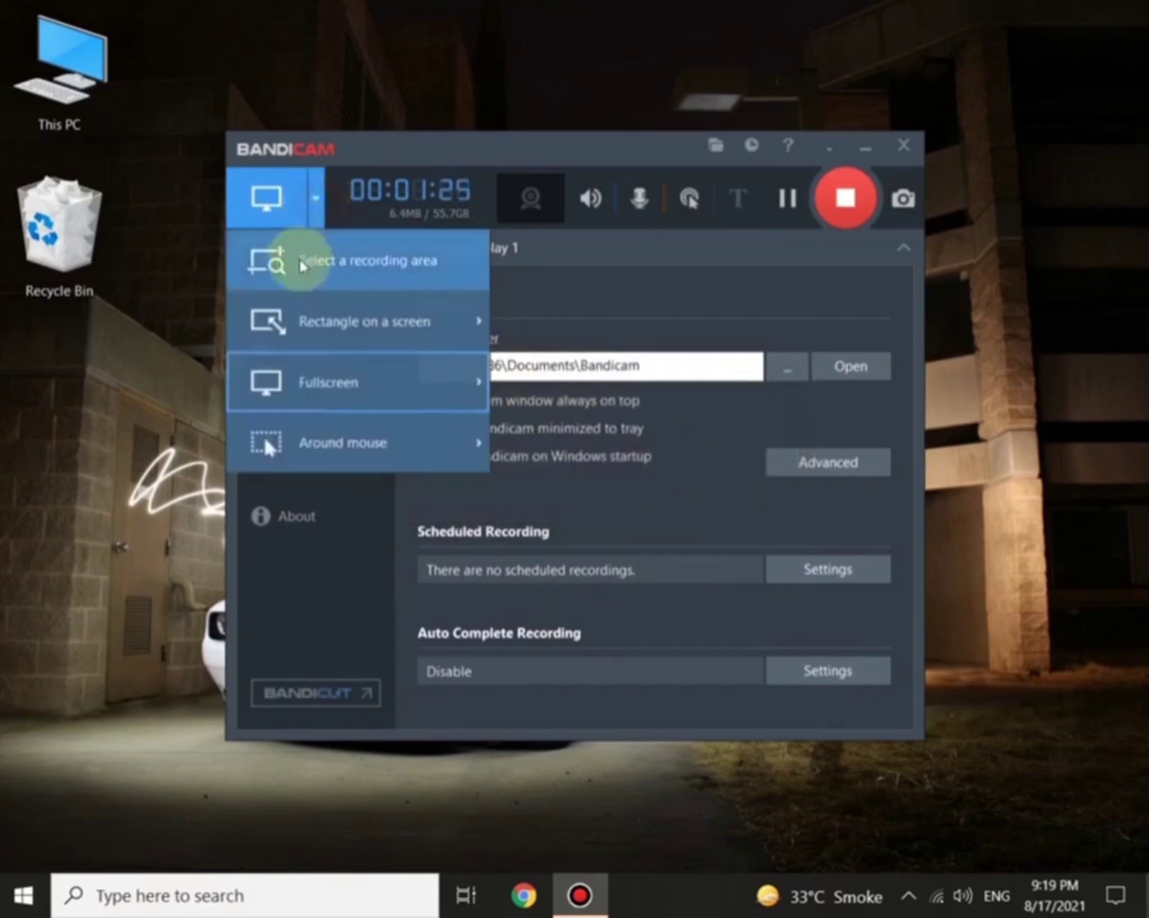
mouse_move(308, 319)
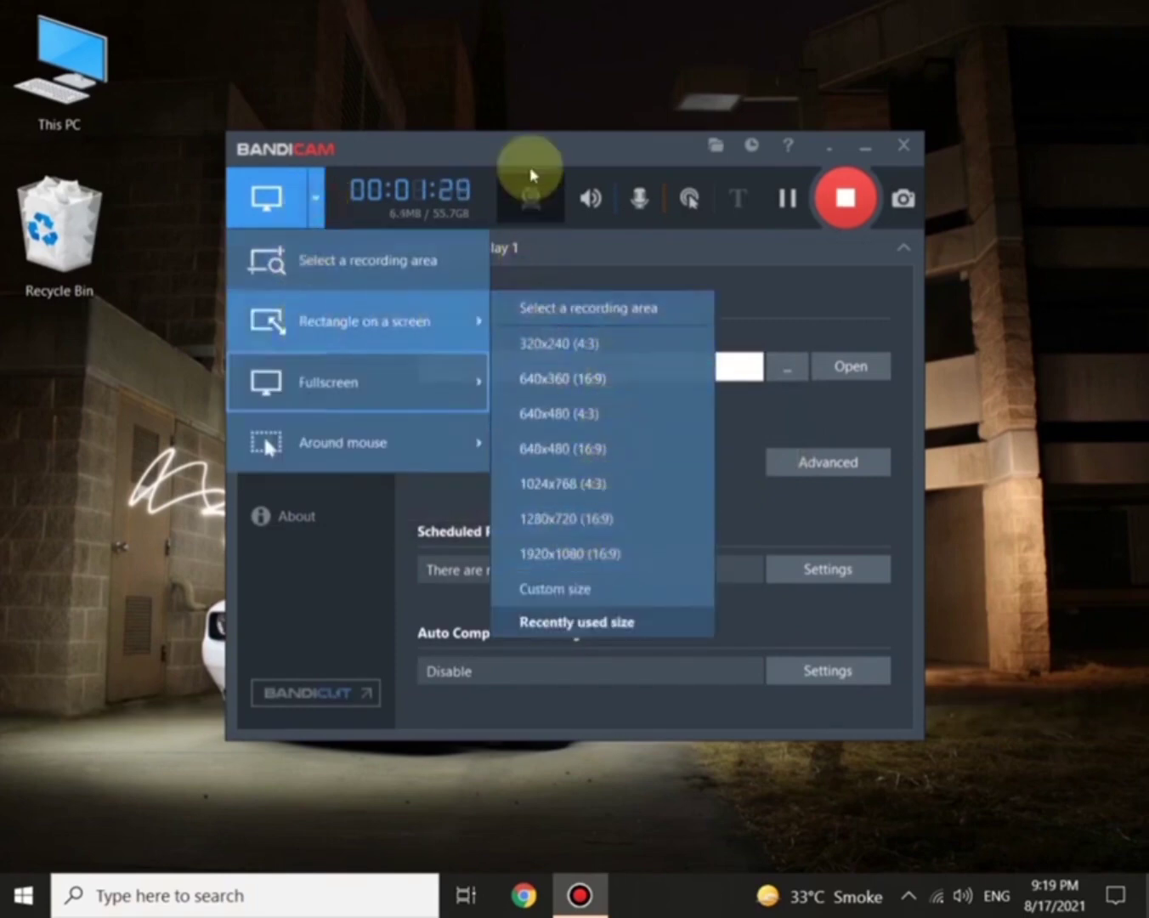
click(526, 141)
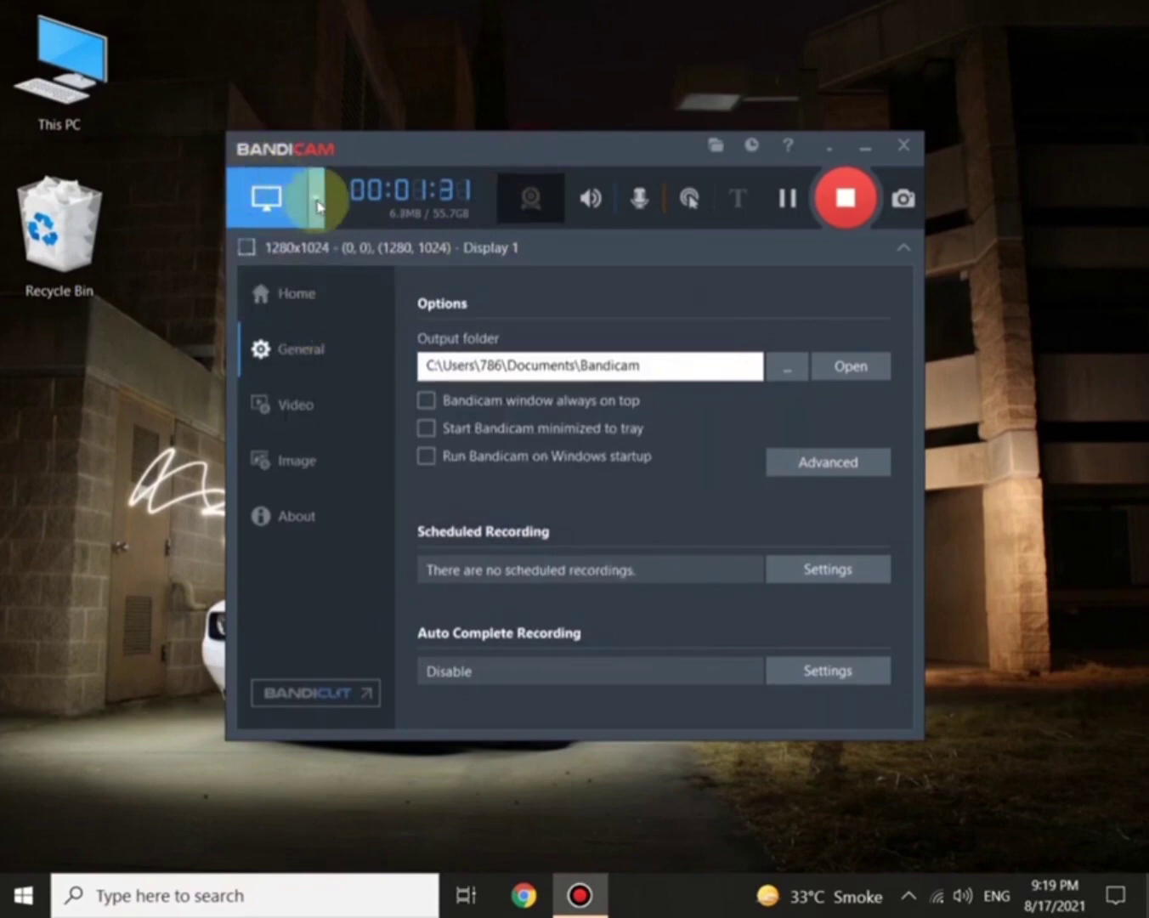
click(313, 197)
mouse_move(367, 441)
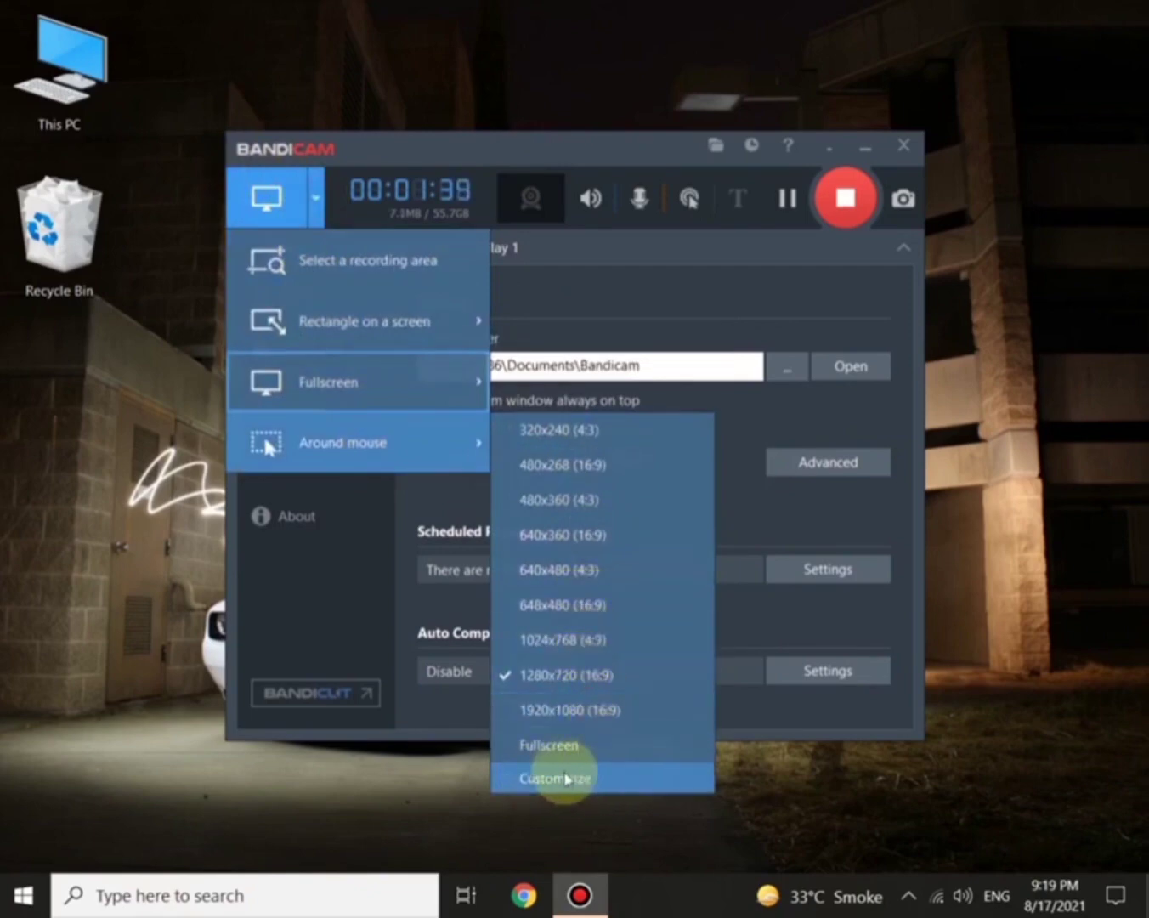
click(457, 765)
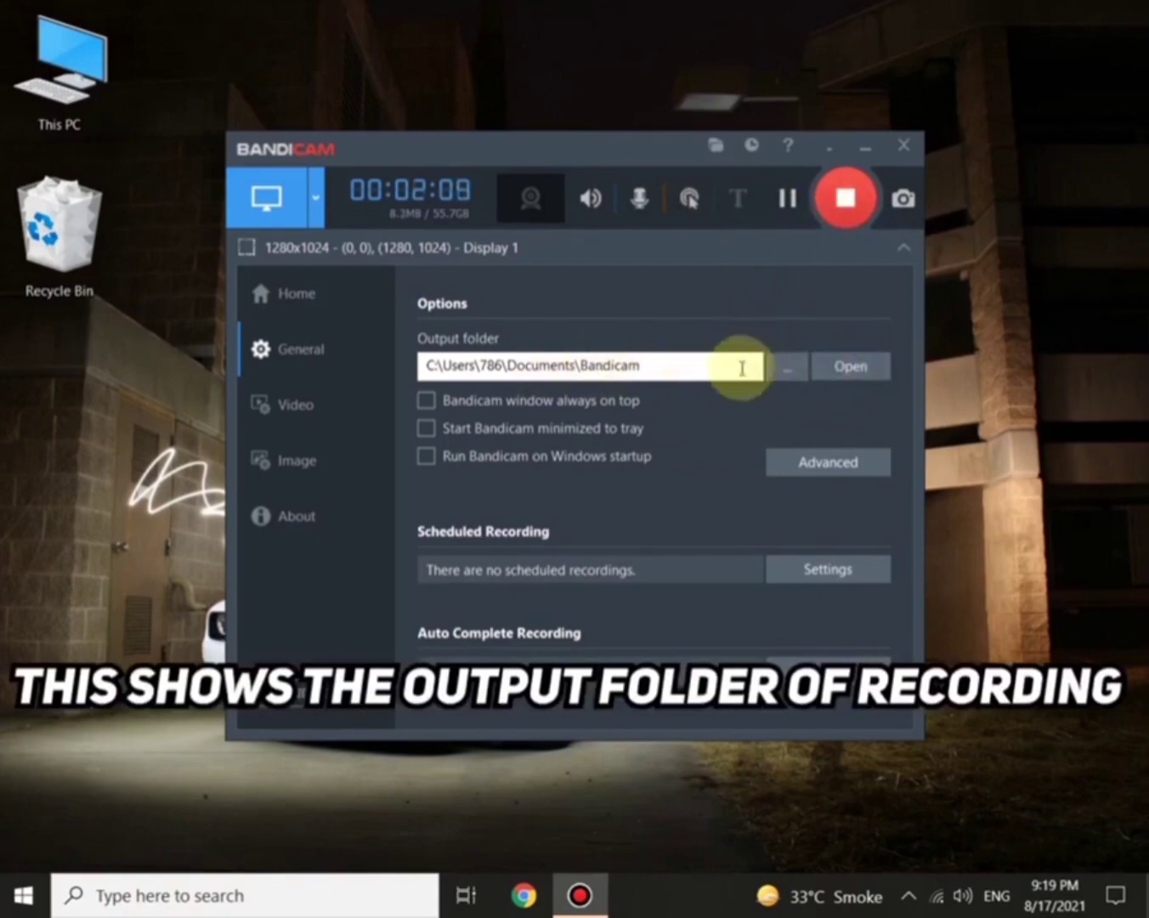
Look through the recordings in the output folder, and enable Bandicam window always on top and Start Bandicam minimized to tray.
click(840, 370)
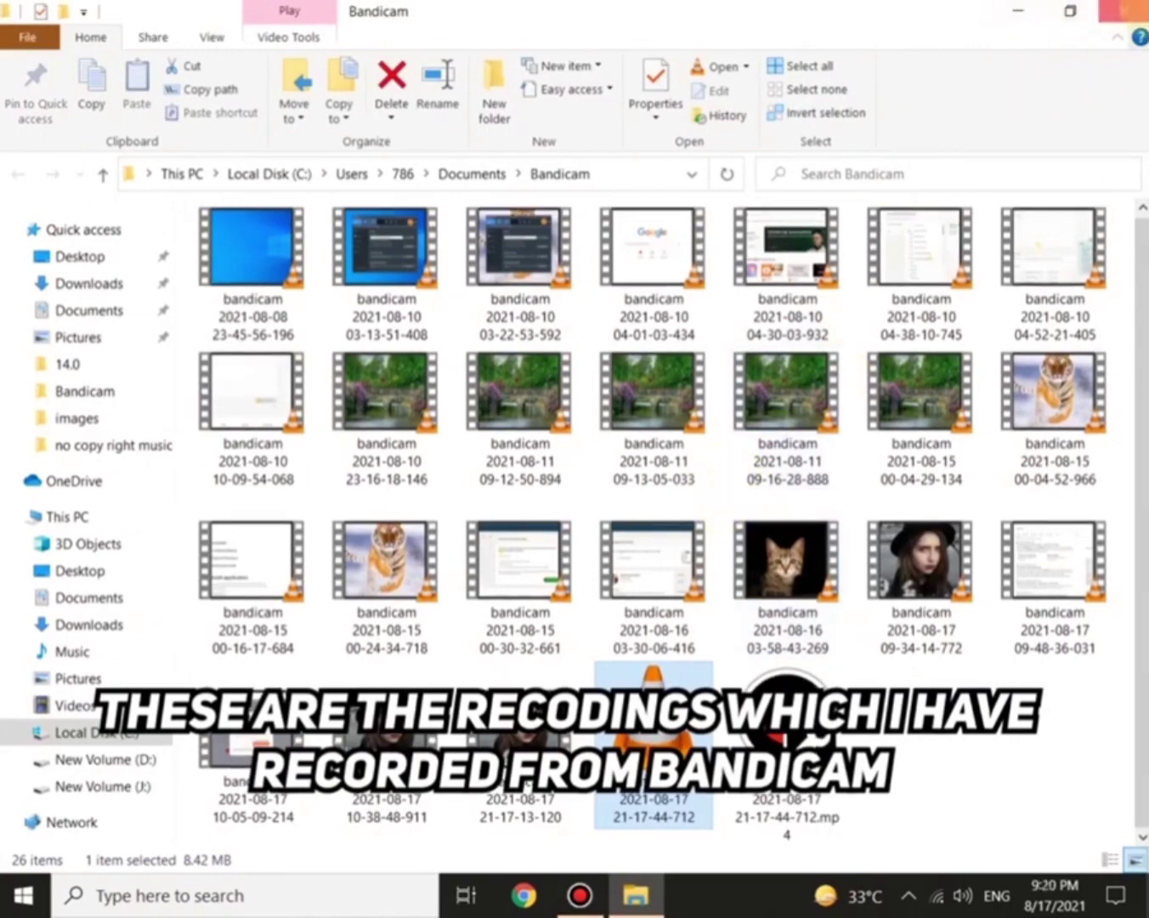
click(1124, 10)
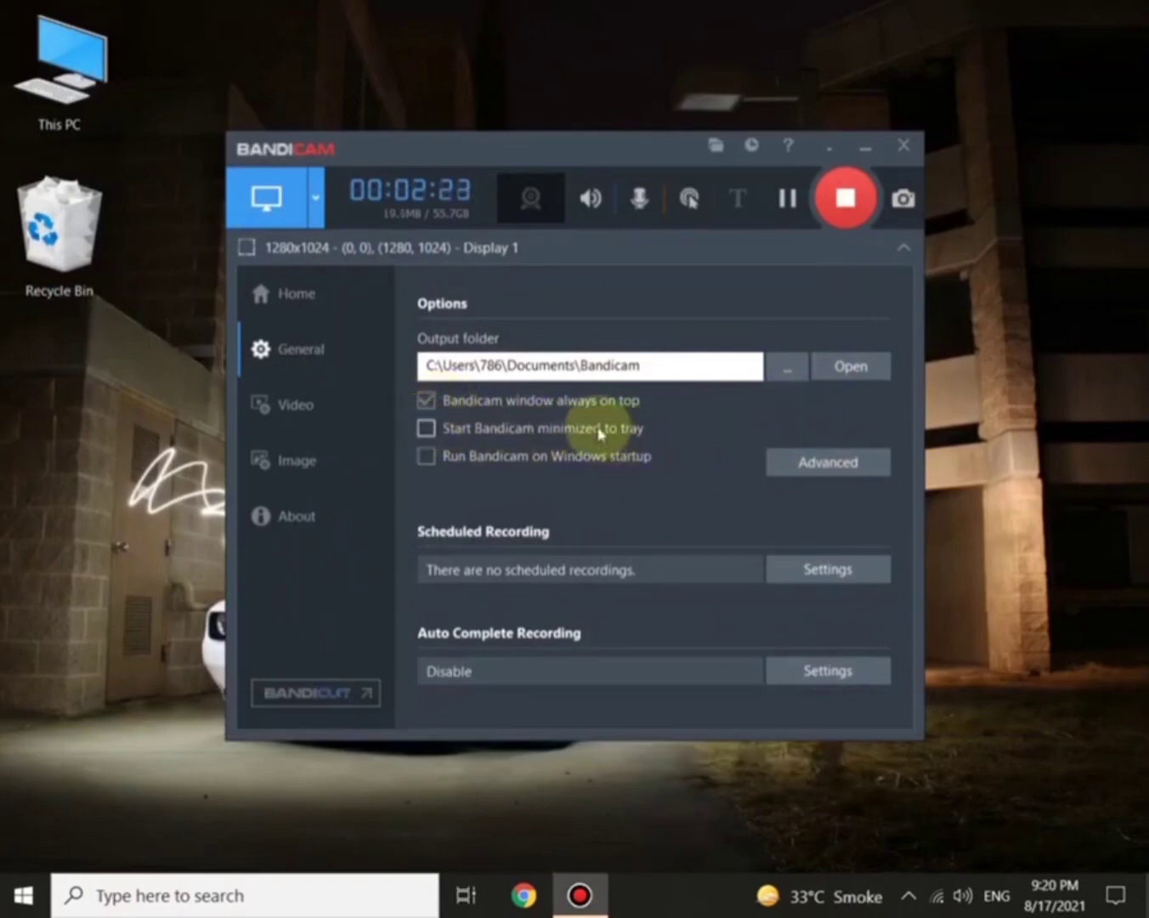
click(426, 428)
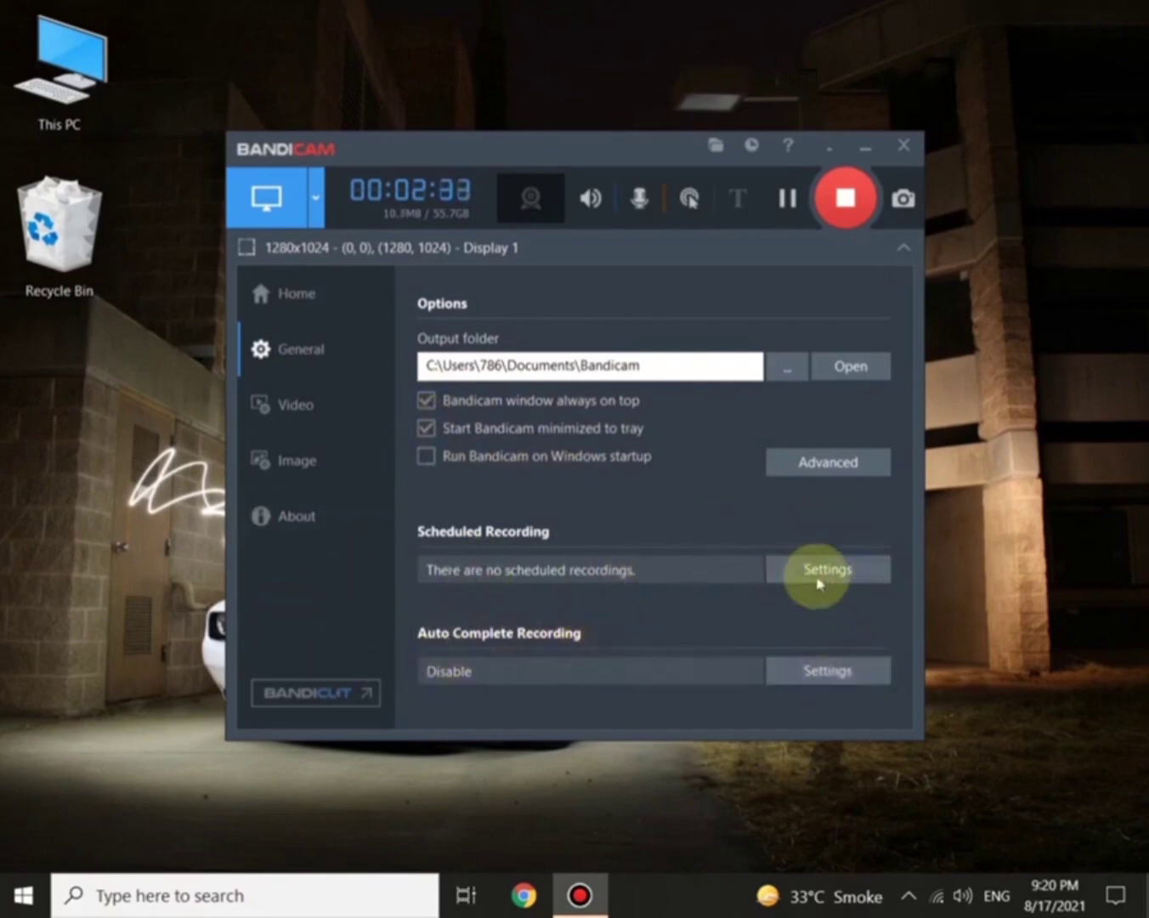
Review the advanced general and output options and try after effects tutorials on New Volume (D:) as output folder, cancelling the changes.
click(821, 461)
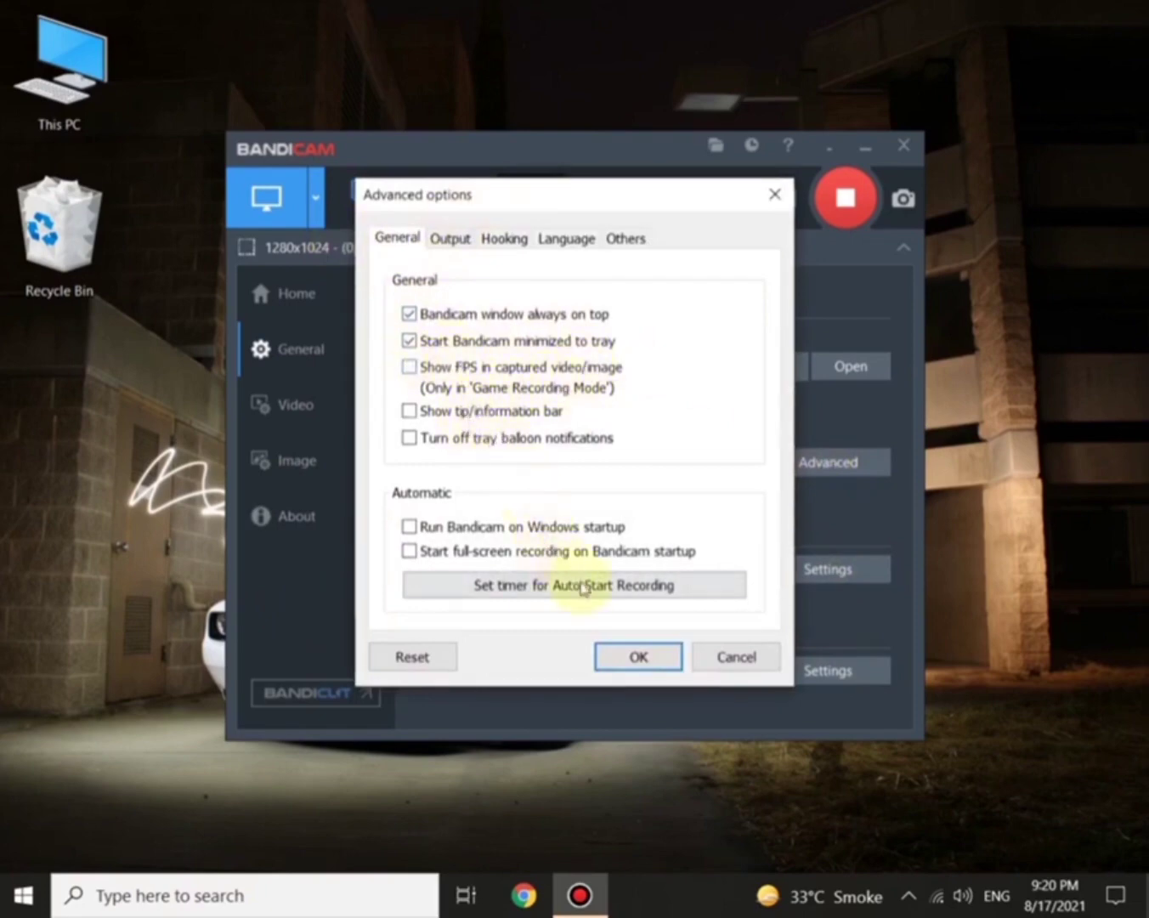
click(450, 239)
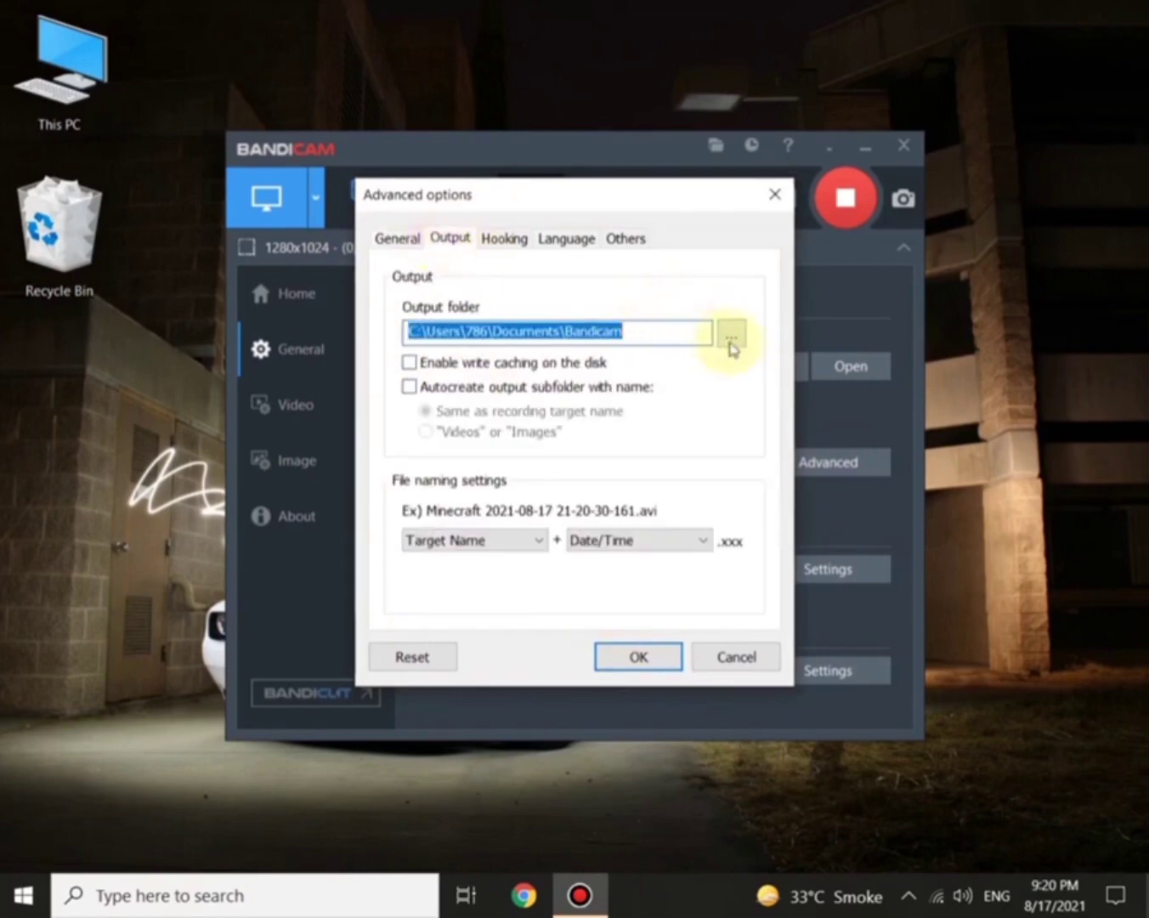
click(730, 345)
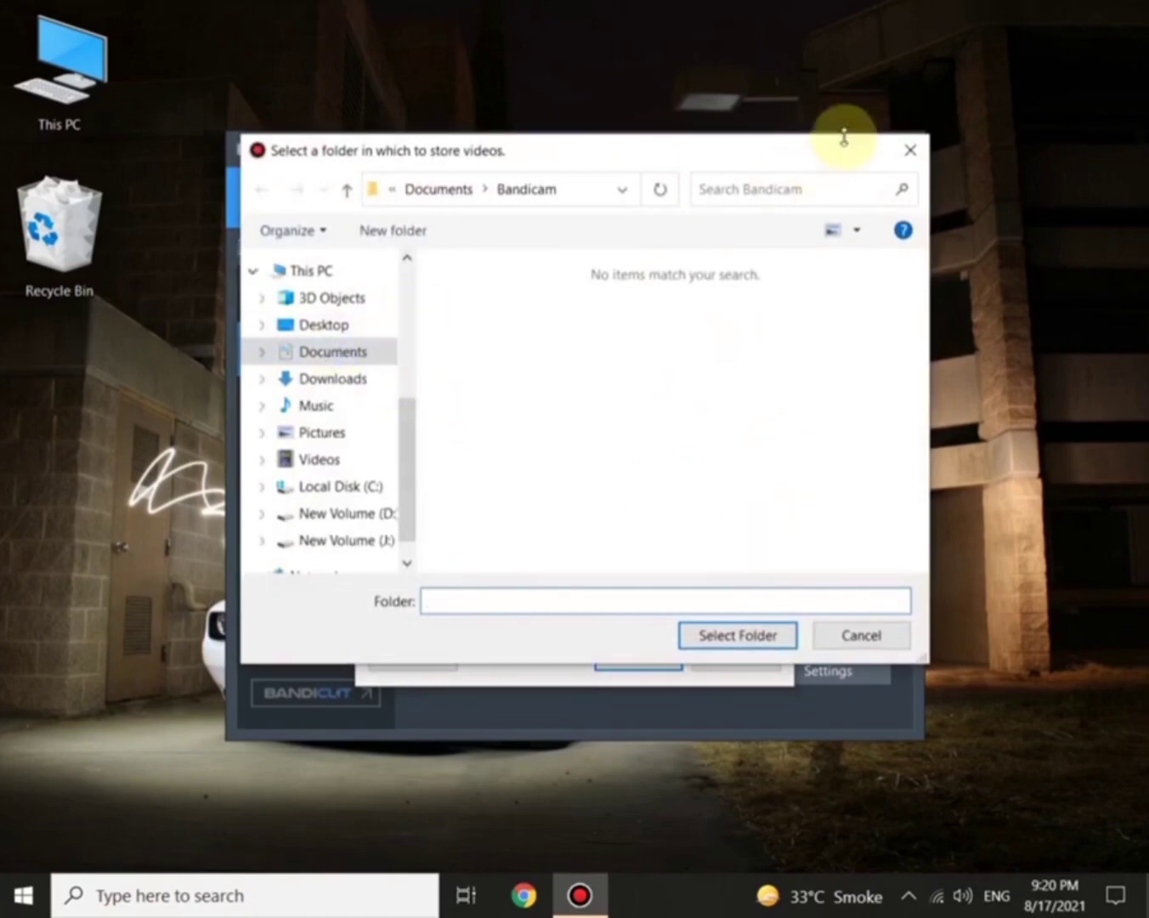
click(368, 386)
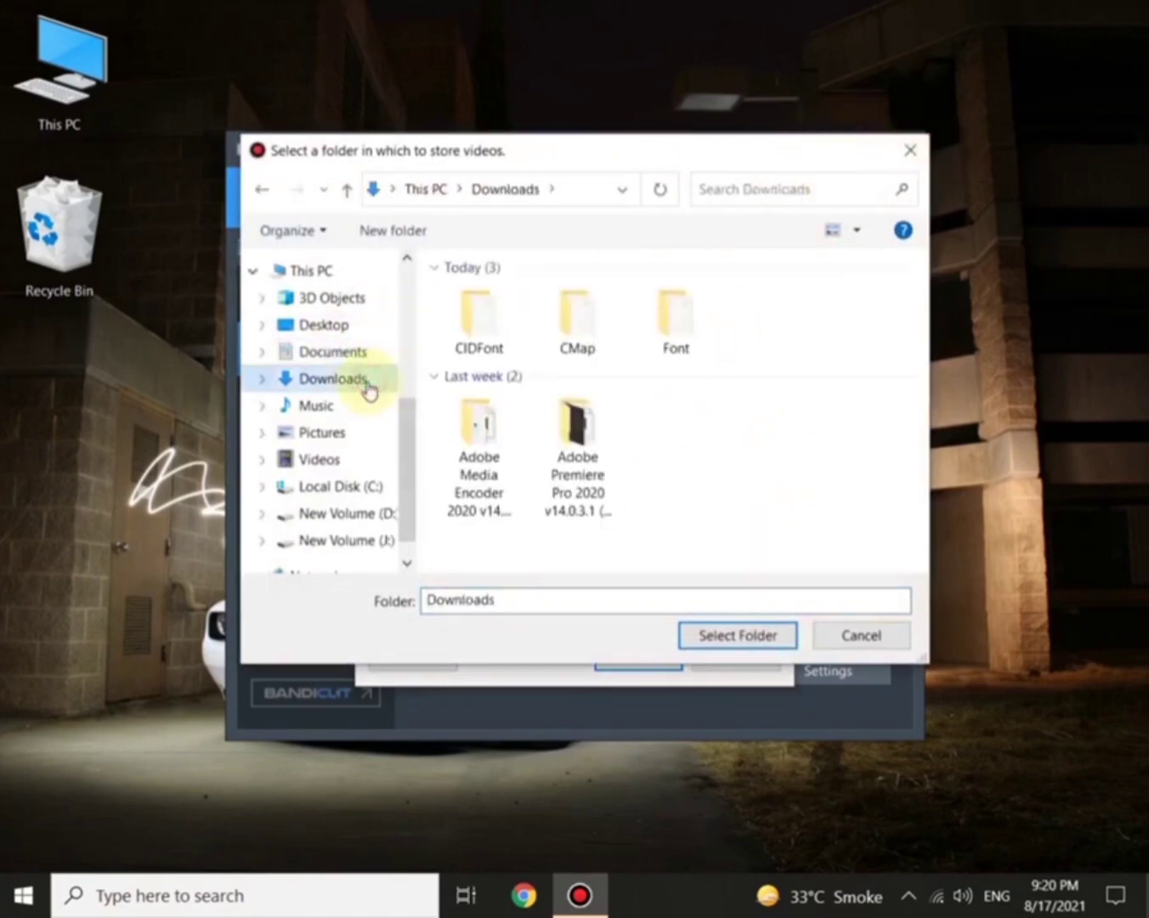
click(333, 460)
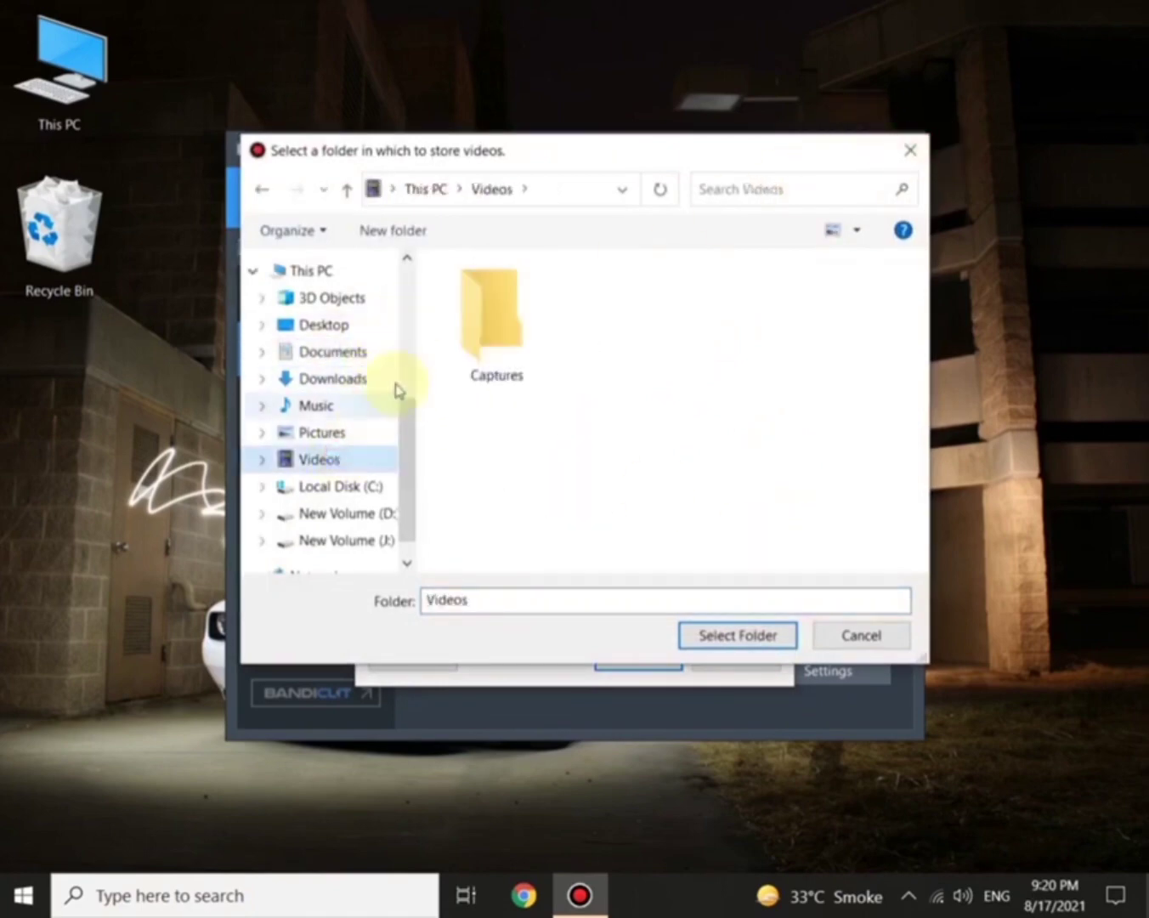
click(336, 515)
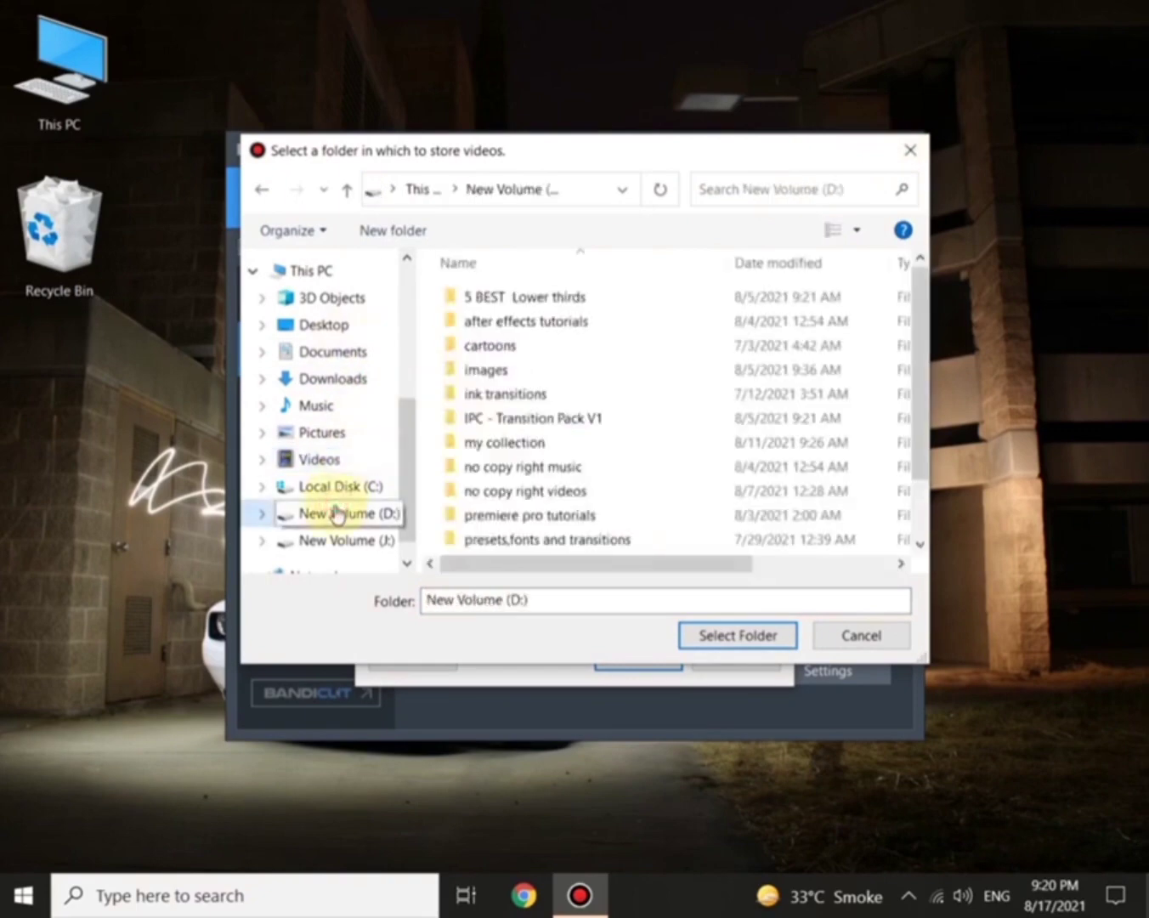
click(534, 323)
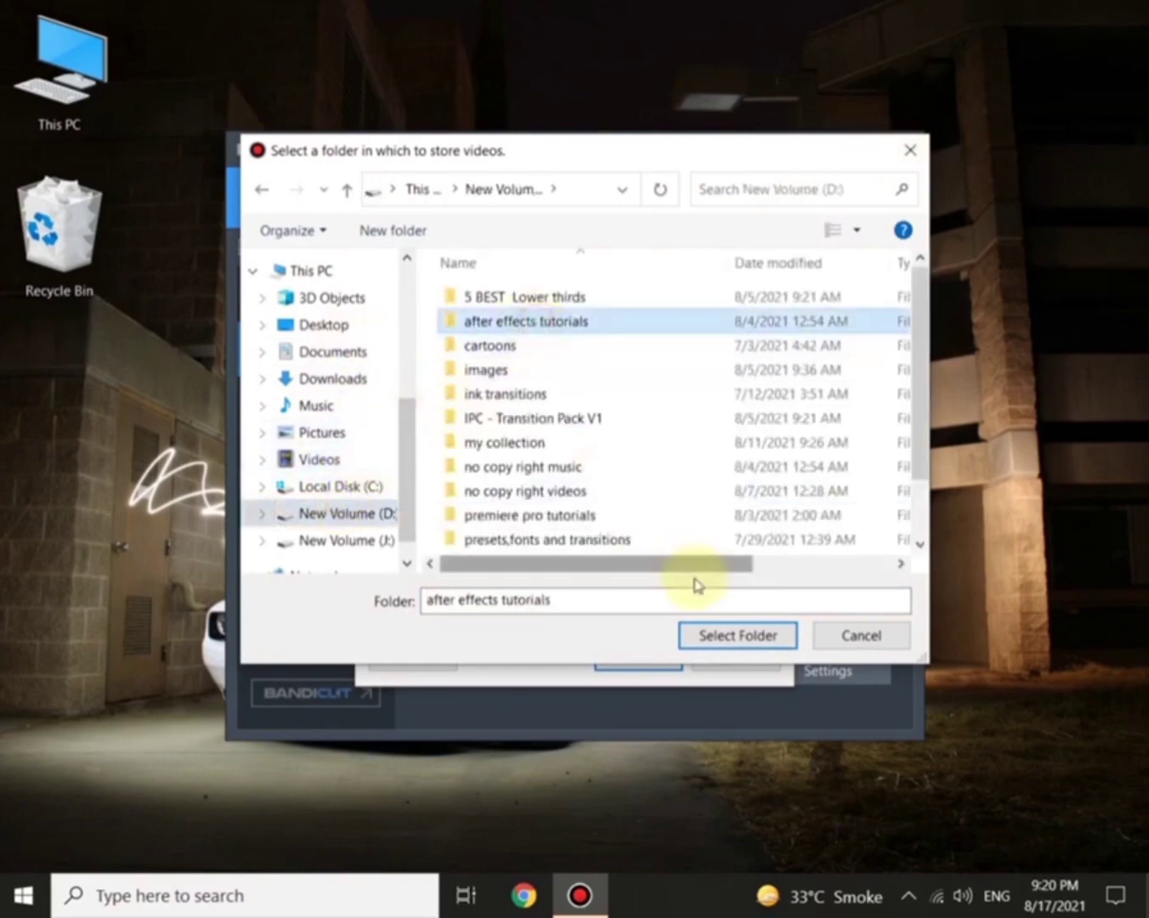
click(869, 636)
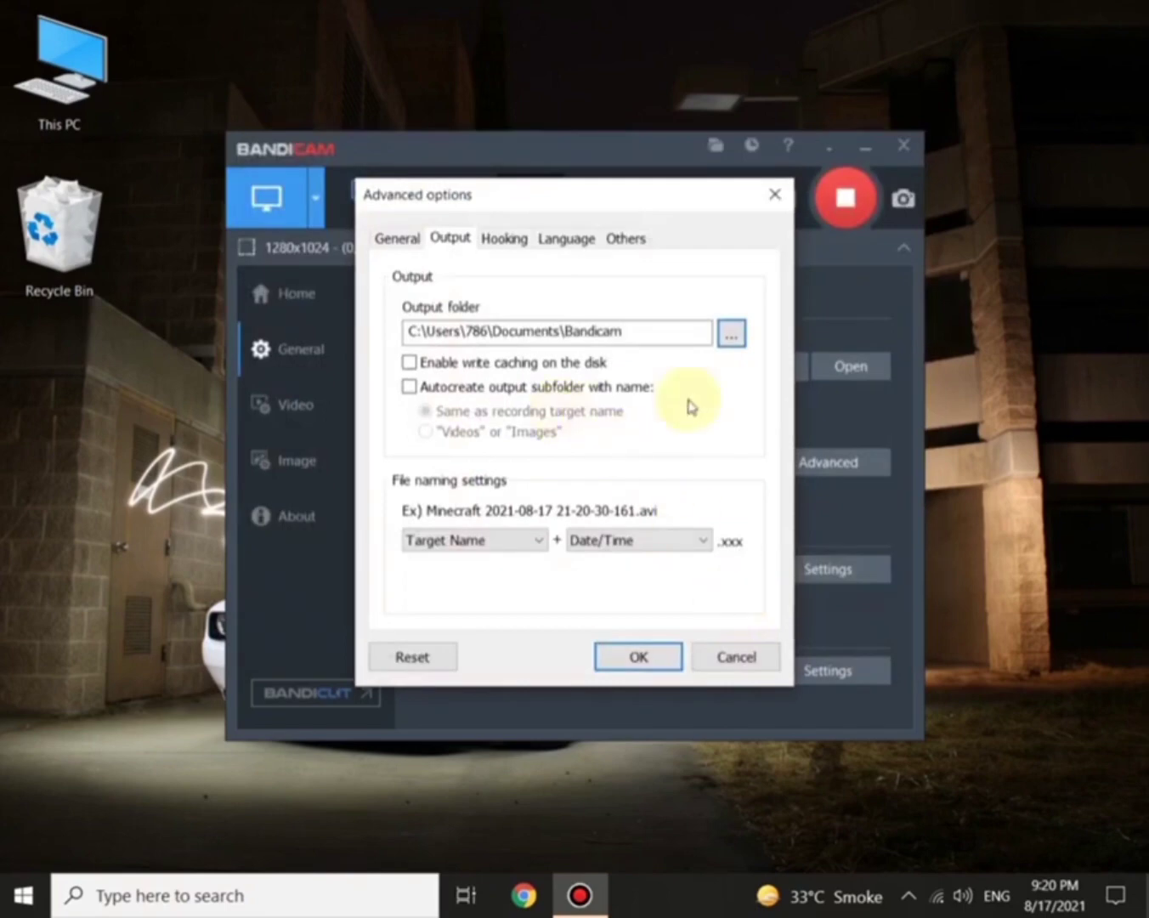
click(728, 672)
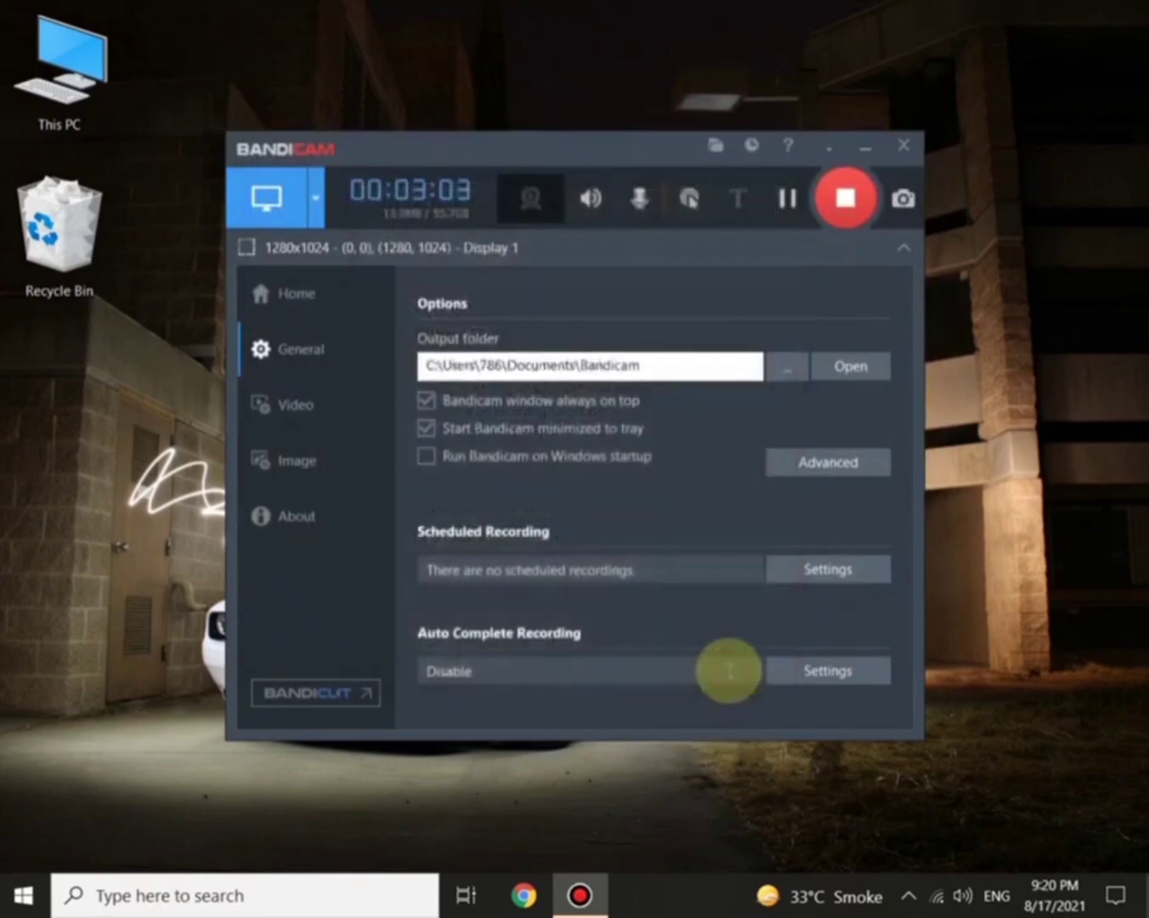
Review the advanced hooking options and choose Urdu (اردو) as the interface language, declining to restart Bandicam.
click(822, 467)
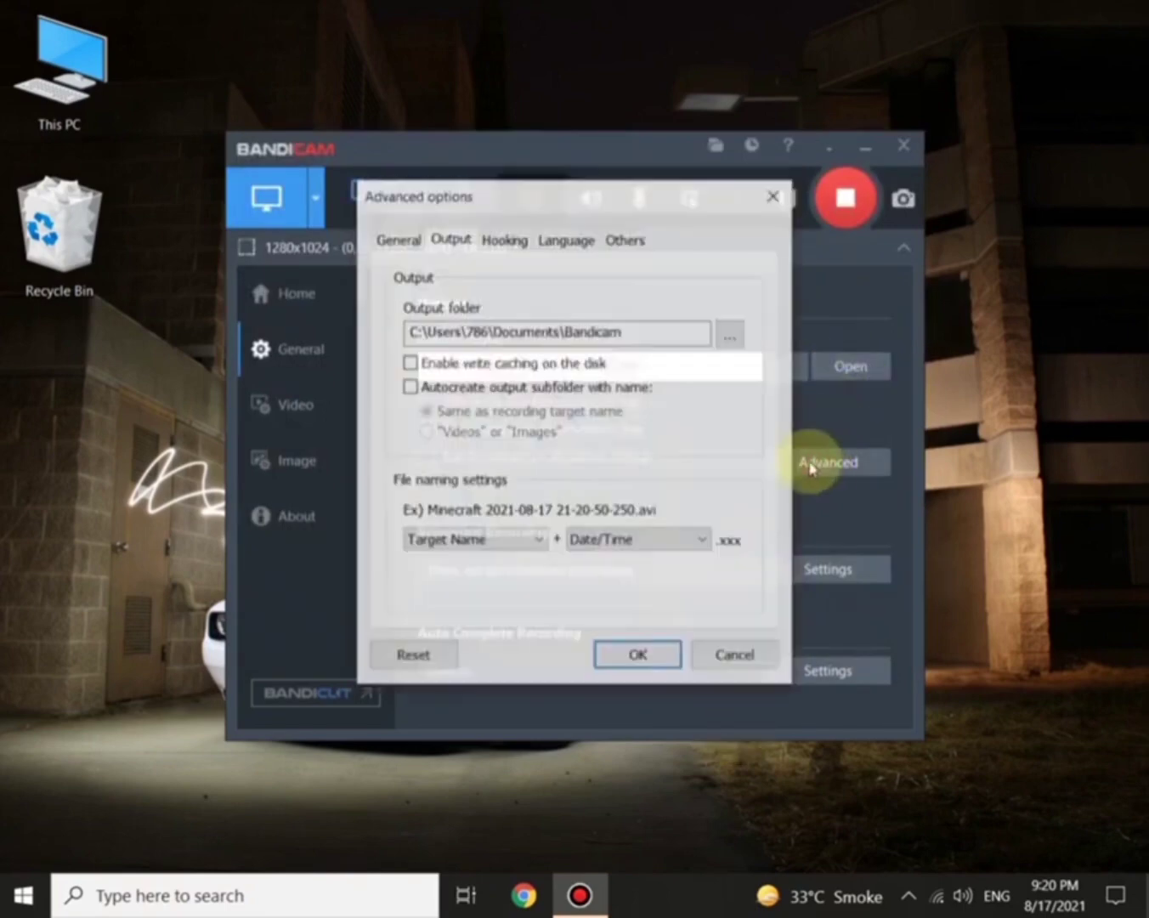
click(505, 242)
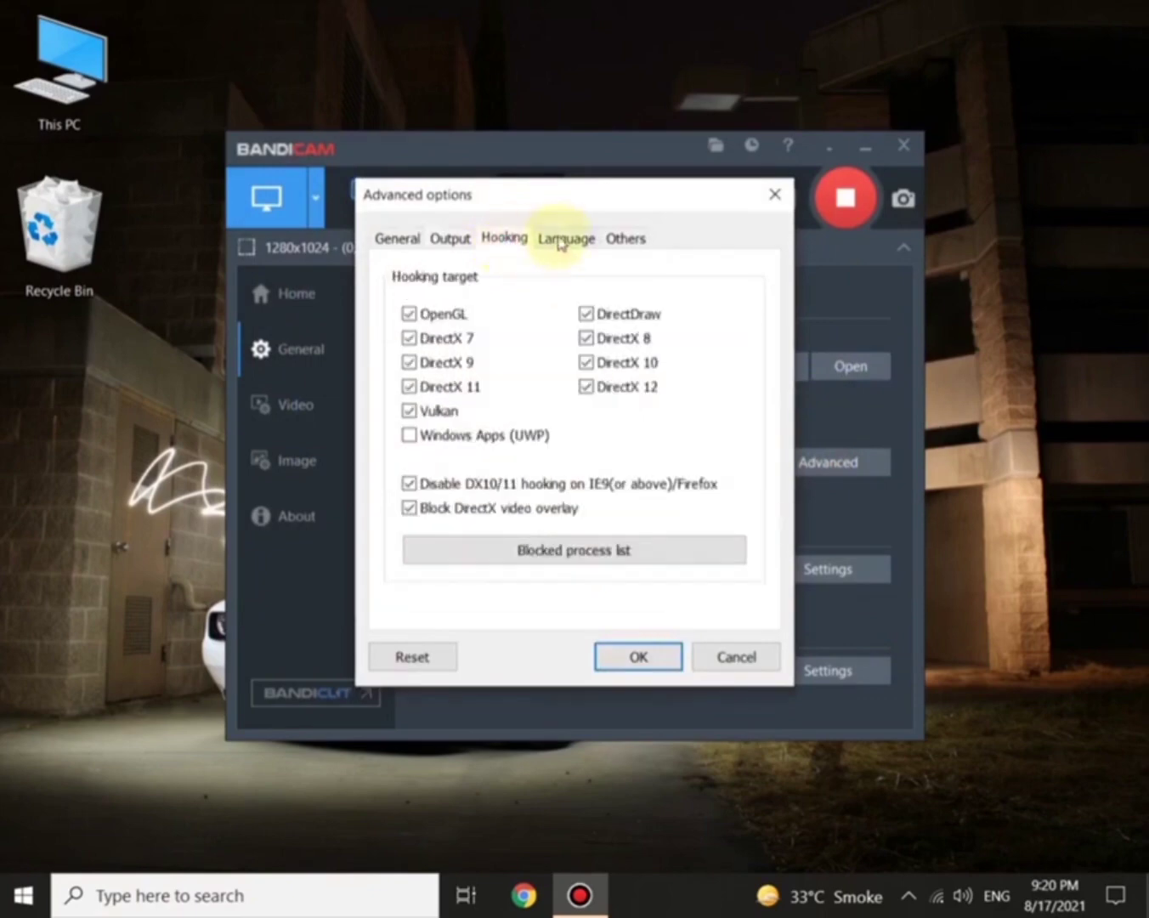
click(561, 241)
click(735, 314)
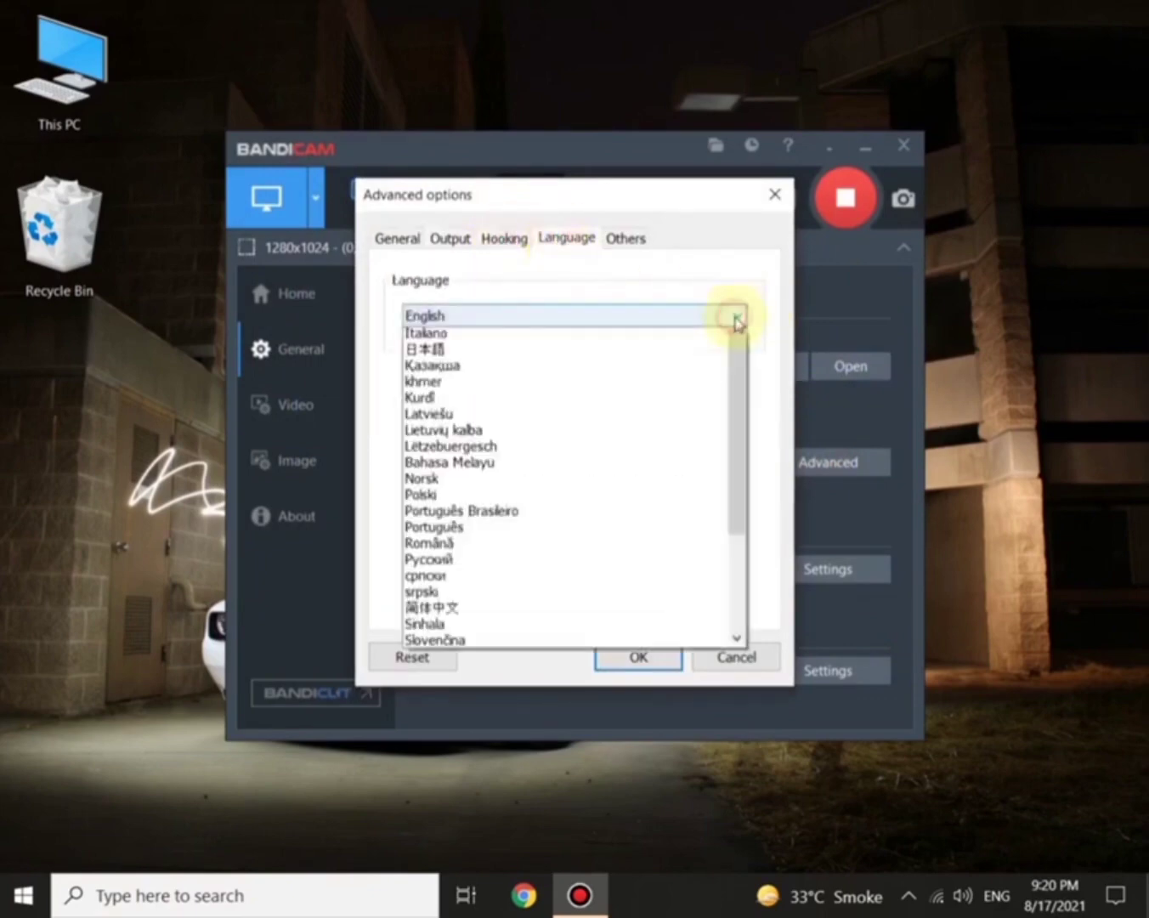
scroll(655, 395, down, 4)
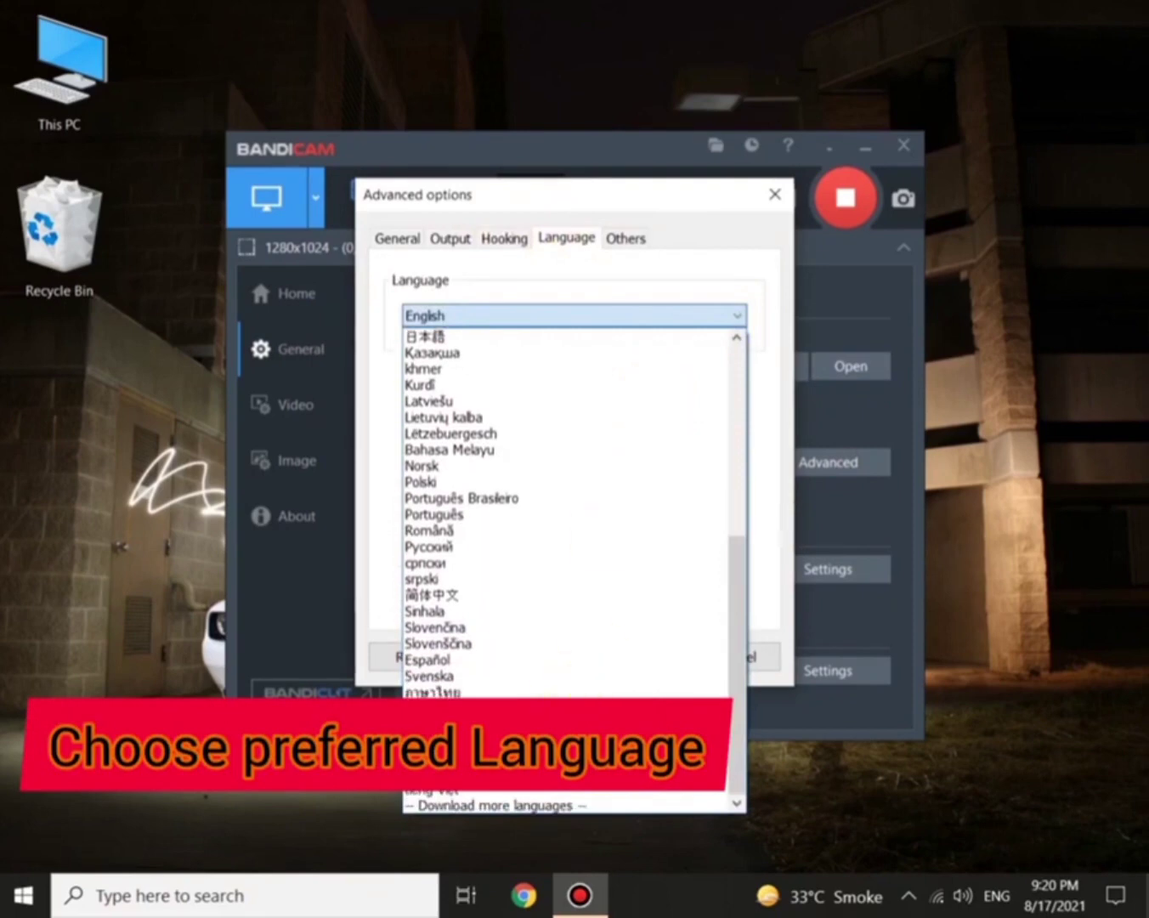
click(510, 740)
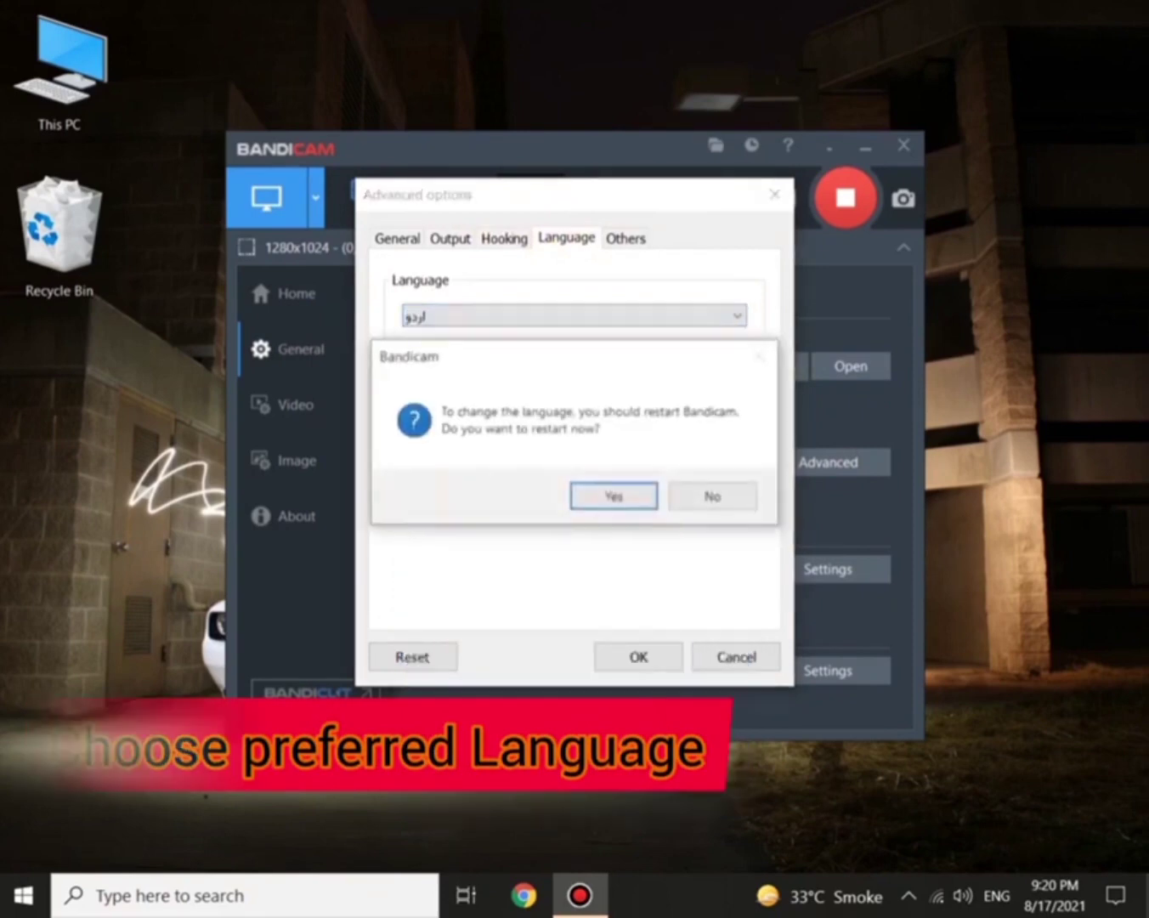
click(713, 504)
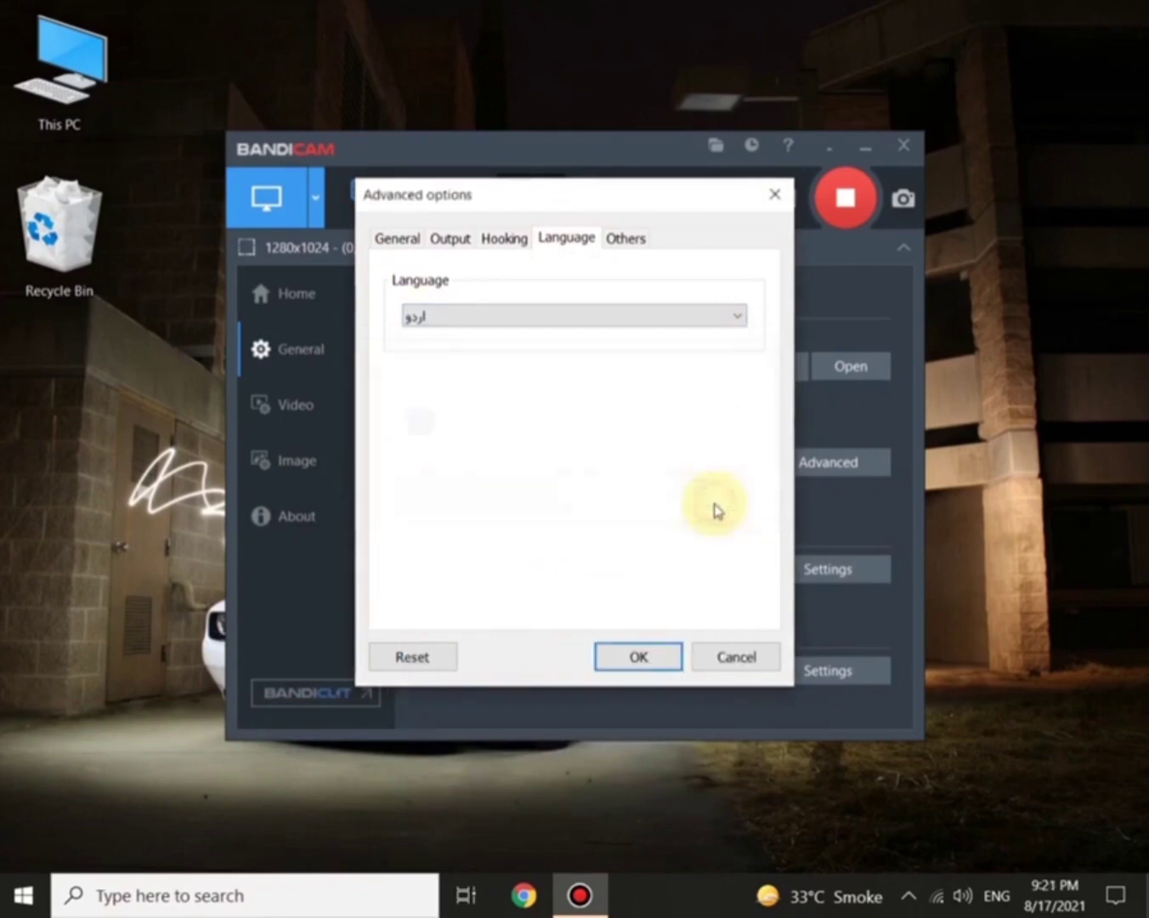
Review the sound options in the video recording settings among the other advanced options, cancelling without changes.
click(629, 242)
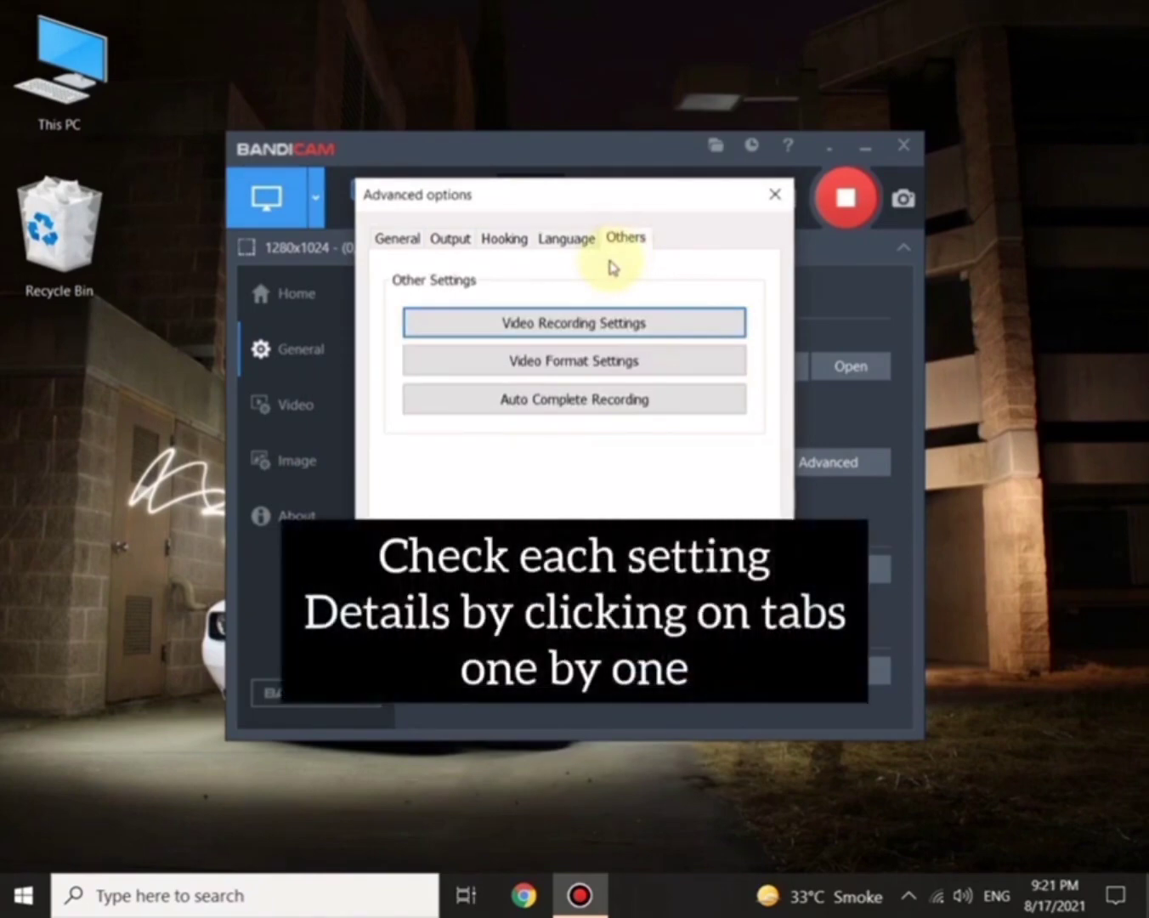
click(595, 323)
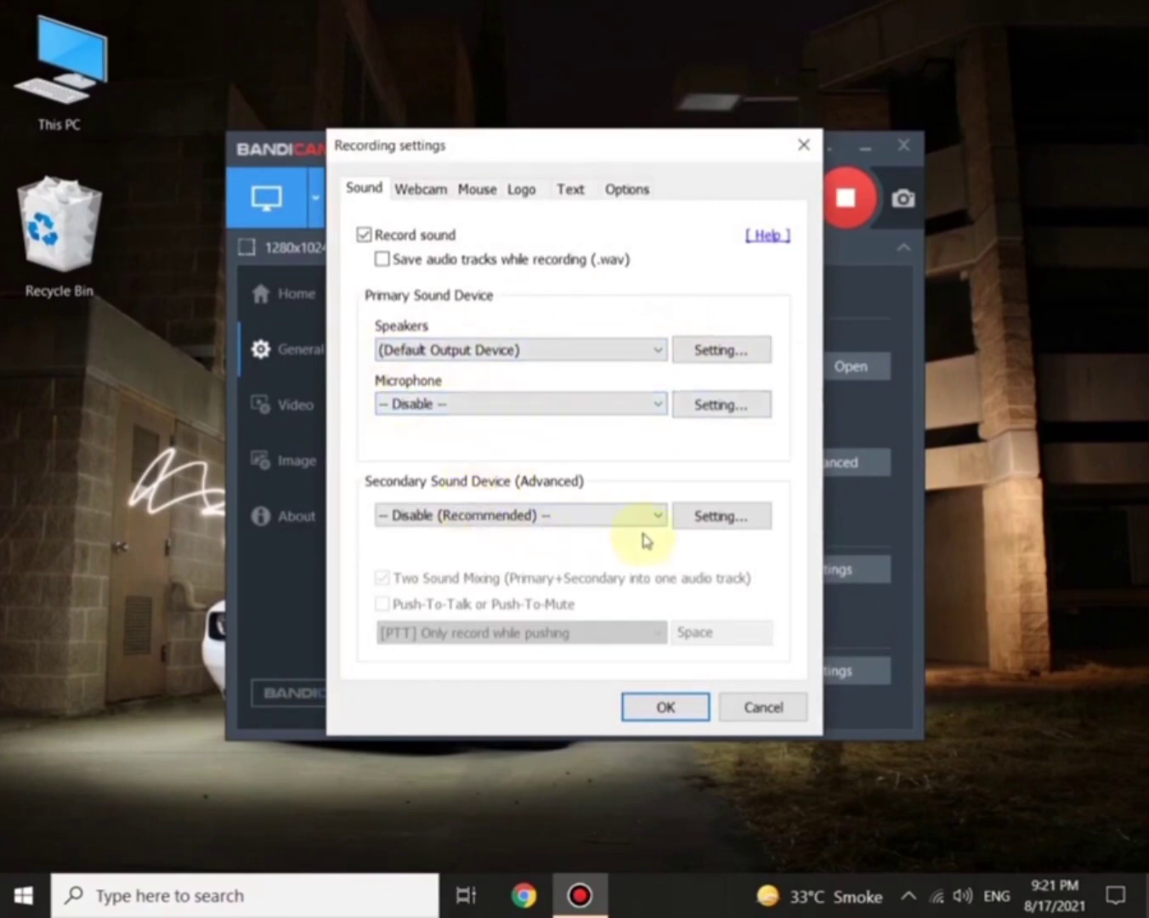
click(752, 719)
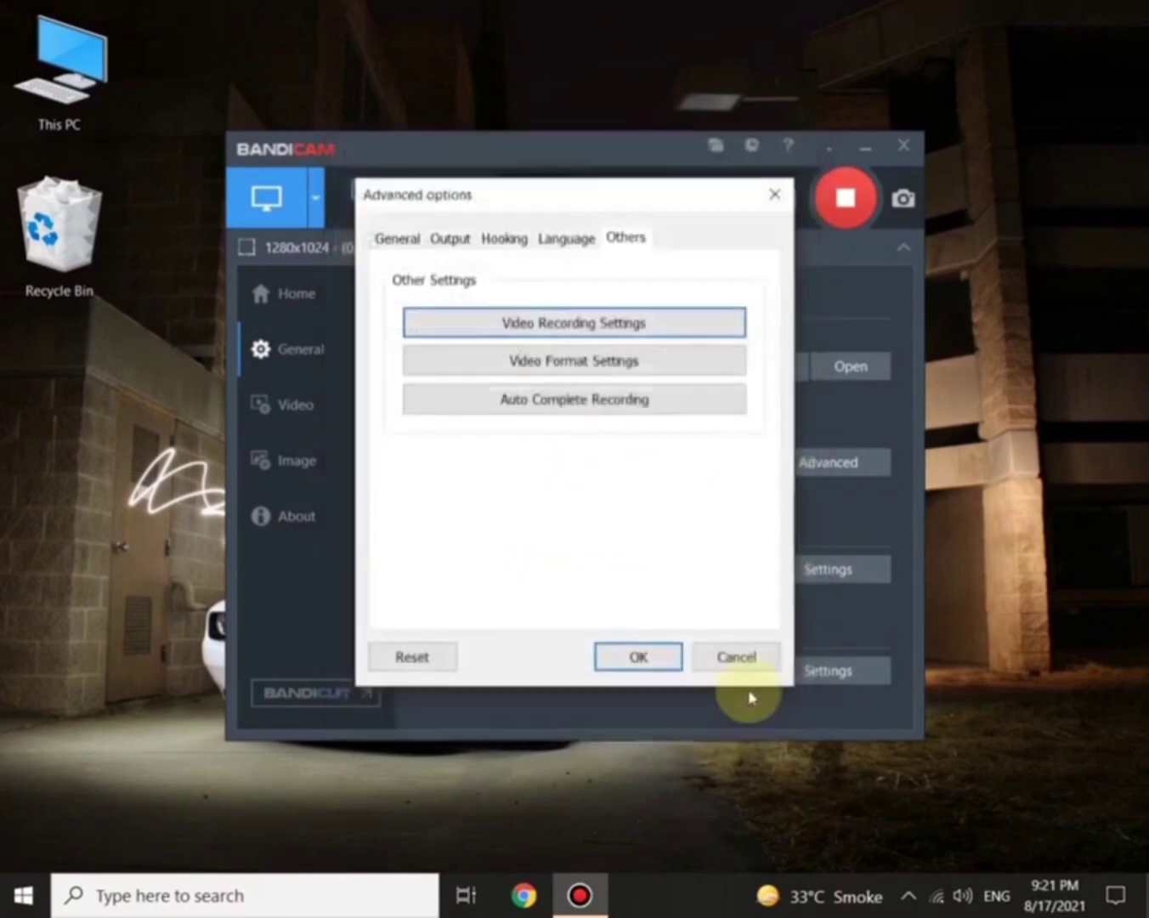
Set the recording file type to AVI in the video format settings.
click(595, 372)
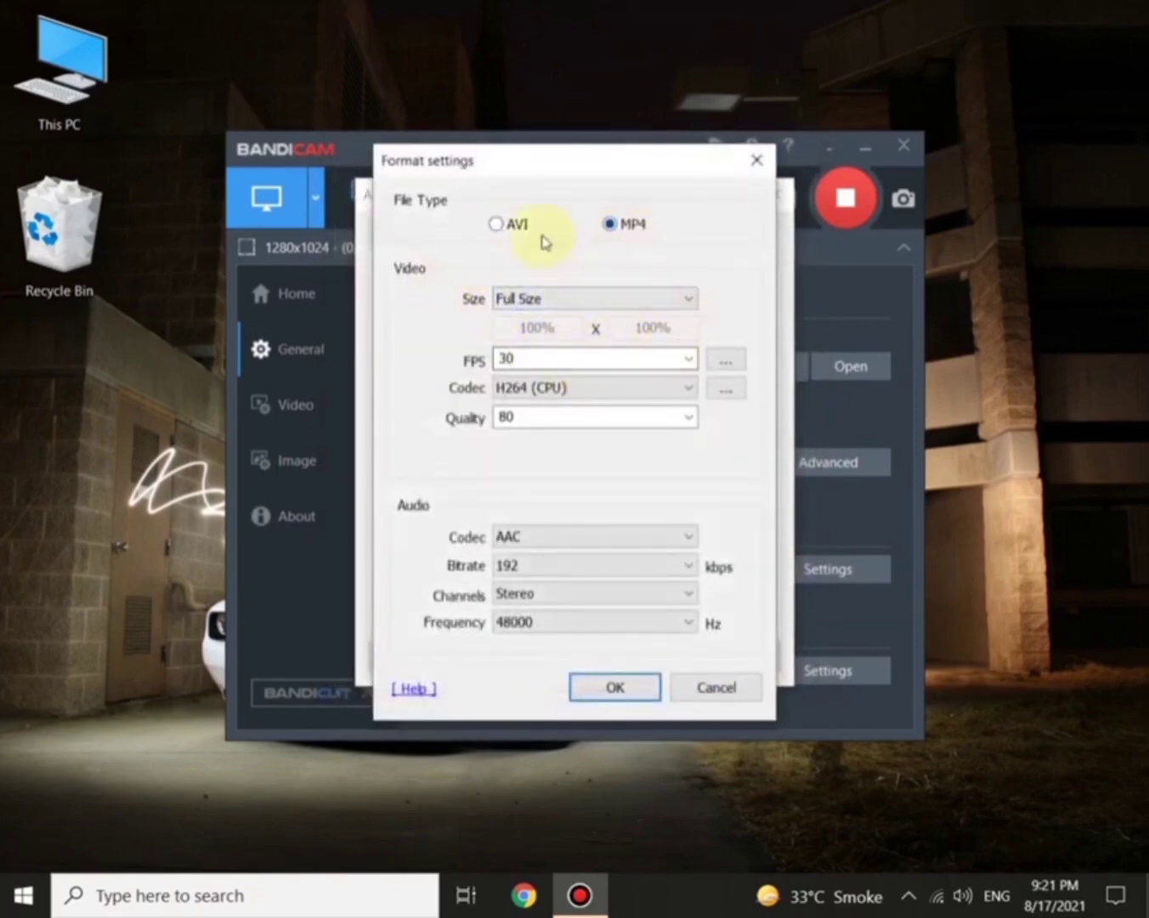
click(496, 224)
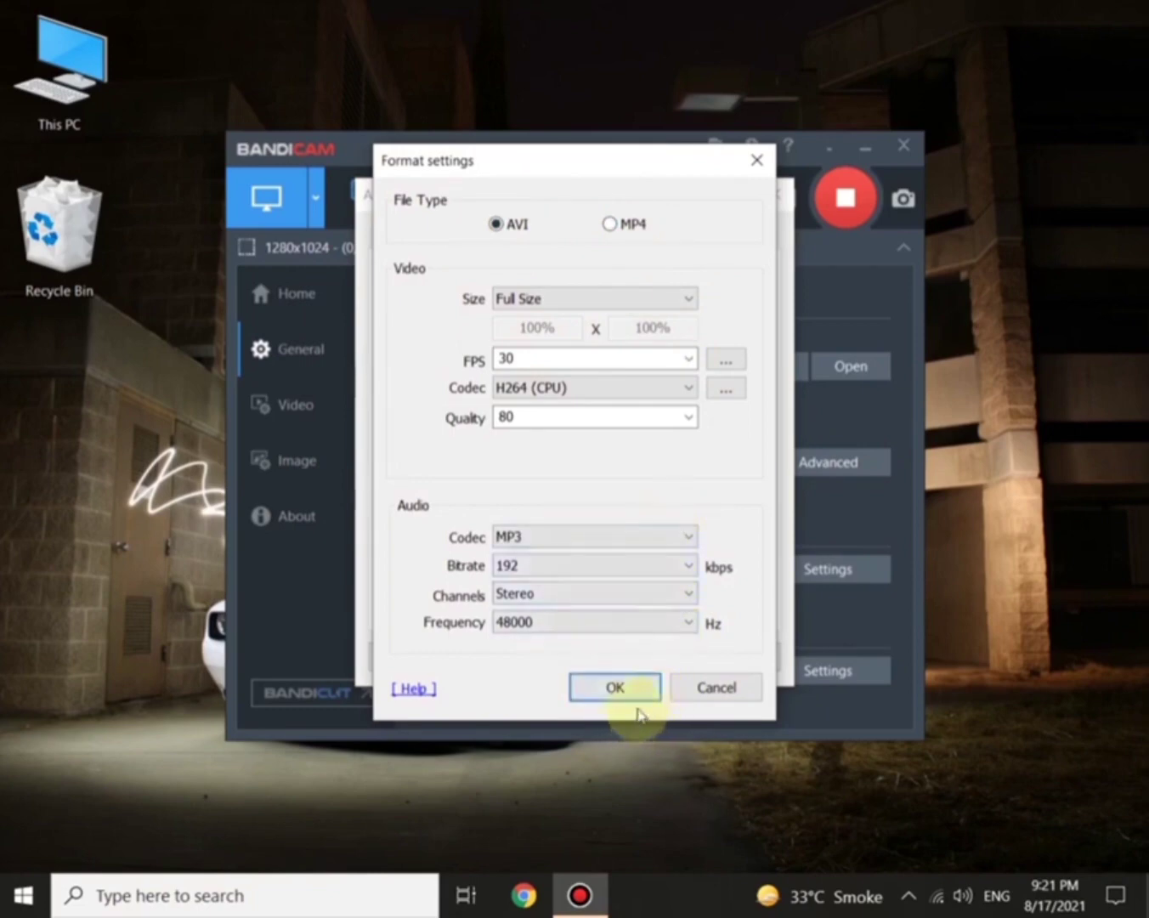
click(621, 687)
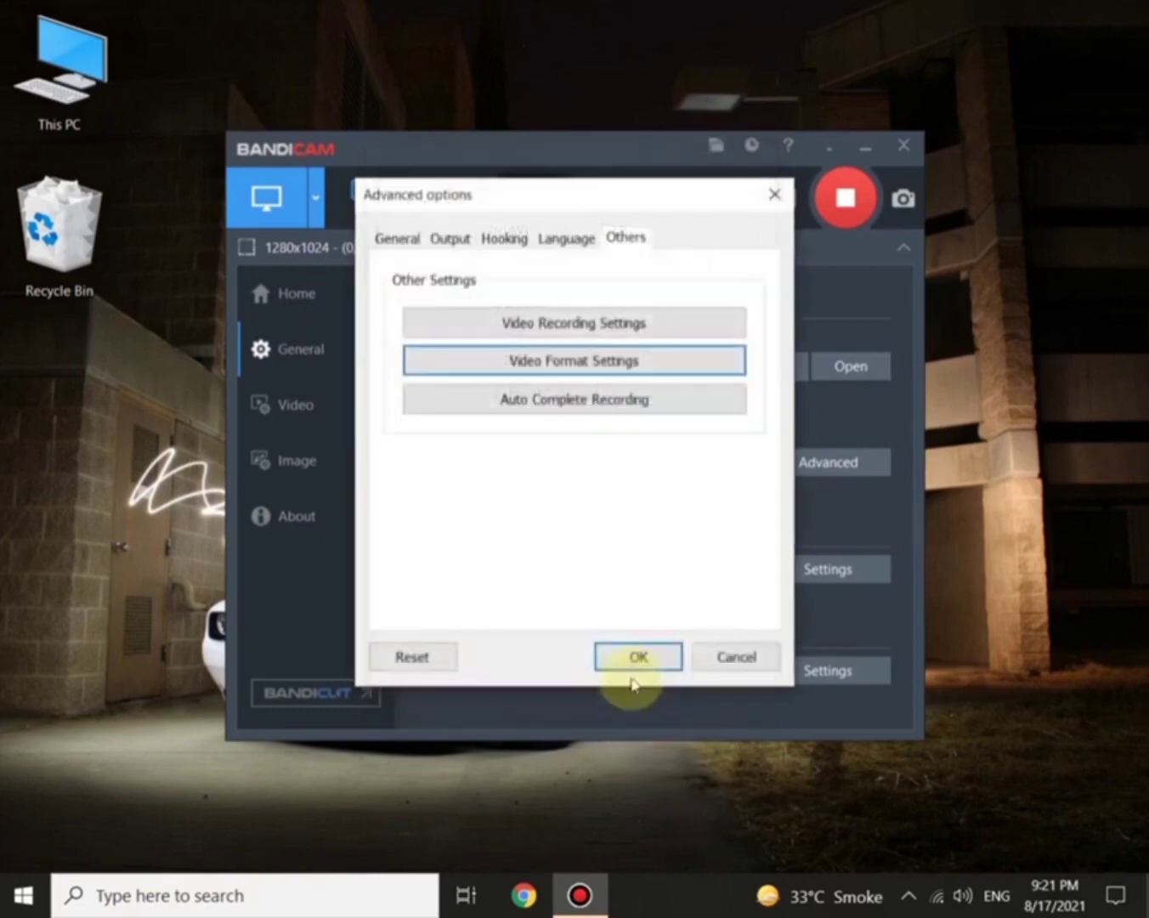
Review the Auto Complete Recording options without changing them and close the advanced options.
click(599, 410)
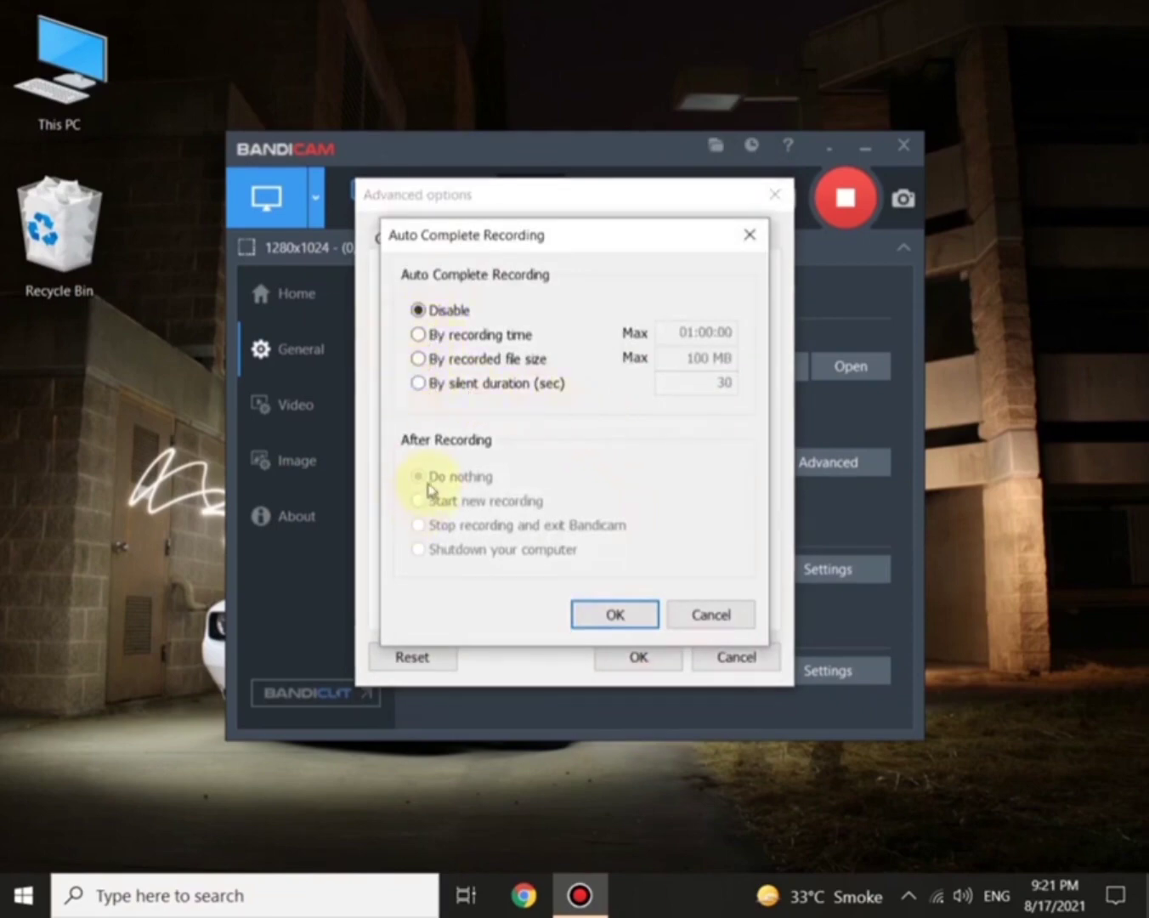
click(721, 617)
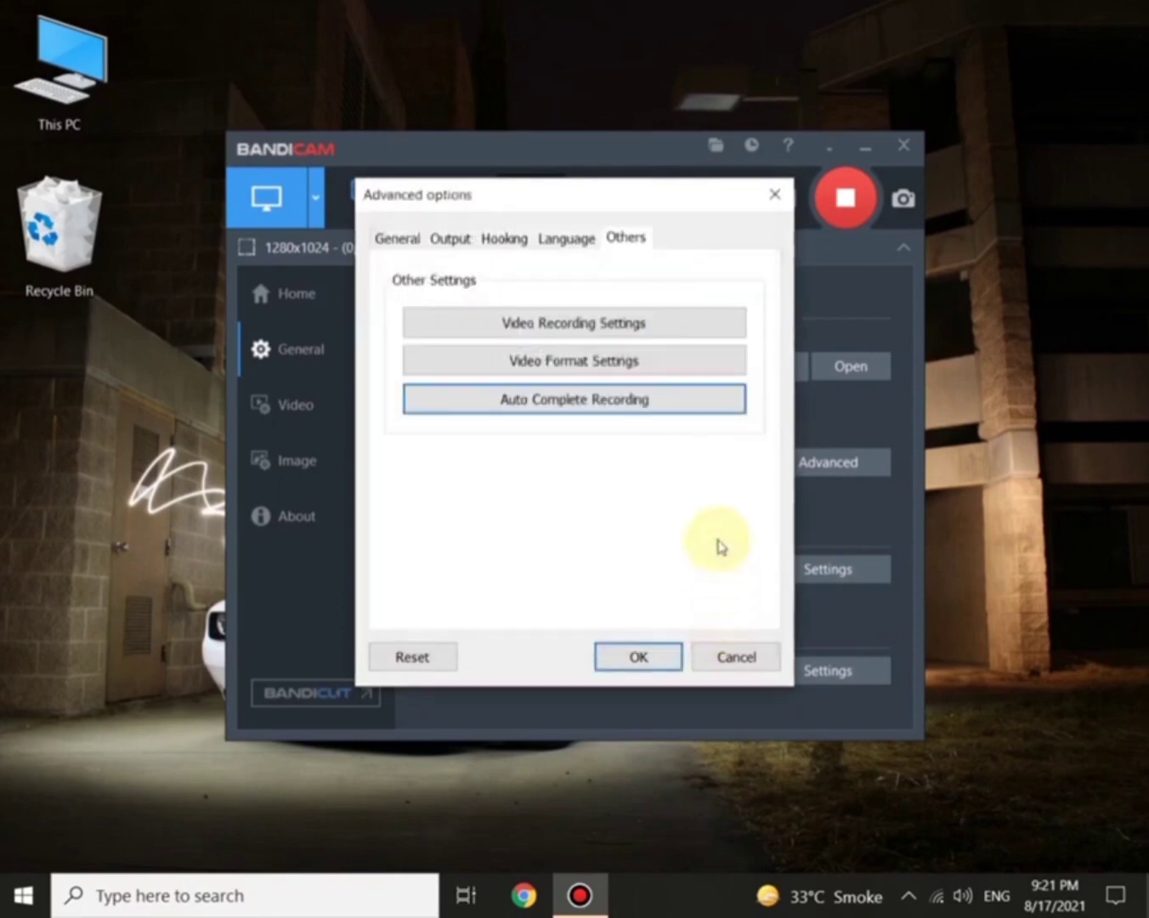
click(773, 195)
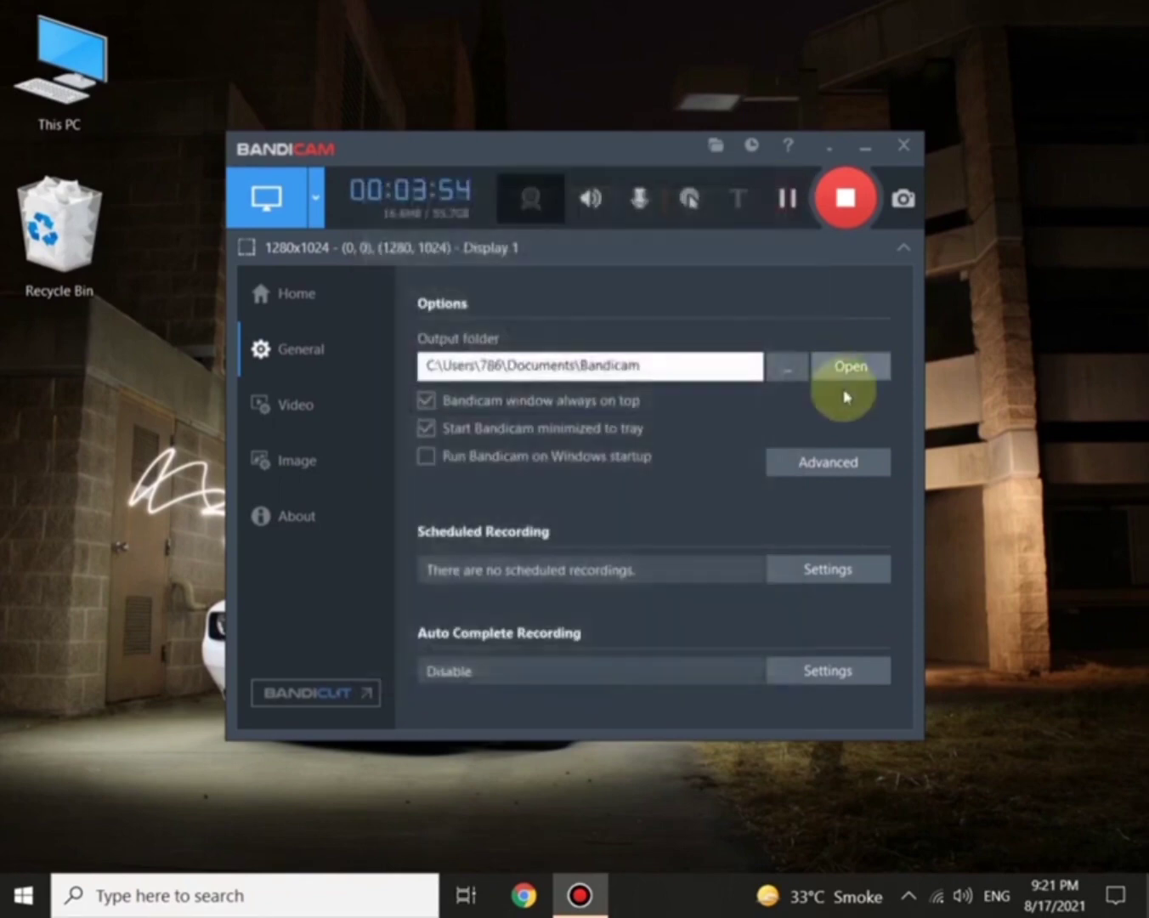
Add an active one-time scheduled recording named Schedule 1, fullscreen on Display 1, from 21:22:51 to 22:22:51 on 2021-08-17.
click(808, 572)
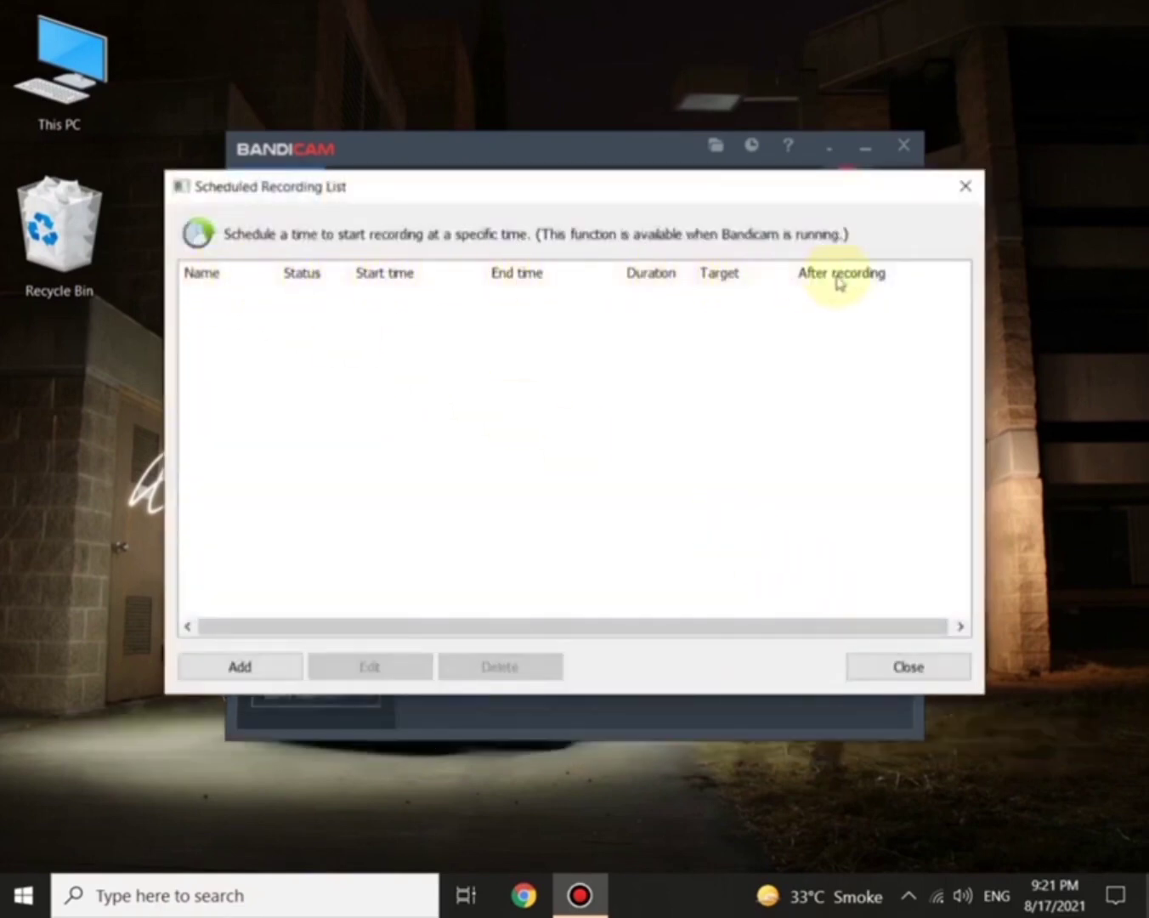
click(902, 665)
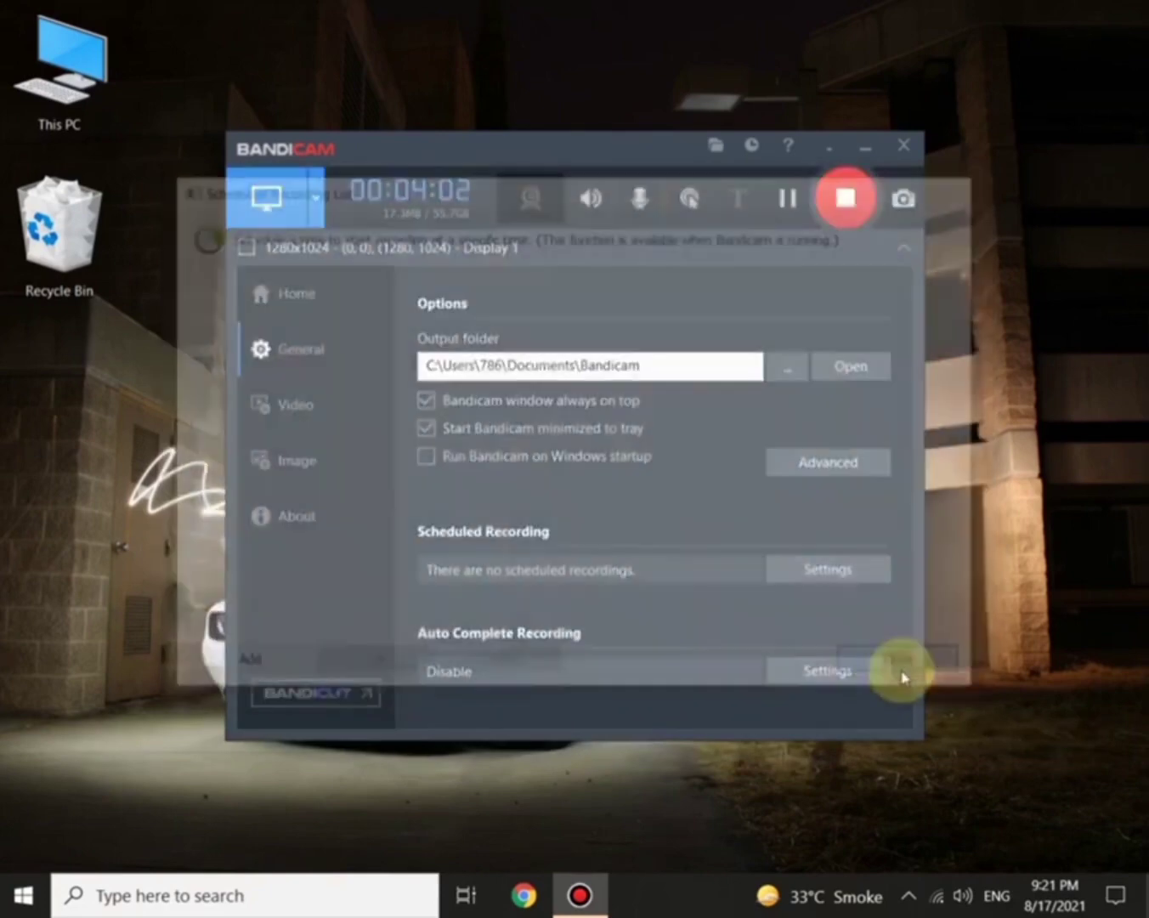
click(818, 567)
click(261, 669)
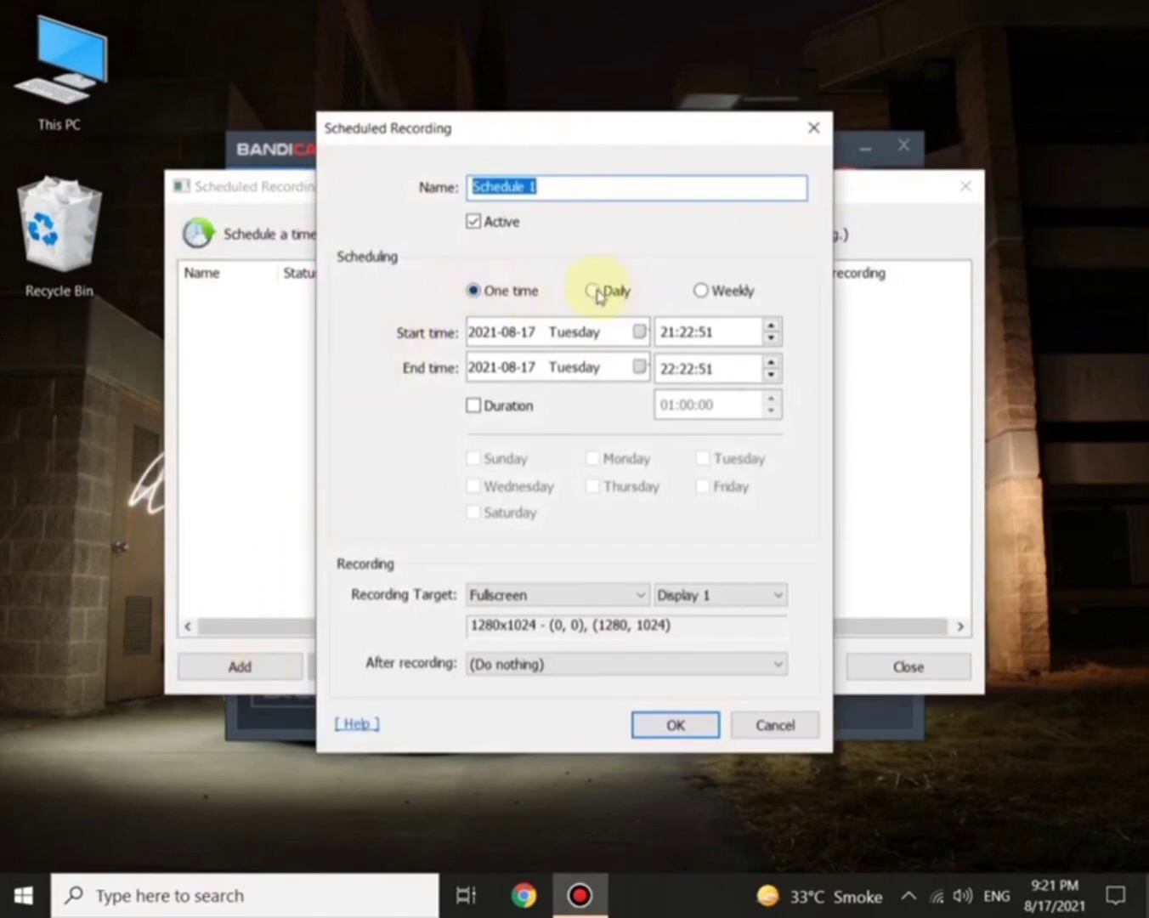
click(592, 290)
click(699, 291)
click(472, 291)
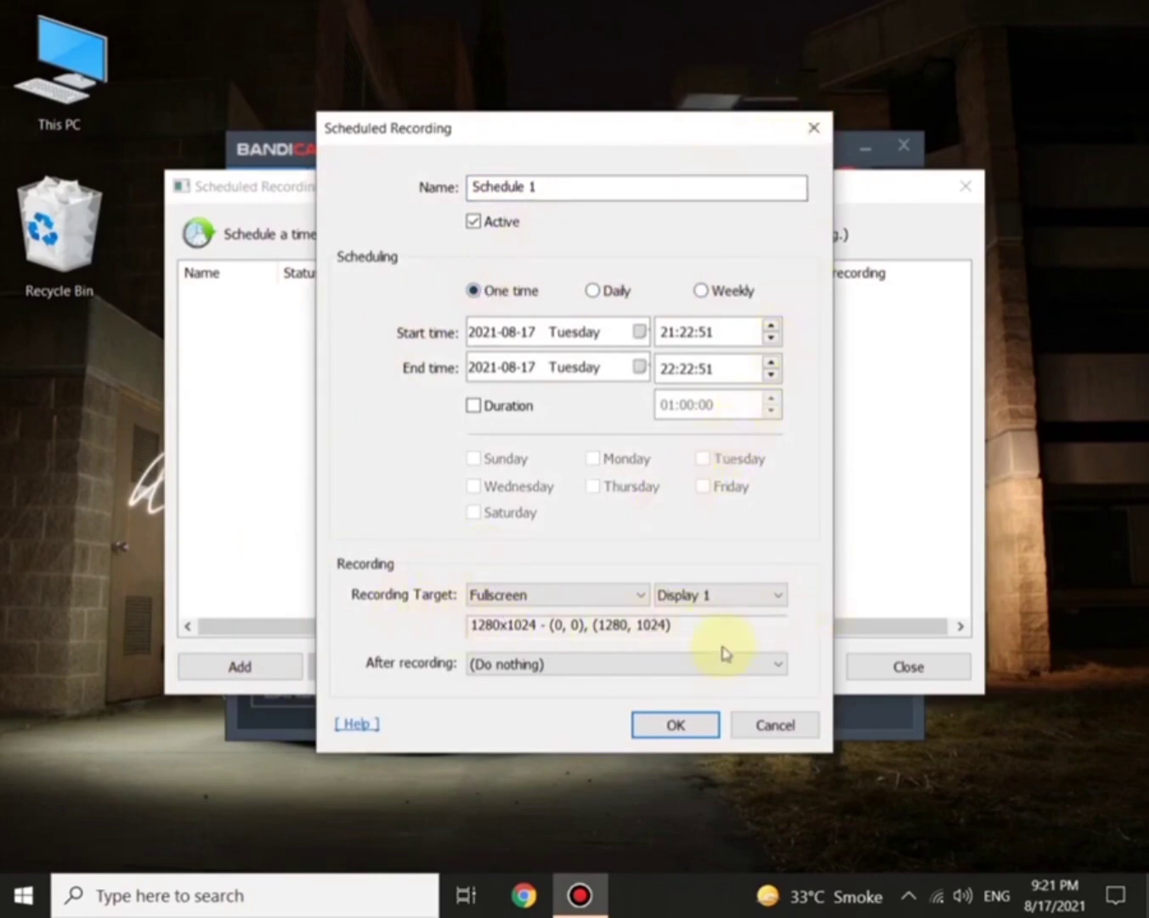
click(690, 725)
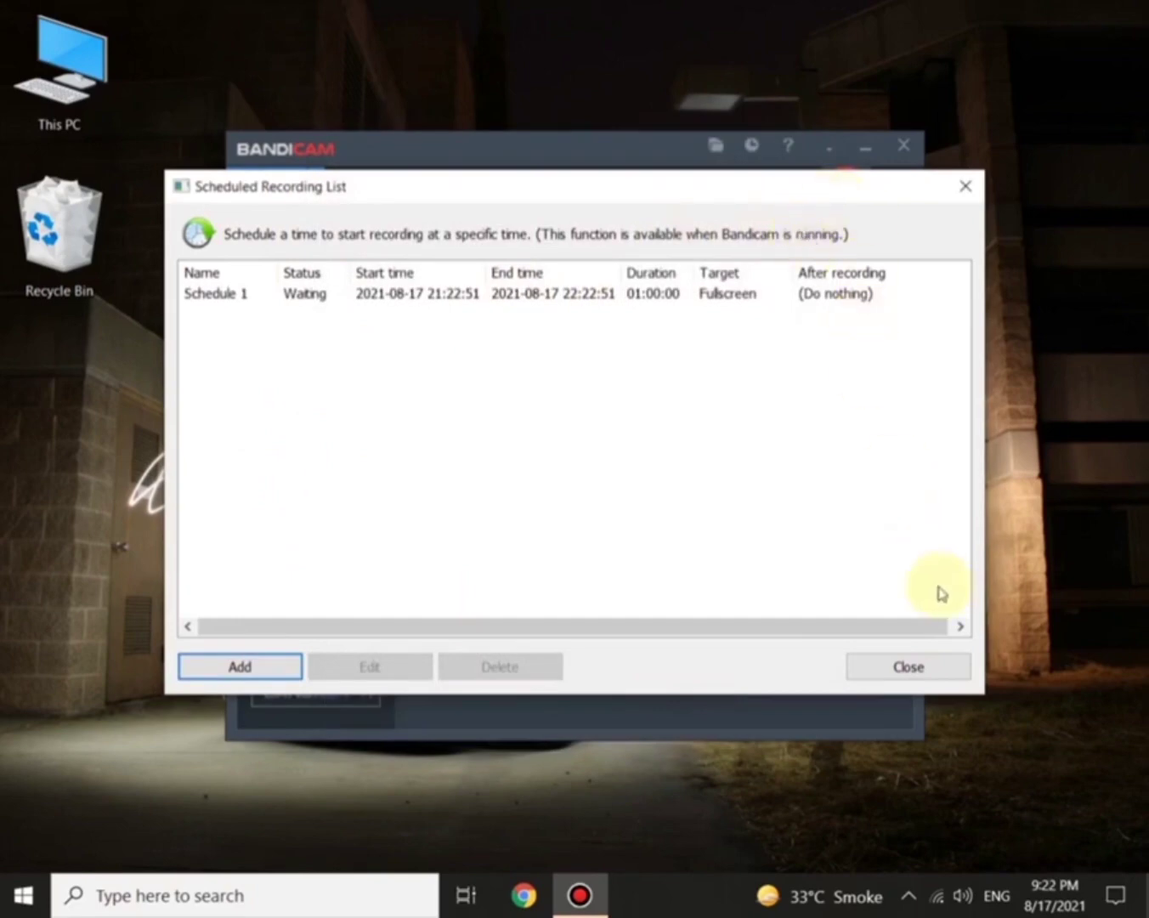
click(908, 668)
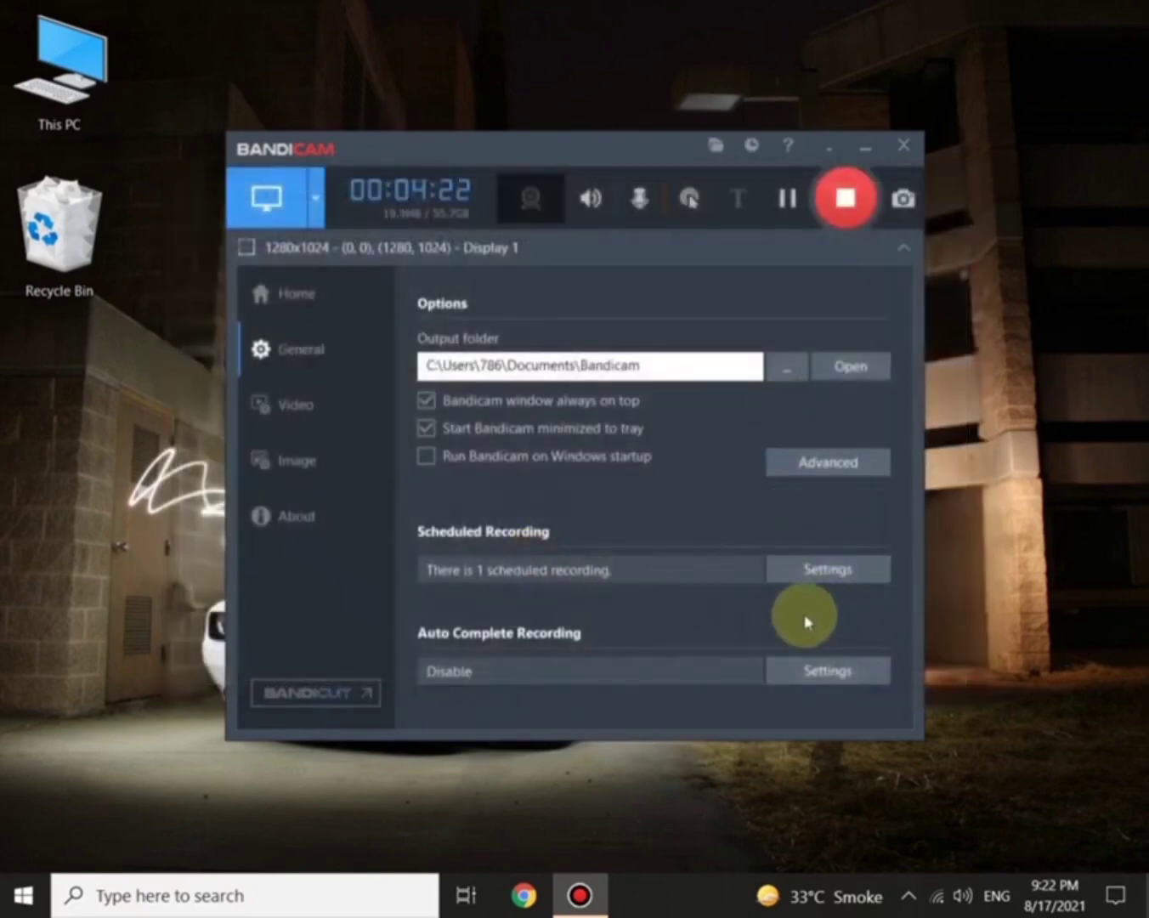
Check the auto complete choices in the general settings, and look through the Home page's recorded videos and captured images.
click(828, 672)
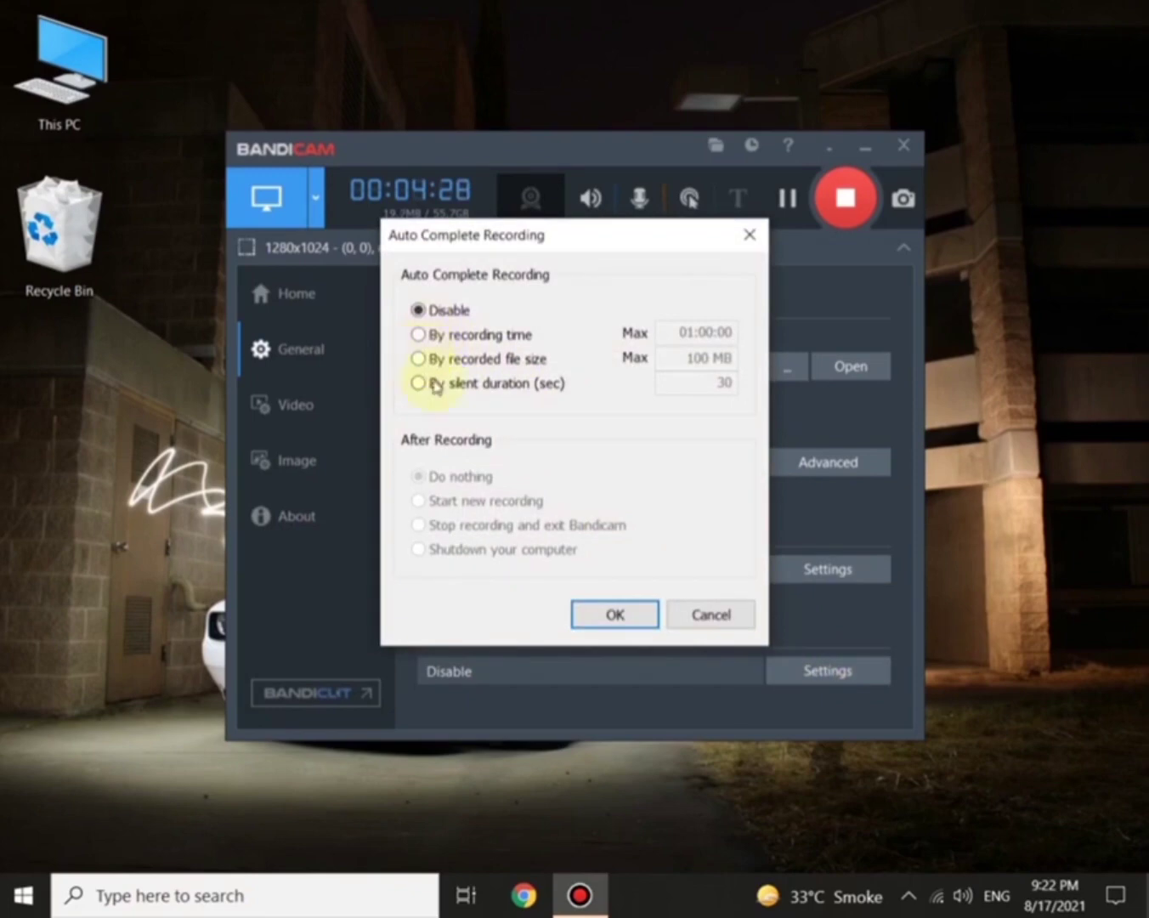
click(748, 233)
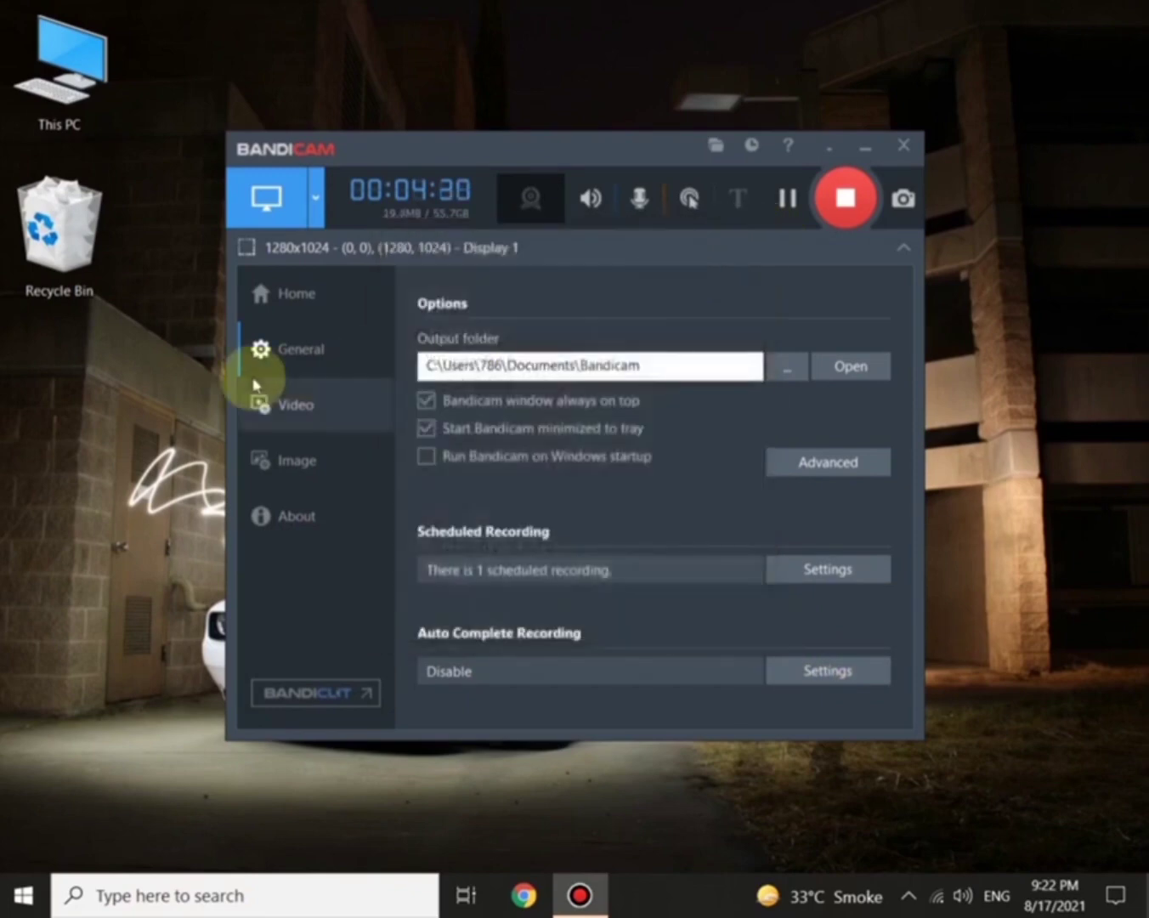
click(302, 305)
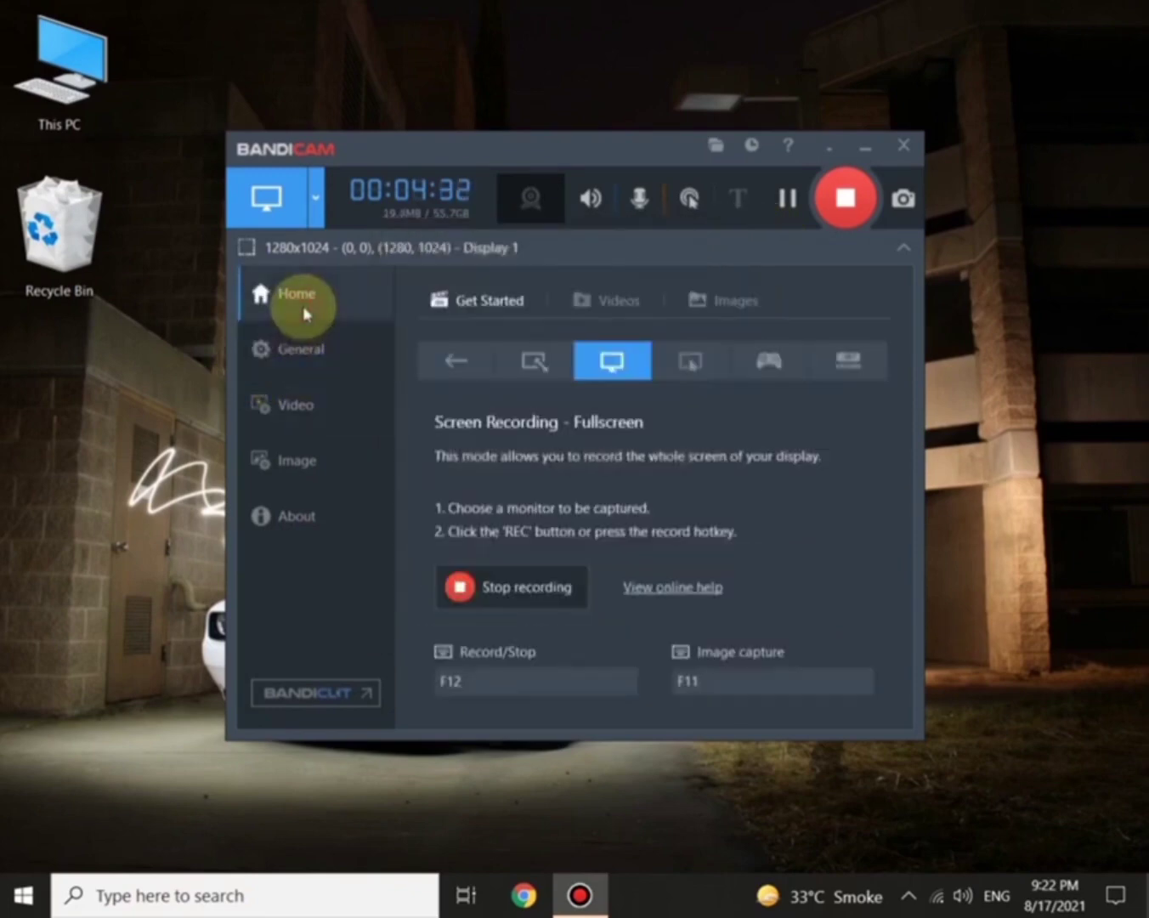
click(581, 302)
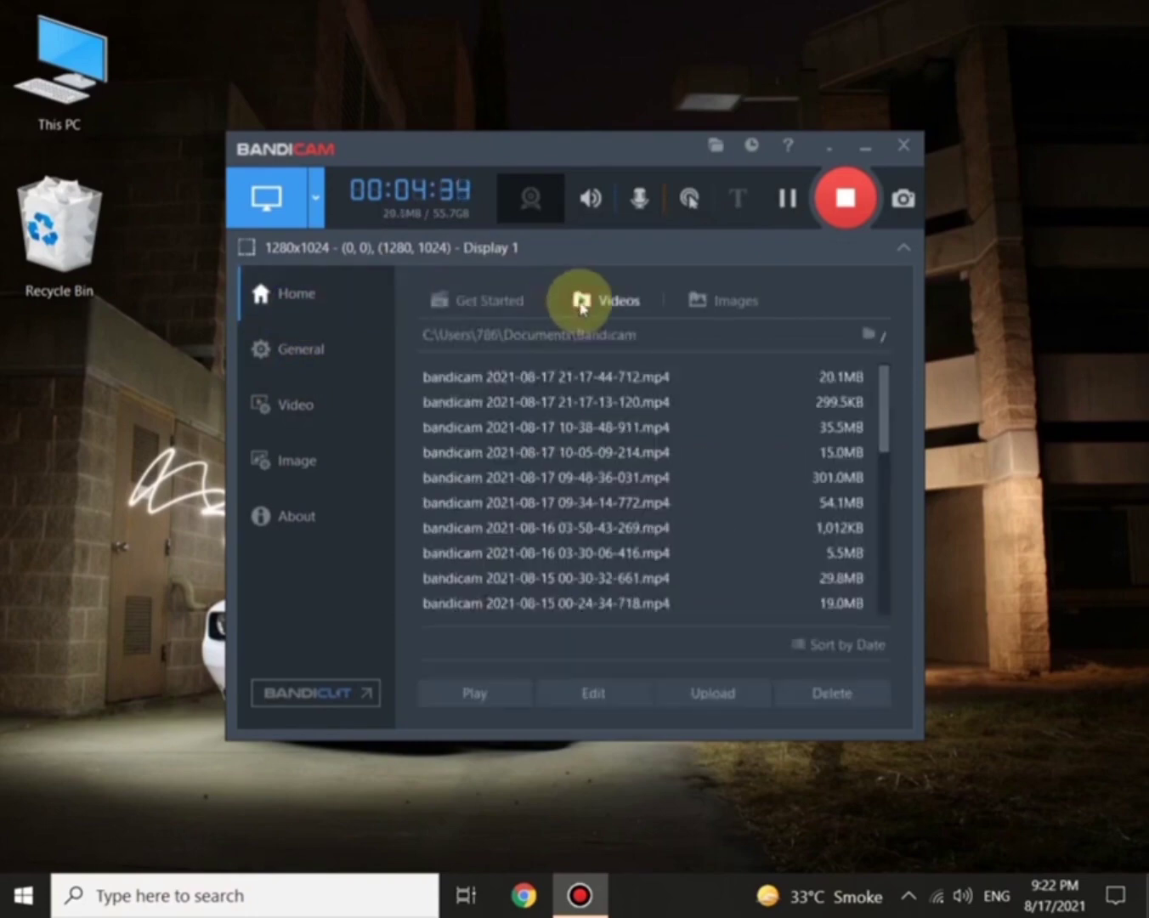
click(710, 301)
click(606, 300)
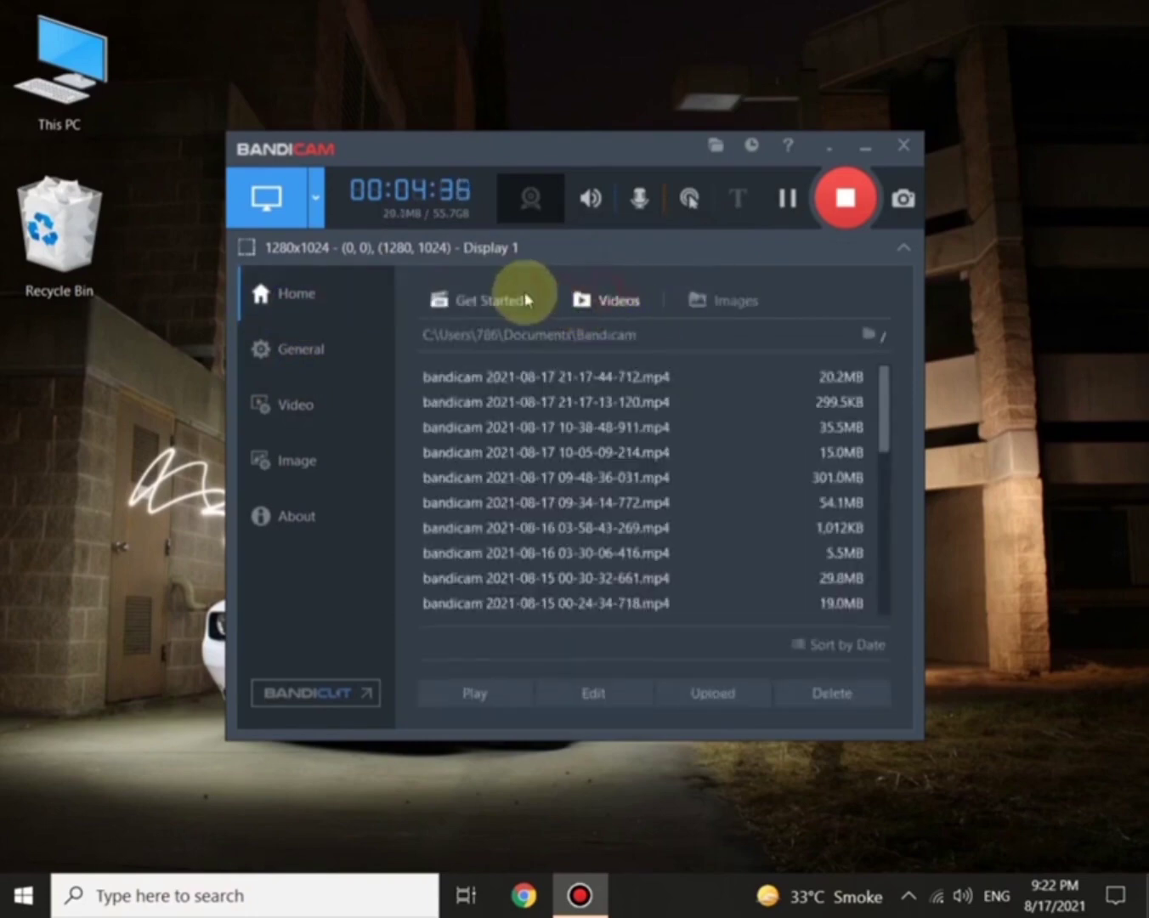
click(741, 302)
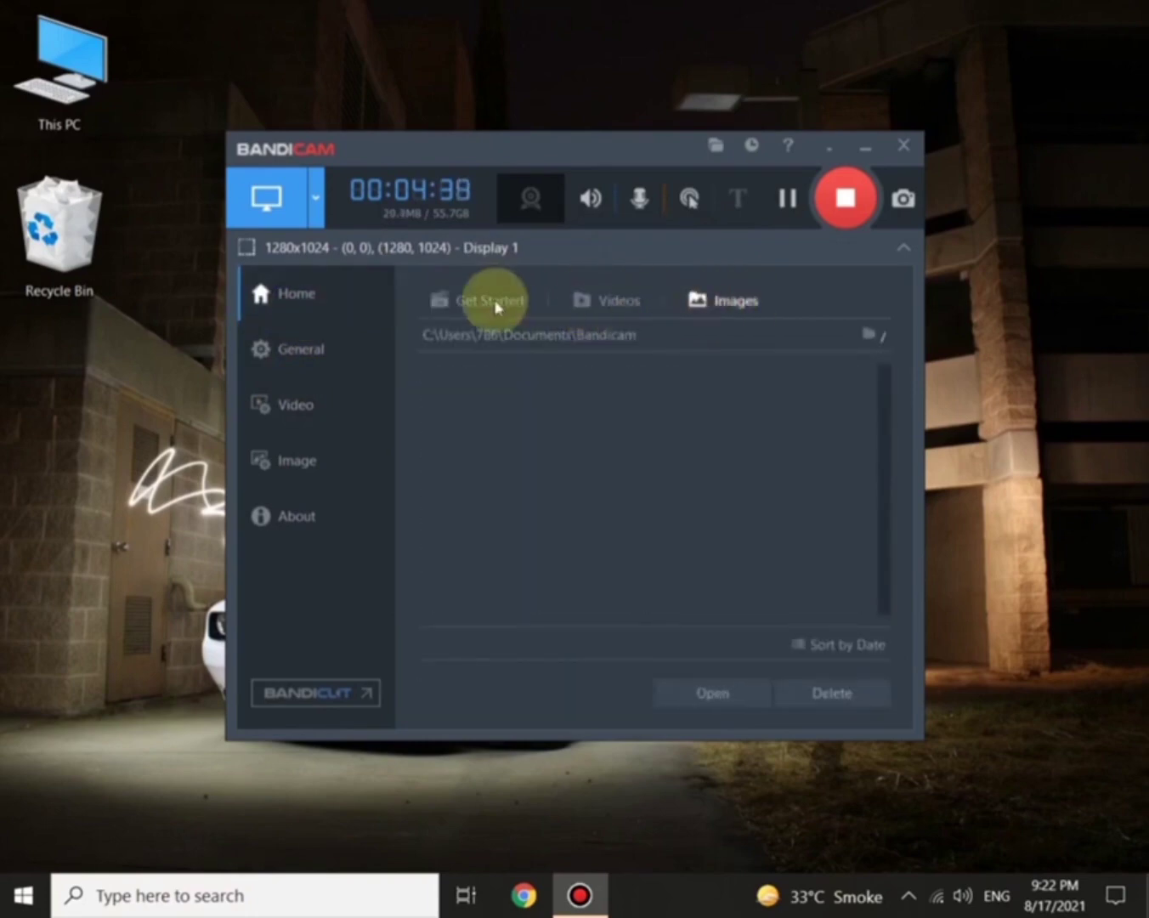
click(466, 306)
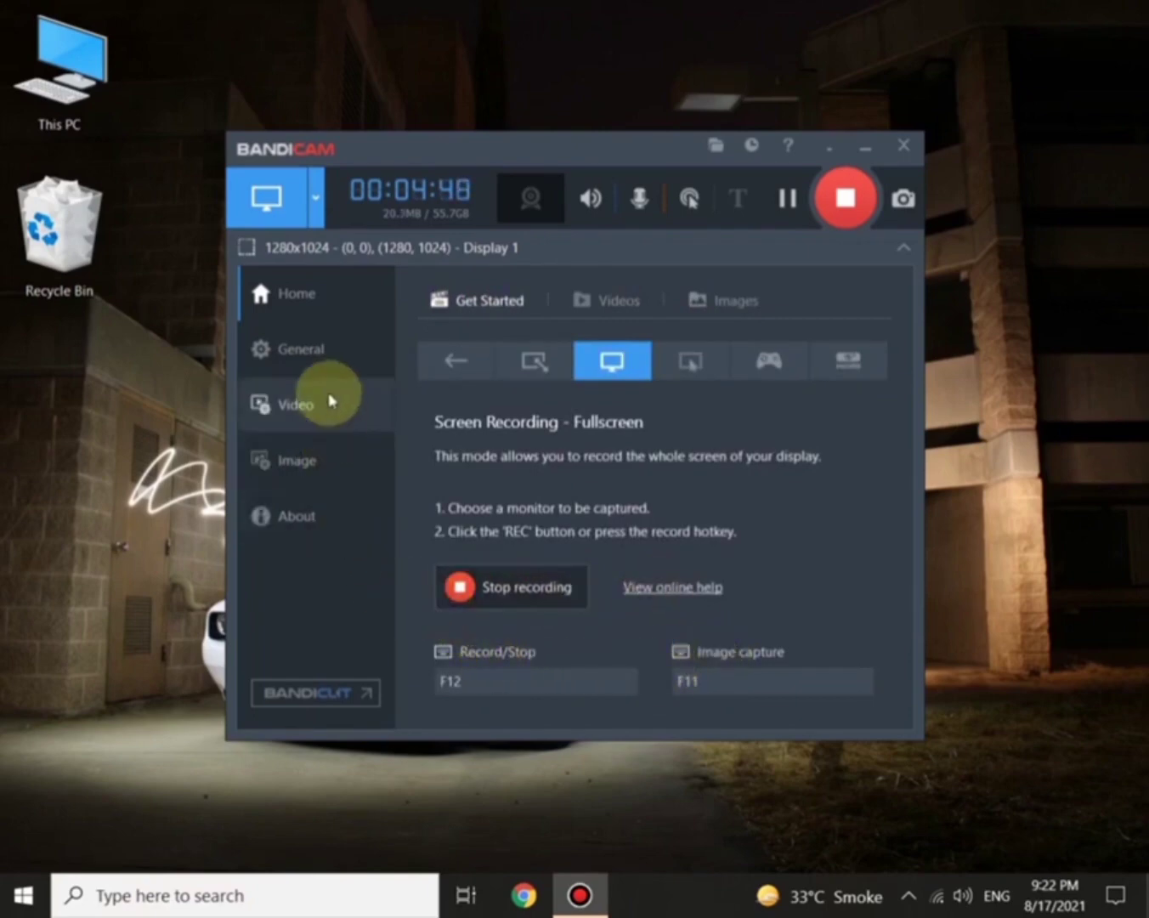
Review the video settings, the image capture and format settings, and the program's version and license information.
click(327, 415)
click(324, 455)
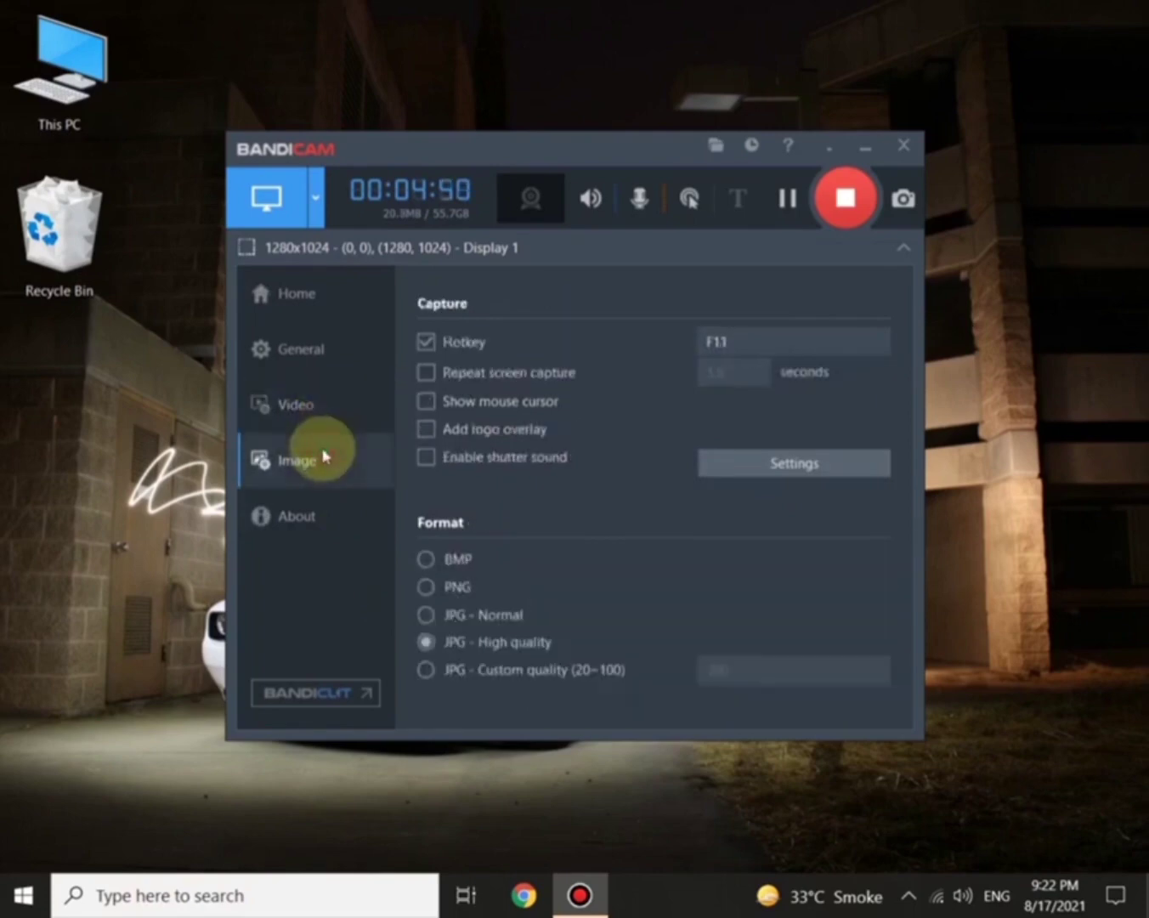
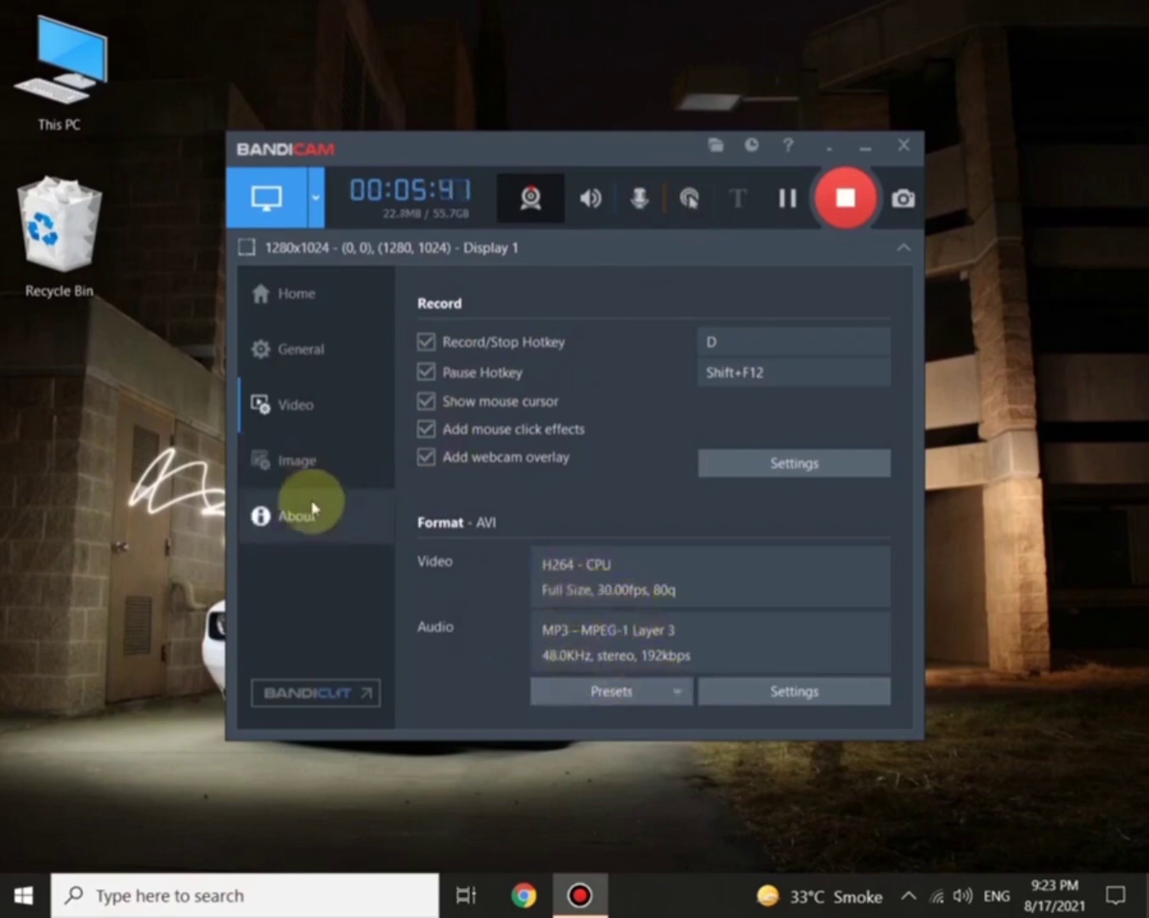
click(306, 476)
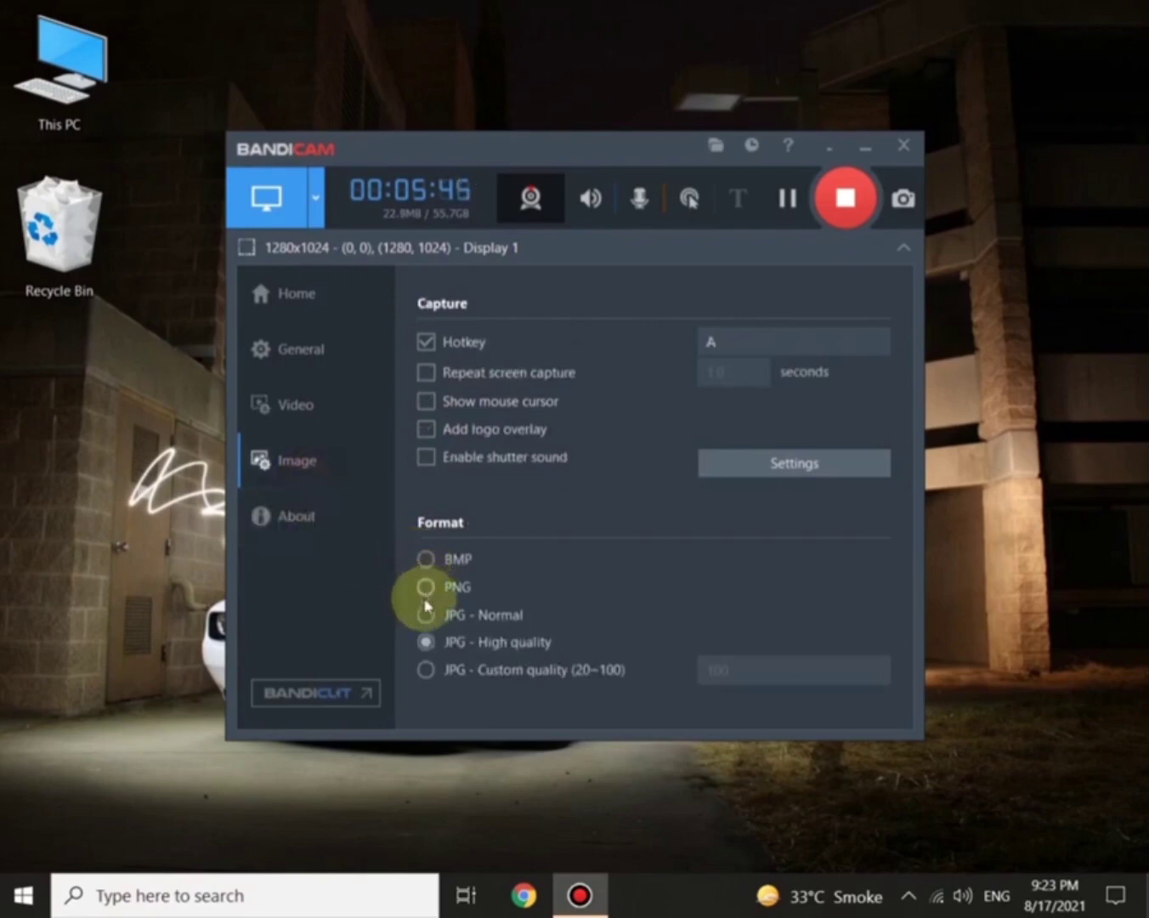
click(301, 515)
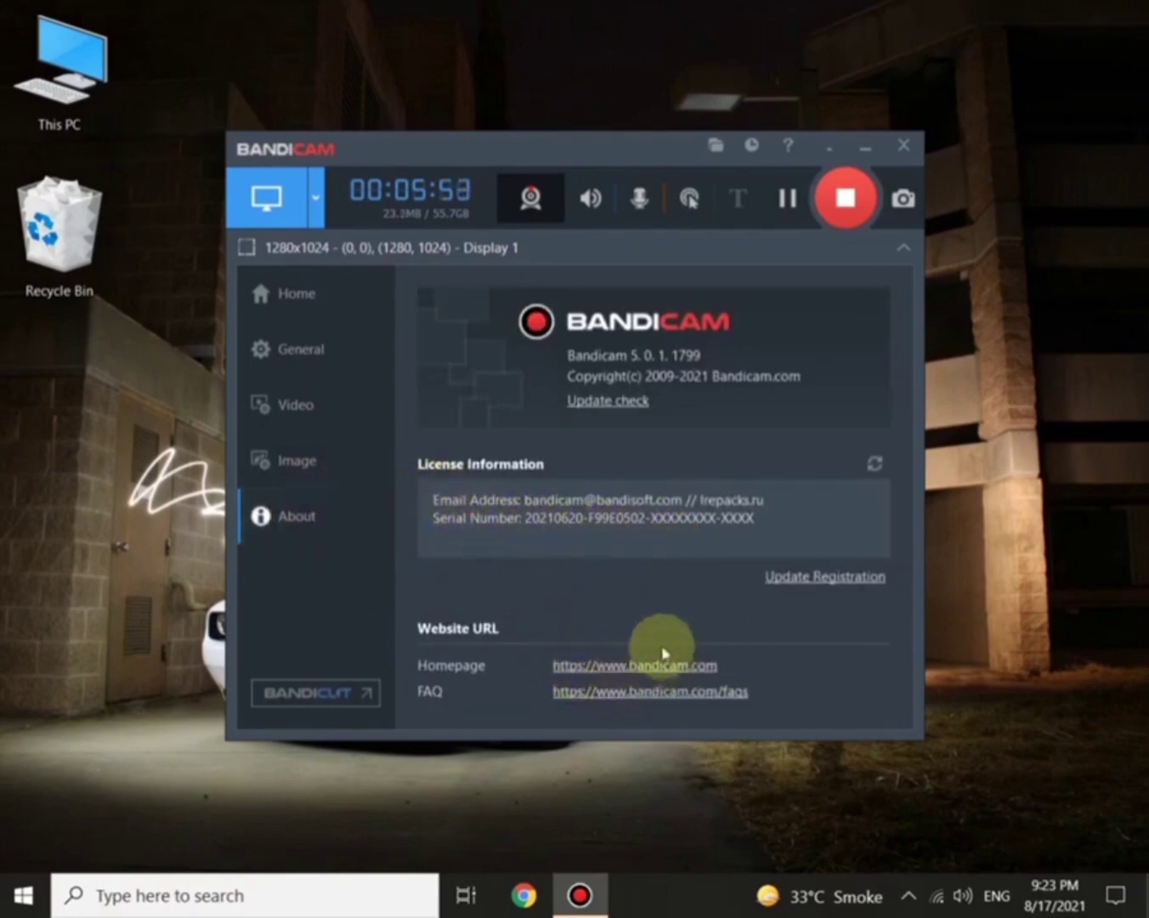
Turn on drawing mode over the desktop, and draw a red freehand scribble above the car and a red rectangle over the building.
click(861, 150)
mouse_move(582, 6)
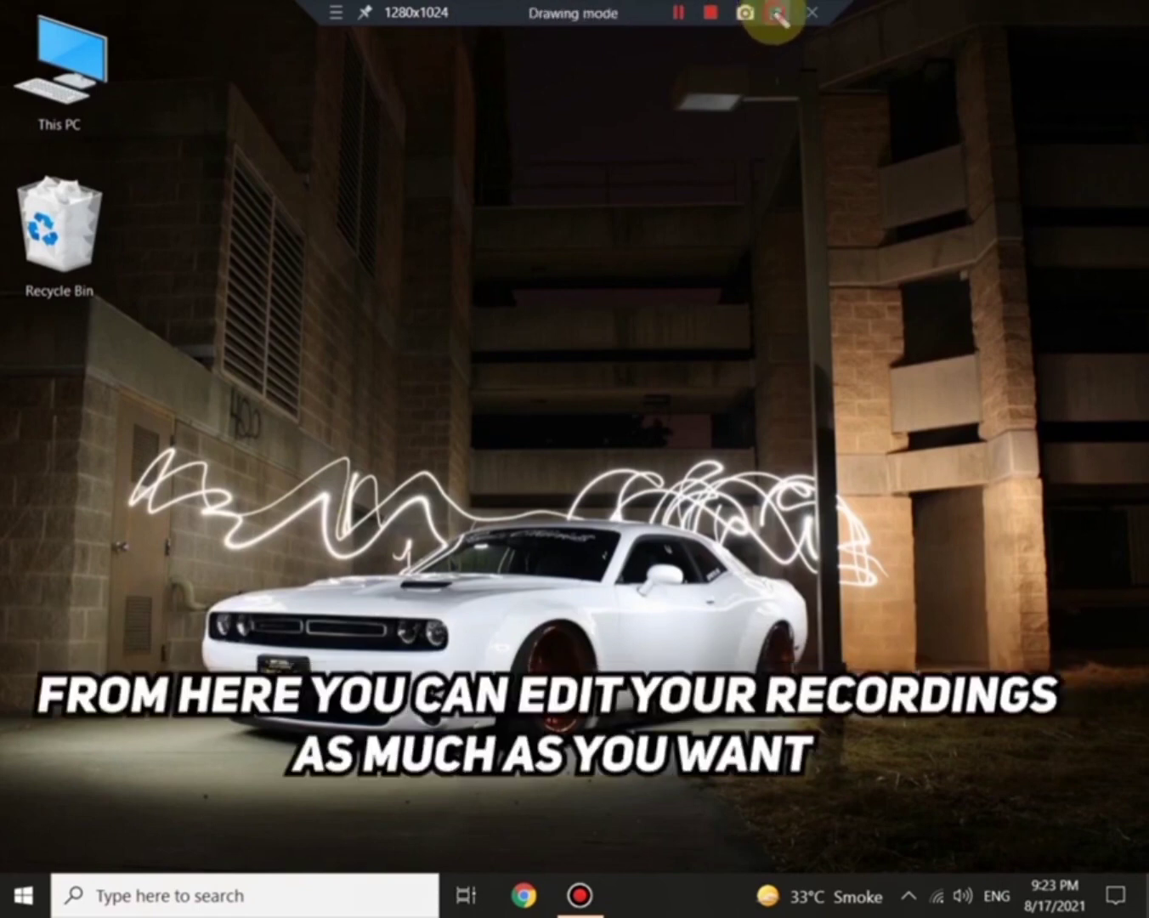
click(775, 12)
mouse_move(561, 249)
mouse_down()
mouse_move(818, 407)
mouse_move(584, 342)
mouse_move(441, 474)
mouse_move(739, 485)
mouse_up()
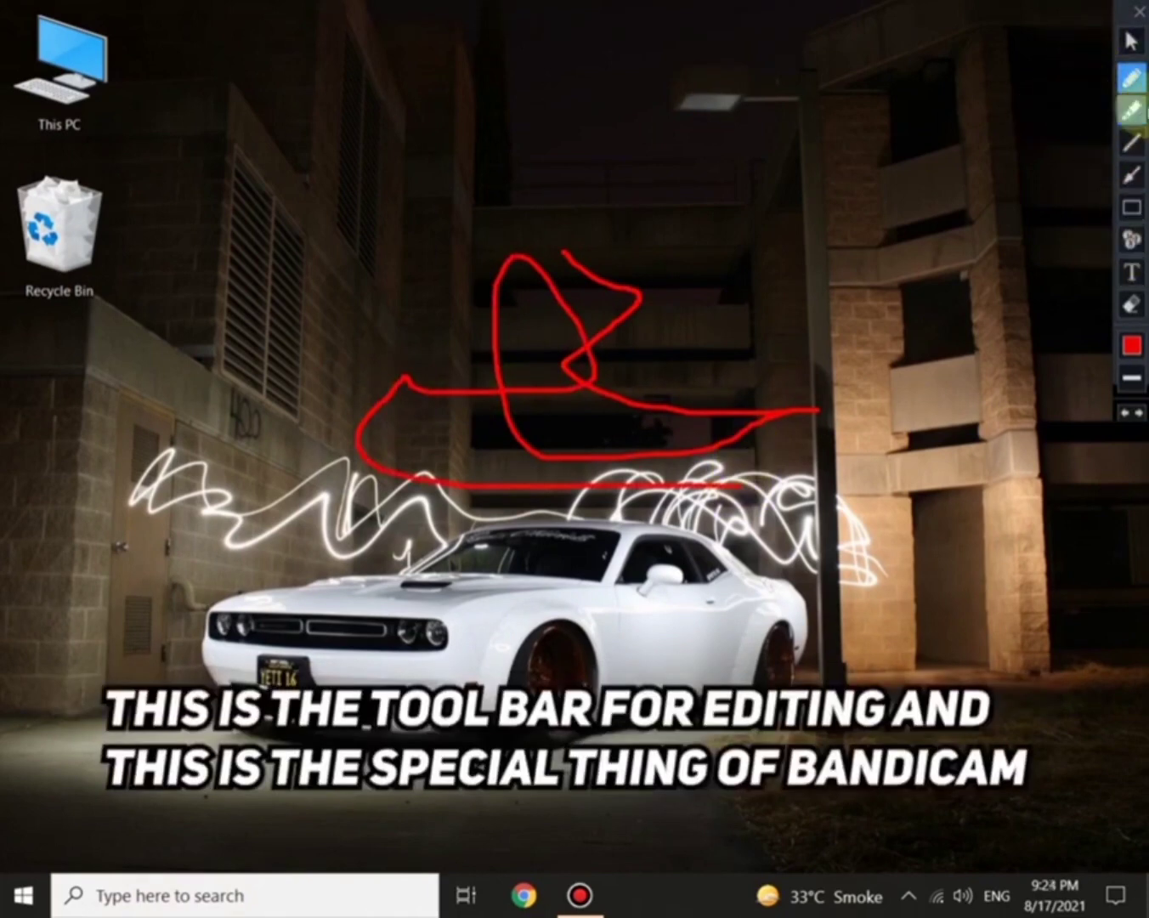
click(1133, 208)
mouse_move(729, 174)
mouse_down()
mouse_move(759, 223)
mouse_move(920, 293)
mouse_up()
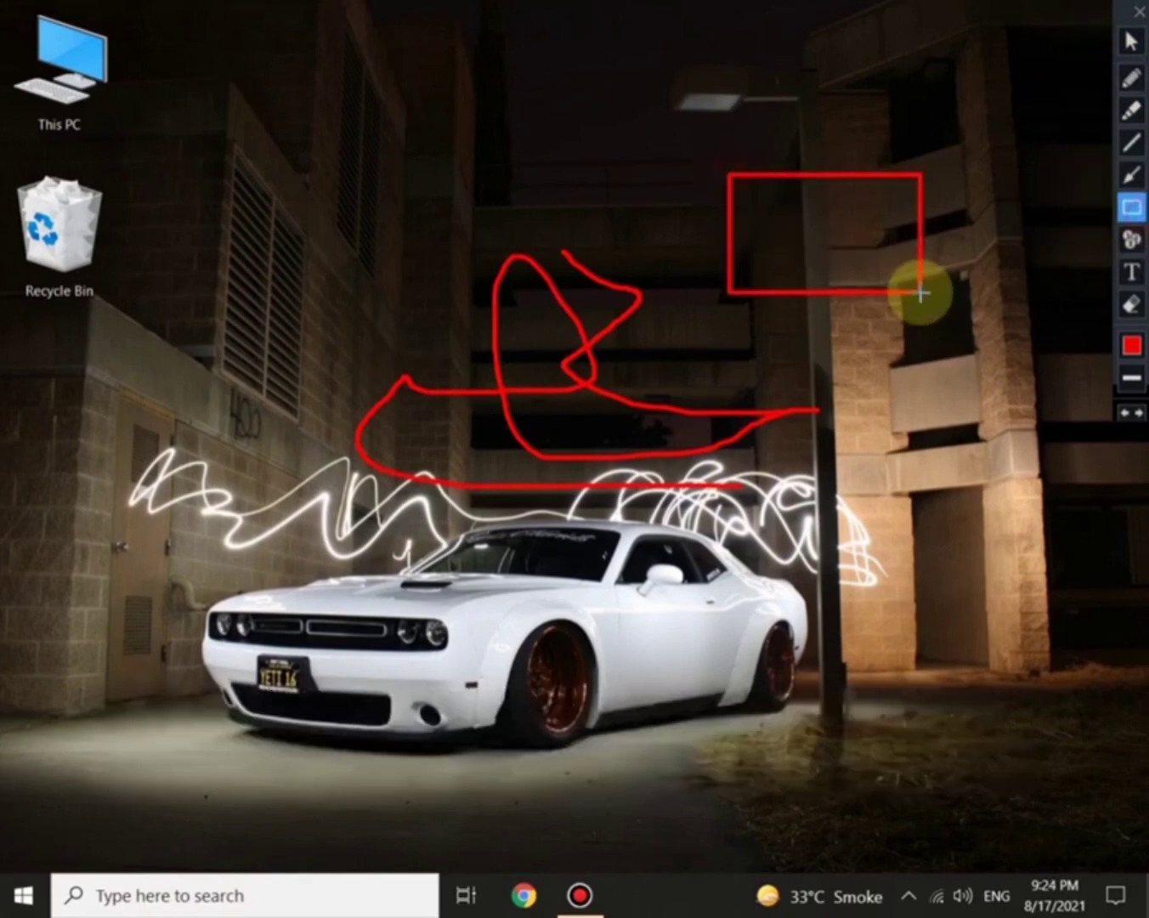
Draw a yellow rectangle on the building below the red one, and a red diagonal line from the street lamp toward the louvered wall.
click(1131, 344)
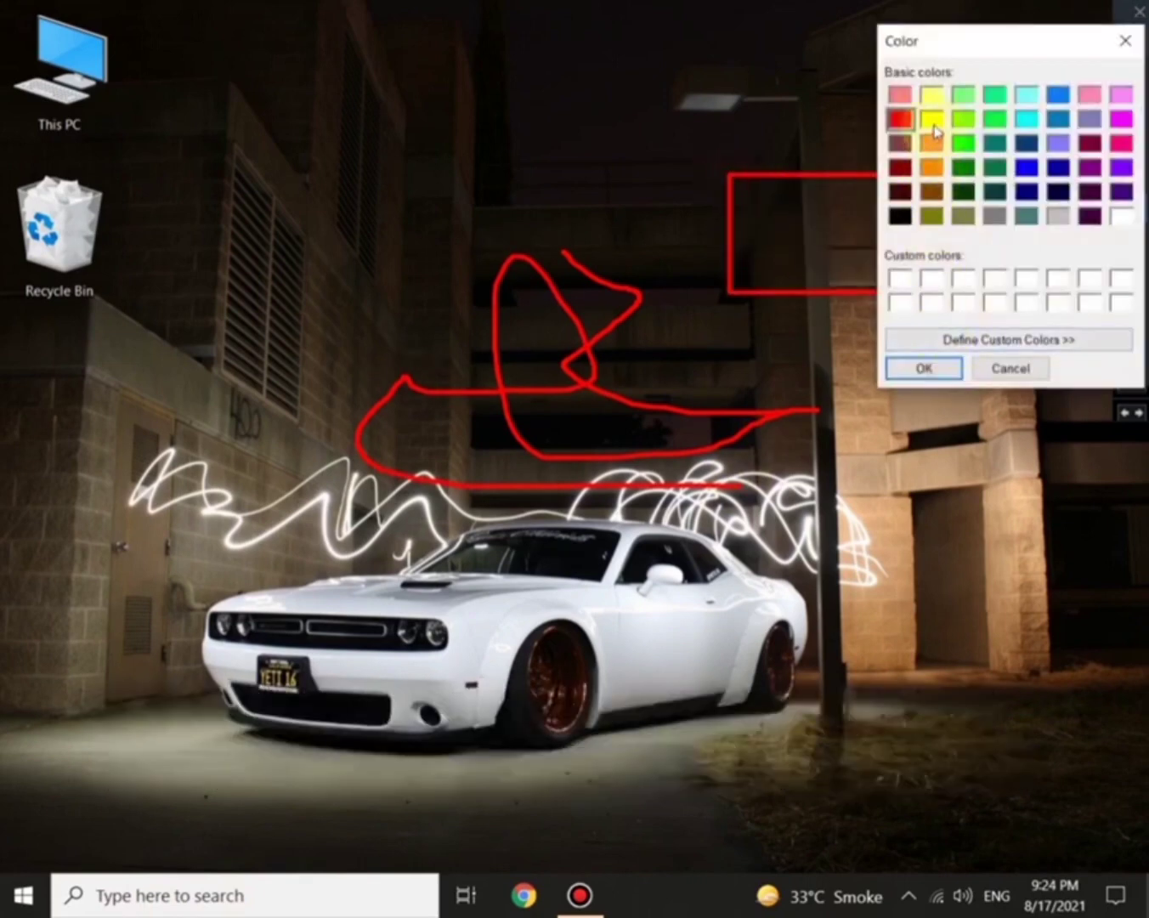
click(937, 374)
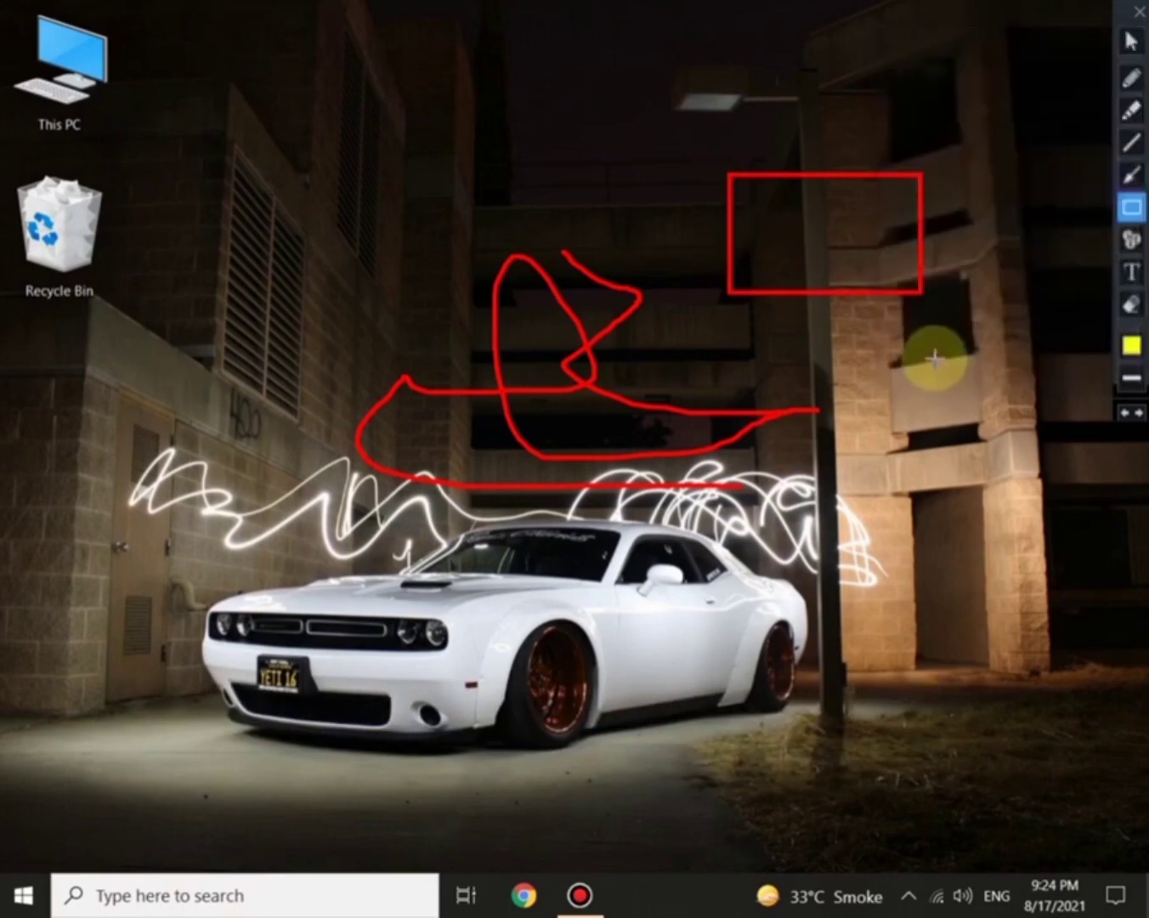
drag(823, 329, 970, 457)
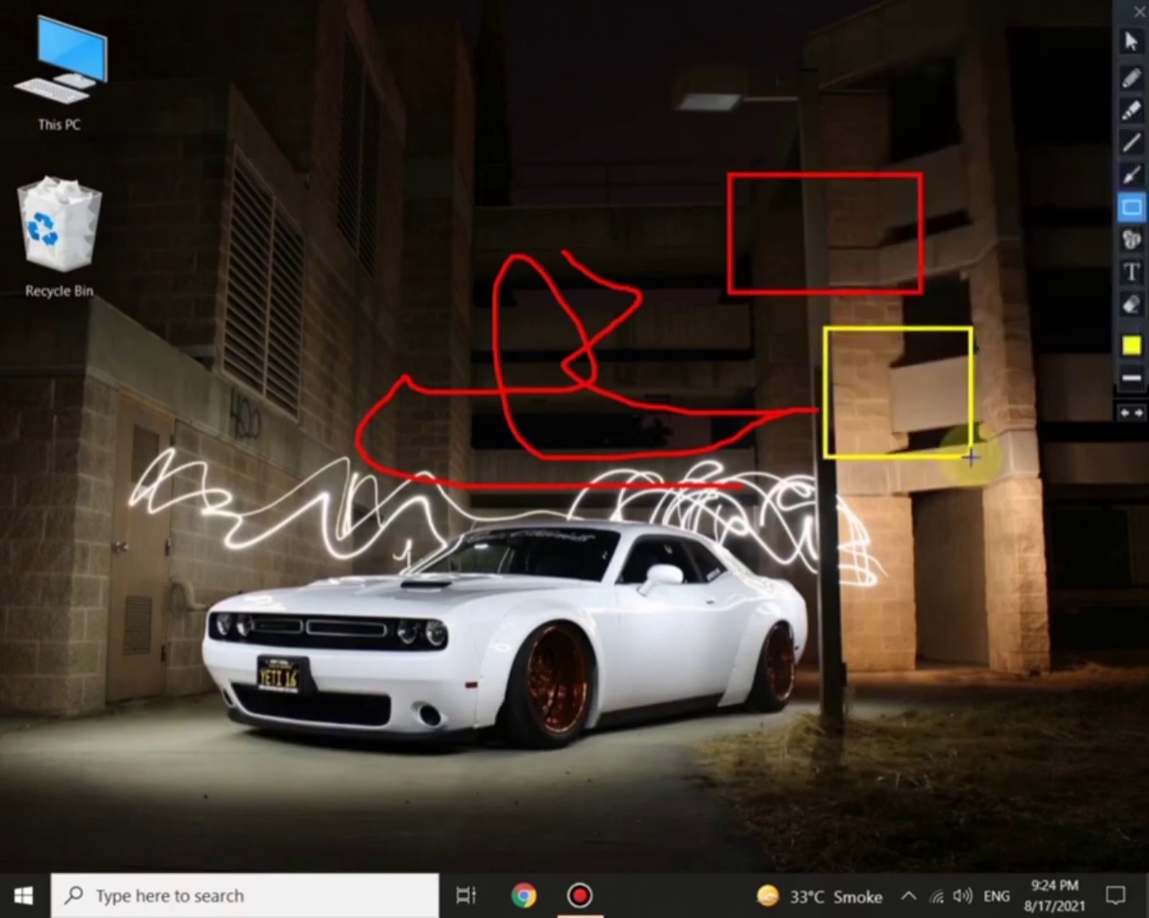
click(1131, 142)
drag(733, 98, 360, 266)
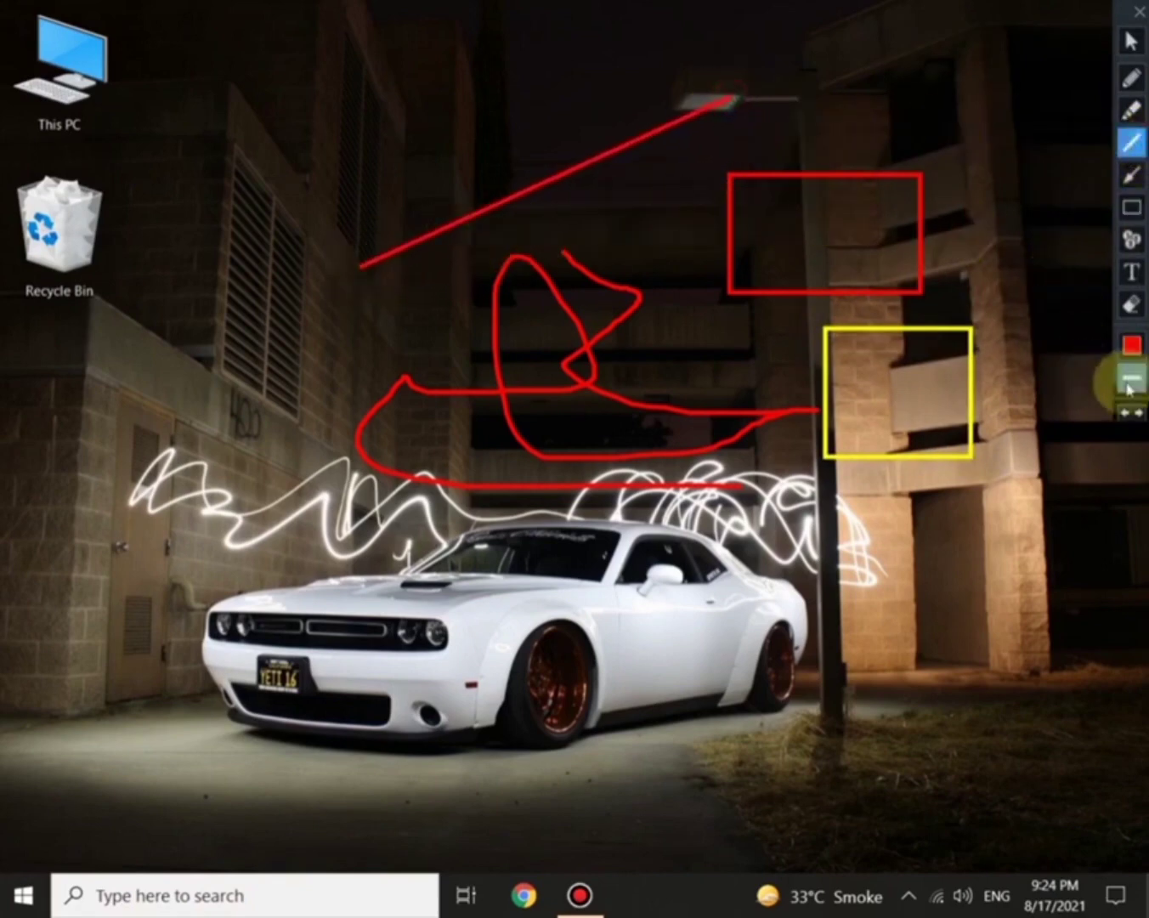
Erase the red rectangle, the upper edge of the yellow rectangle, and parts of the red line and scribble.
click(1131, 303)
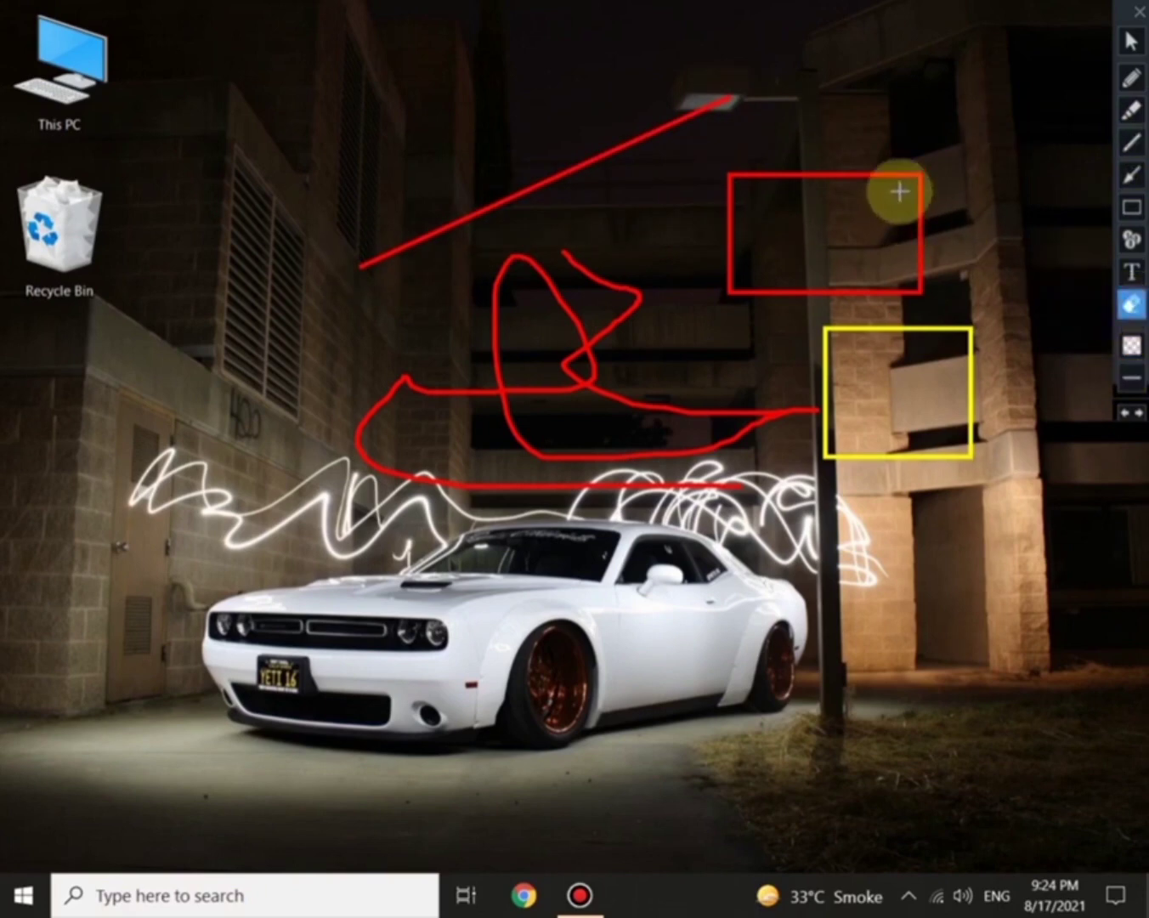
mouse_move(918, 177)
mouse_down()
mouse_move(916, 234)
mouse_move(995, 290)
mouse_up()
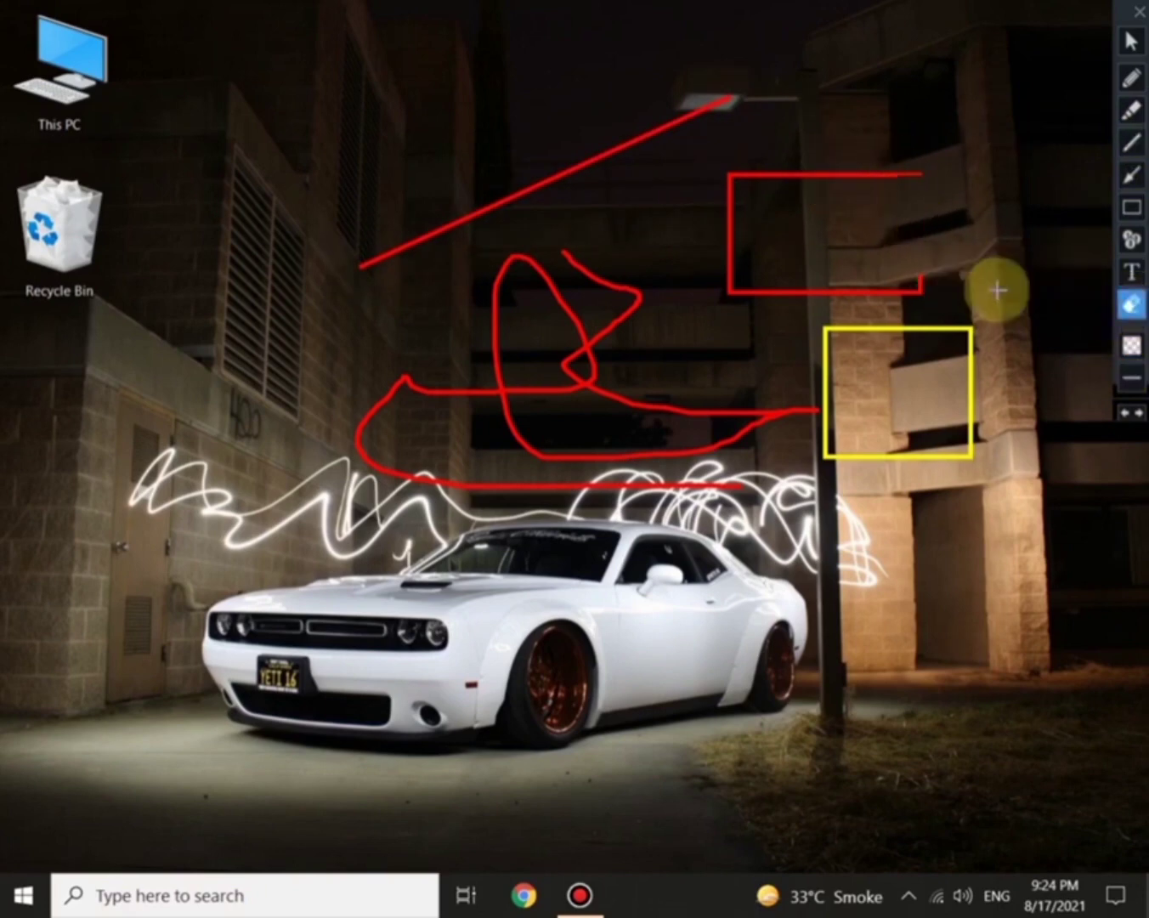
drag(816, 238, 954, 341)
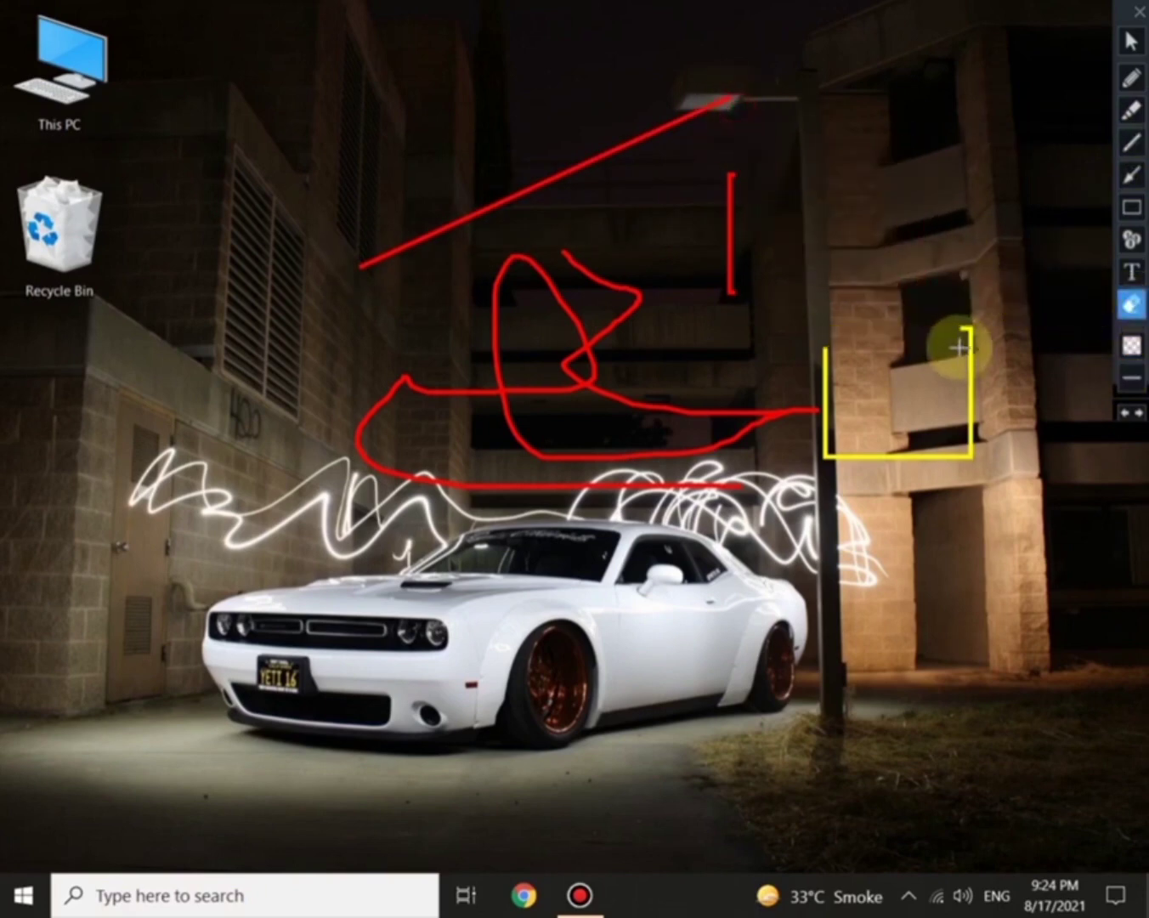
click(615, 73)
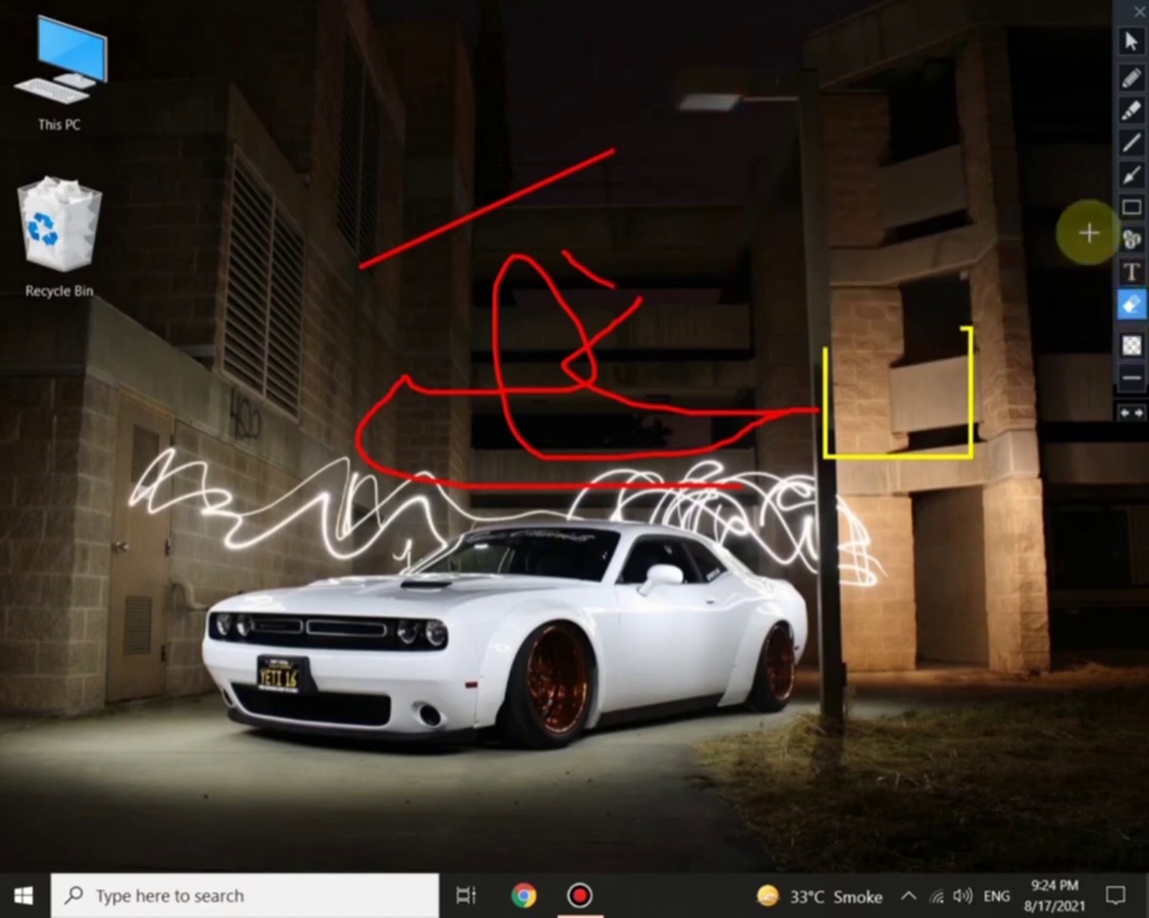
Place ten red numbered markers, 2 through 11, at scattered spots around the drawings.
click(1131, 240)
click(727, 204)
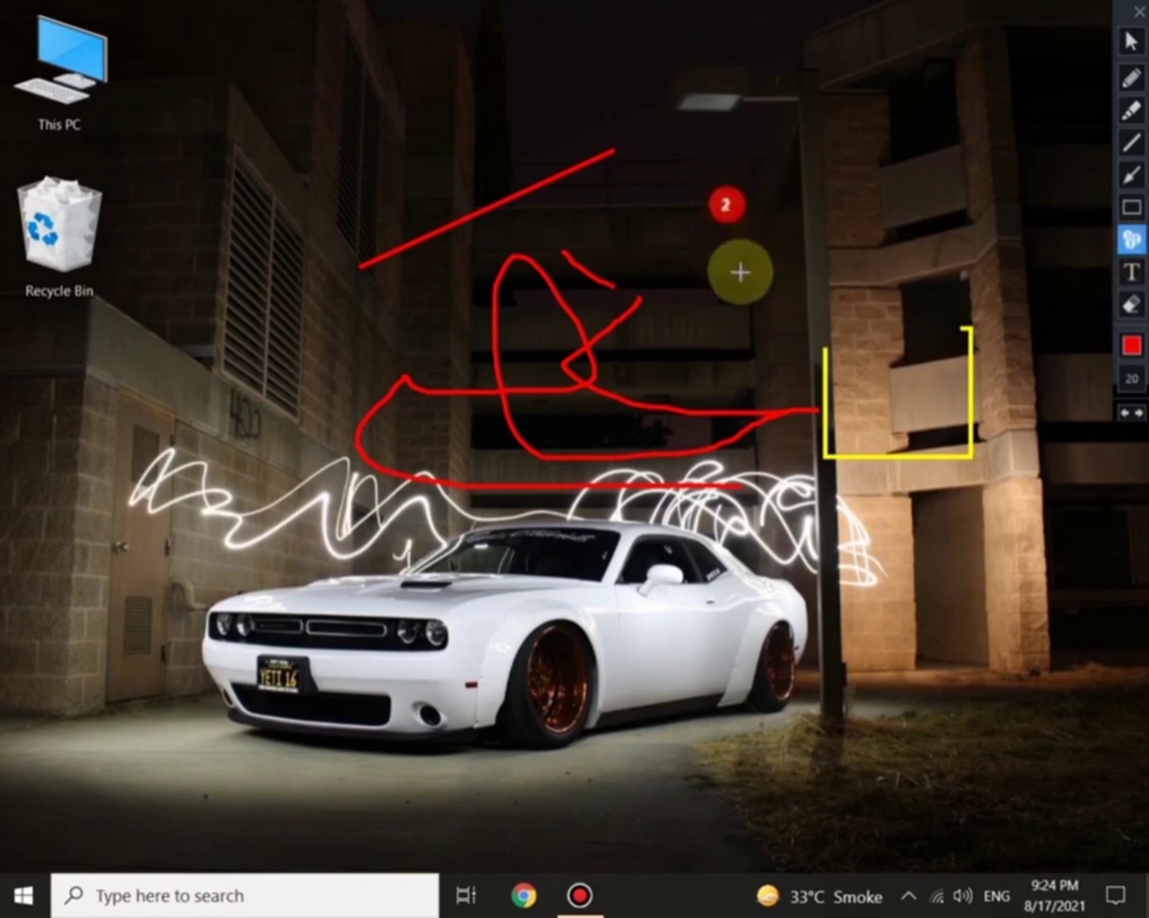
click(891, 248)
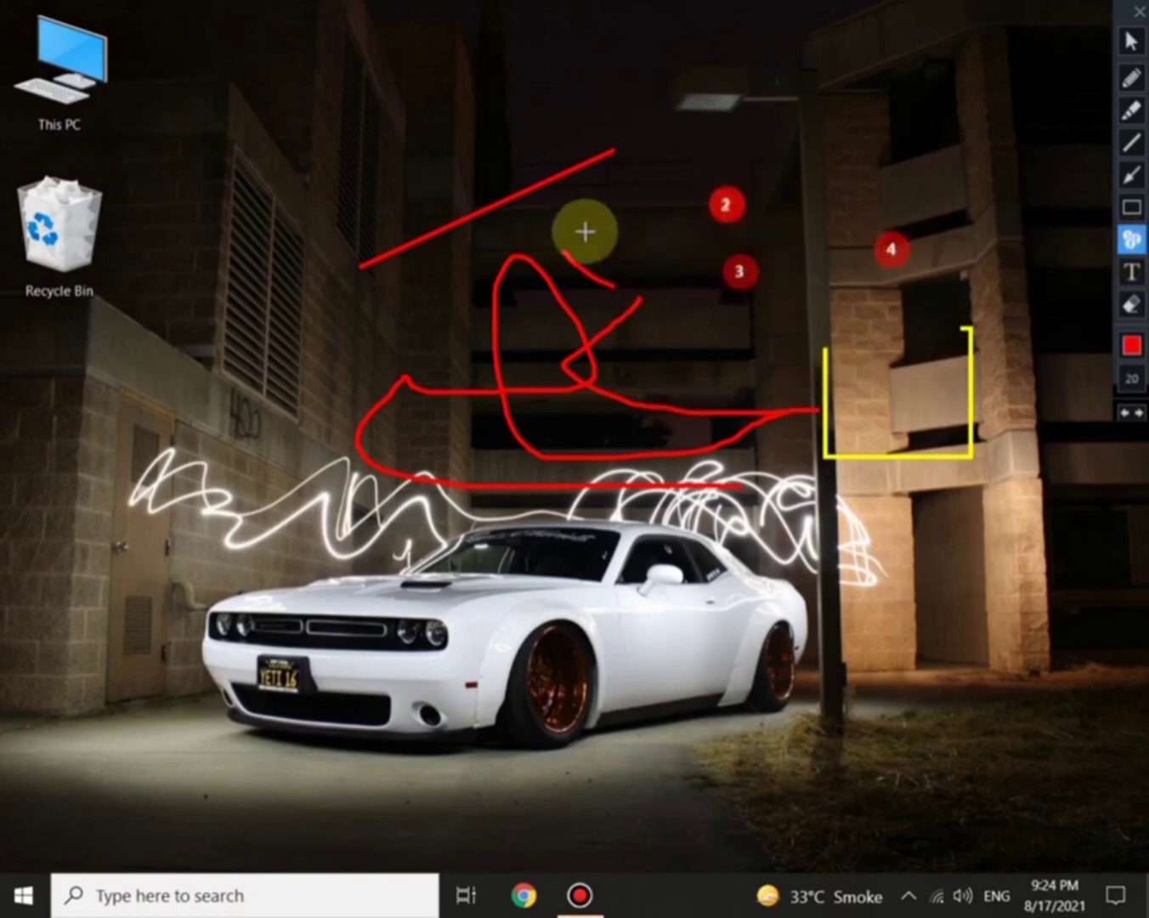
click(511, 225)
click(363, 323)
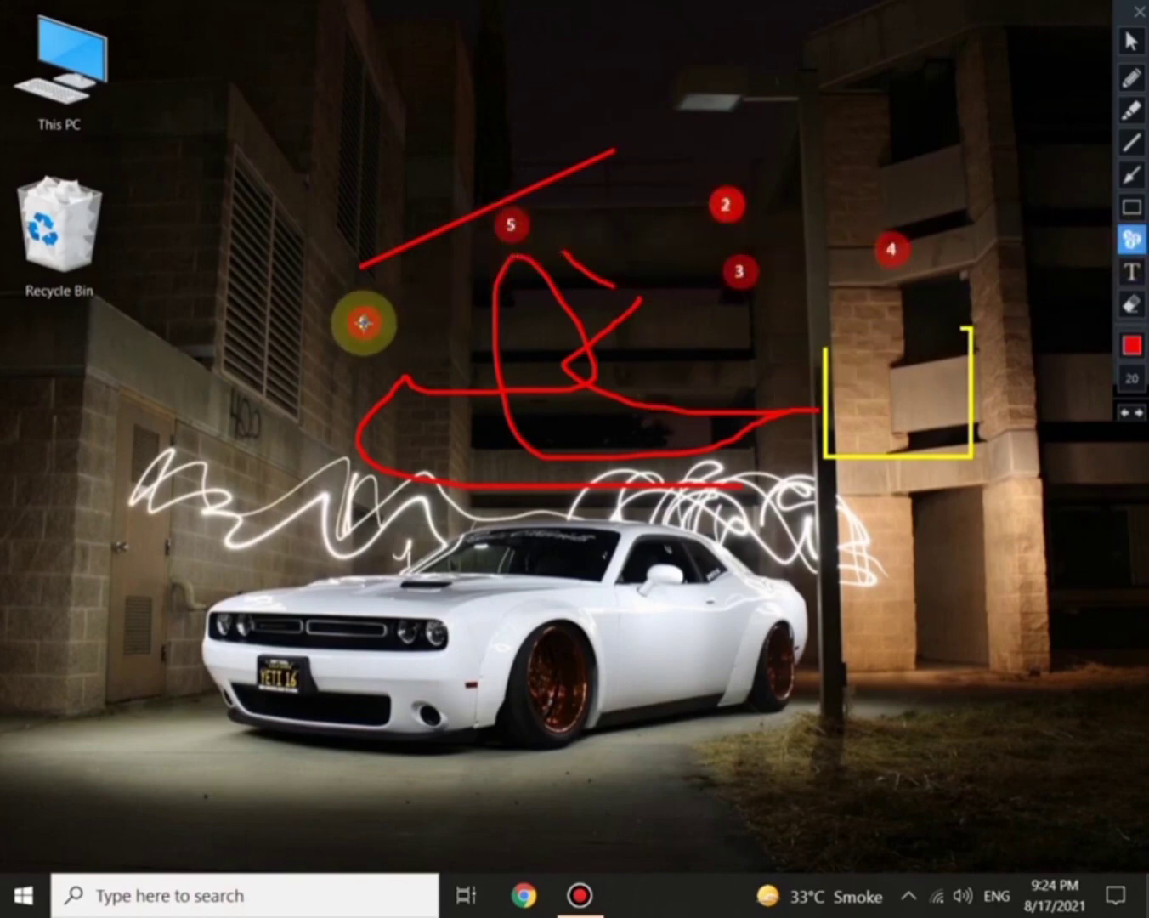
click(293, 161)
click(587, 97)
click(661, 331)
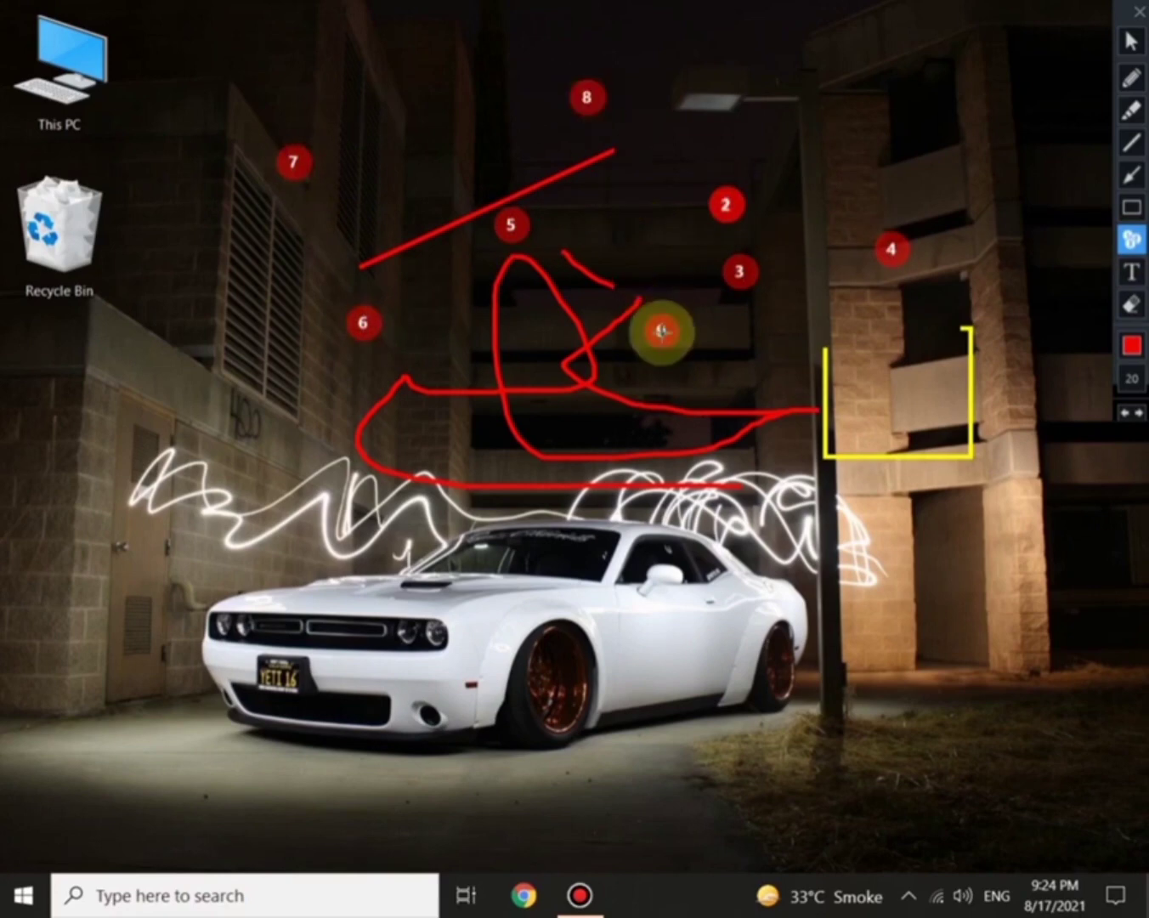
click(788, 566)
click(951, 570)
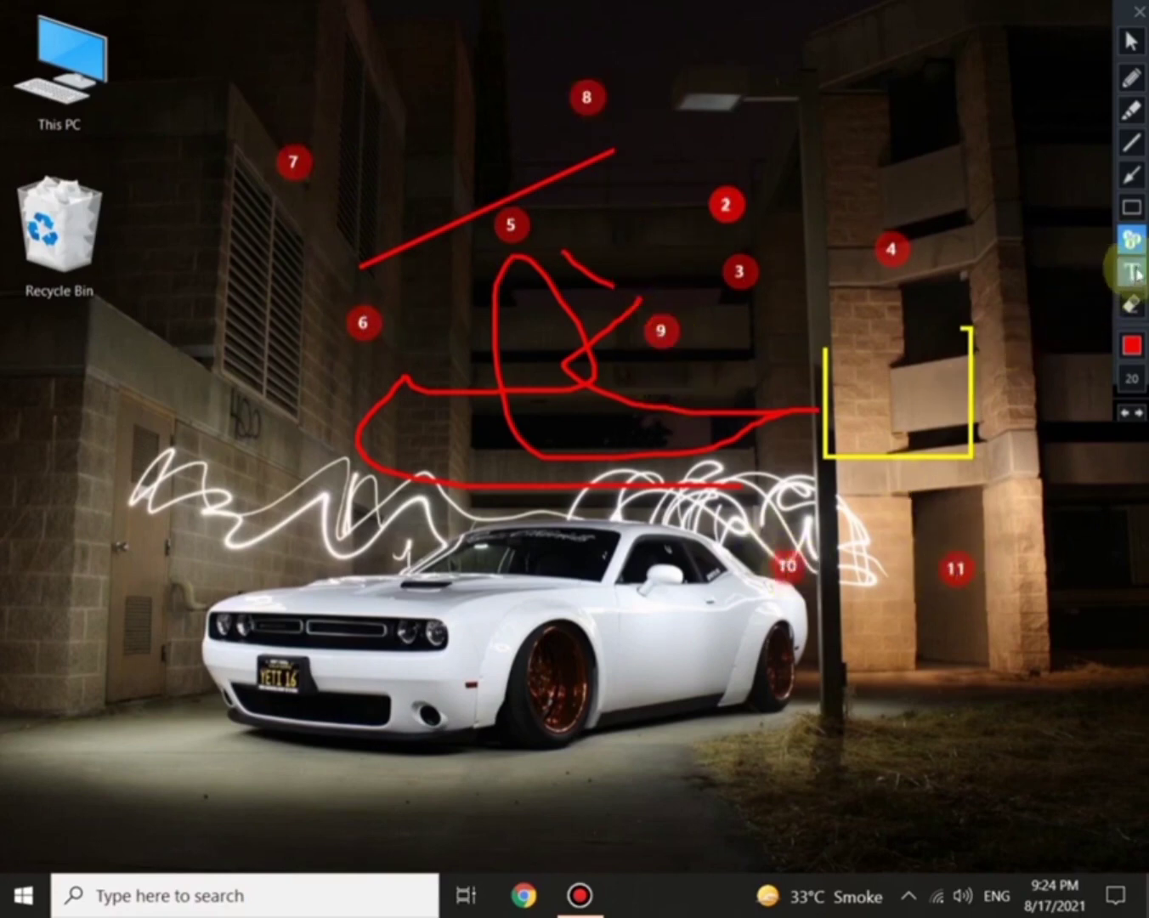
Erase the numbered markers 11, 4, 3 and 2.
click(1131, 306)
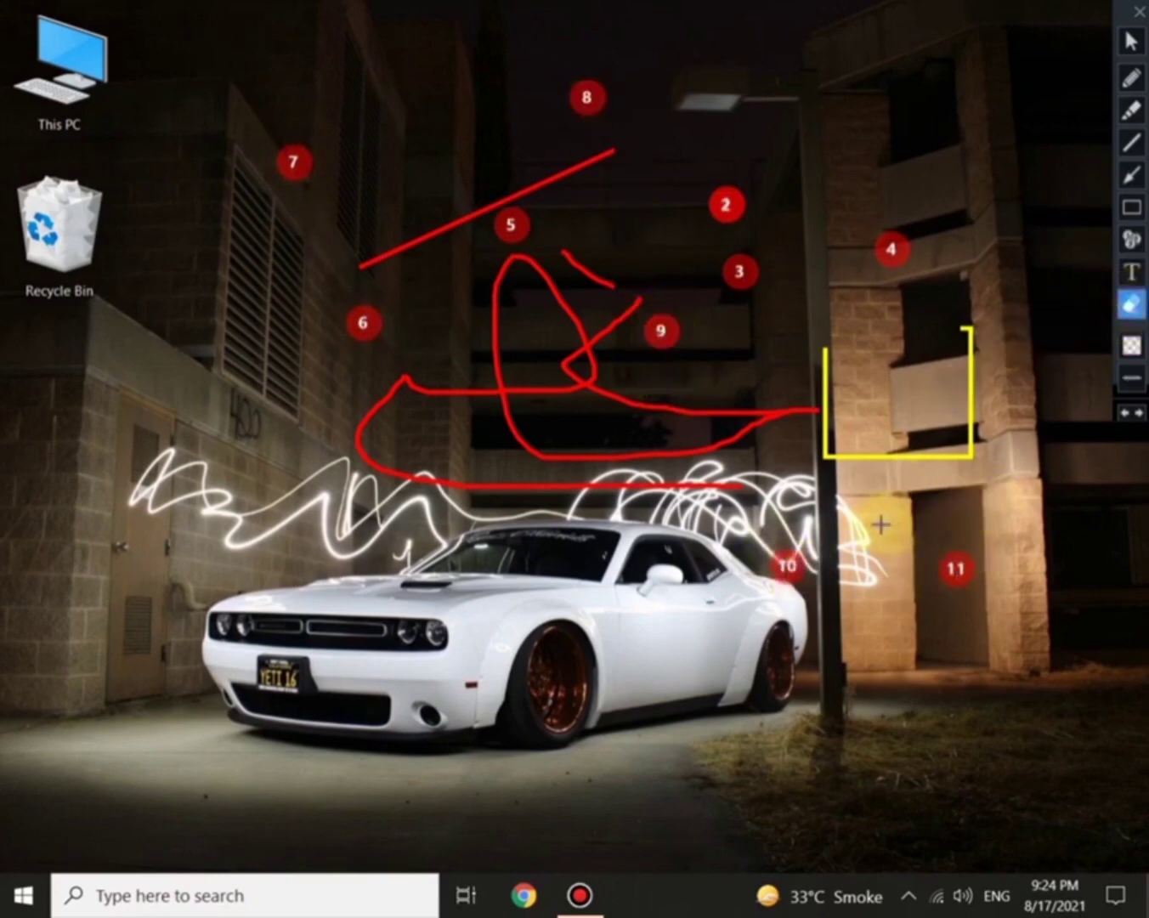
click(955, 567)
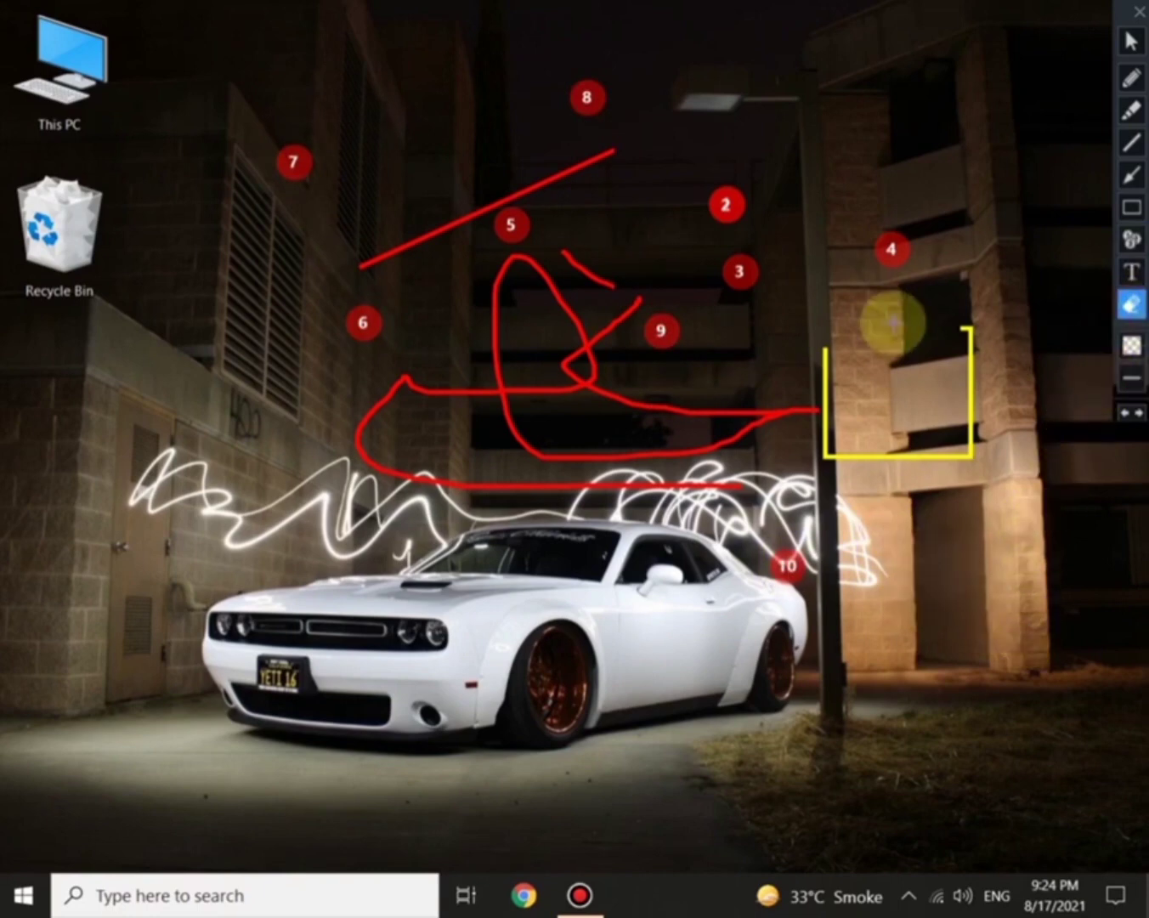
click(884, 248)
click(736, 267)
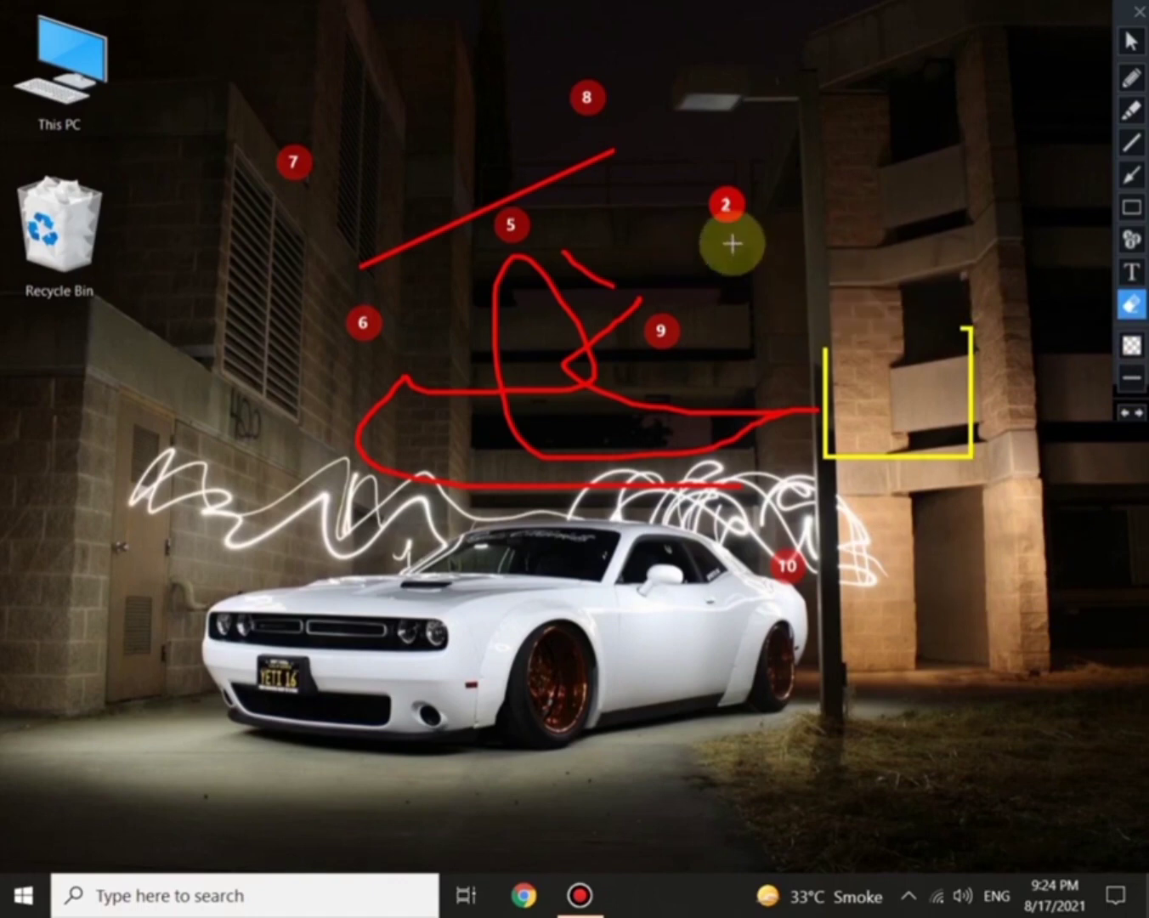
click(726, 204)
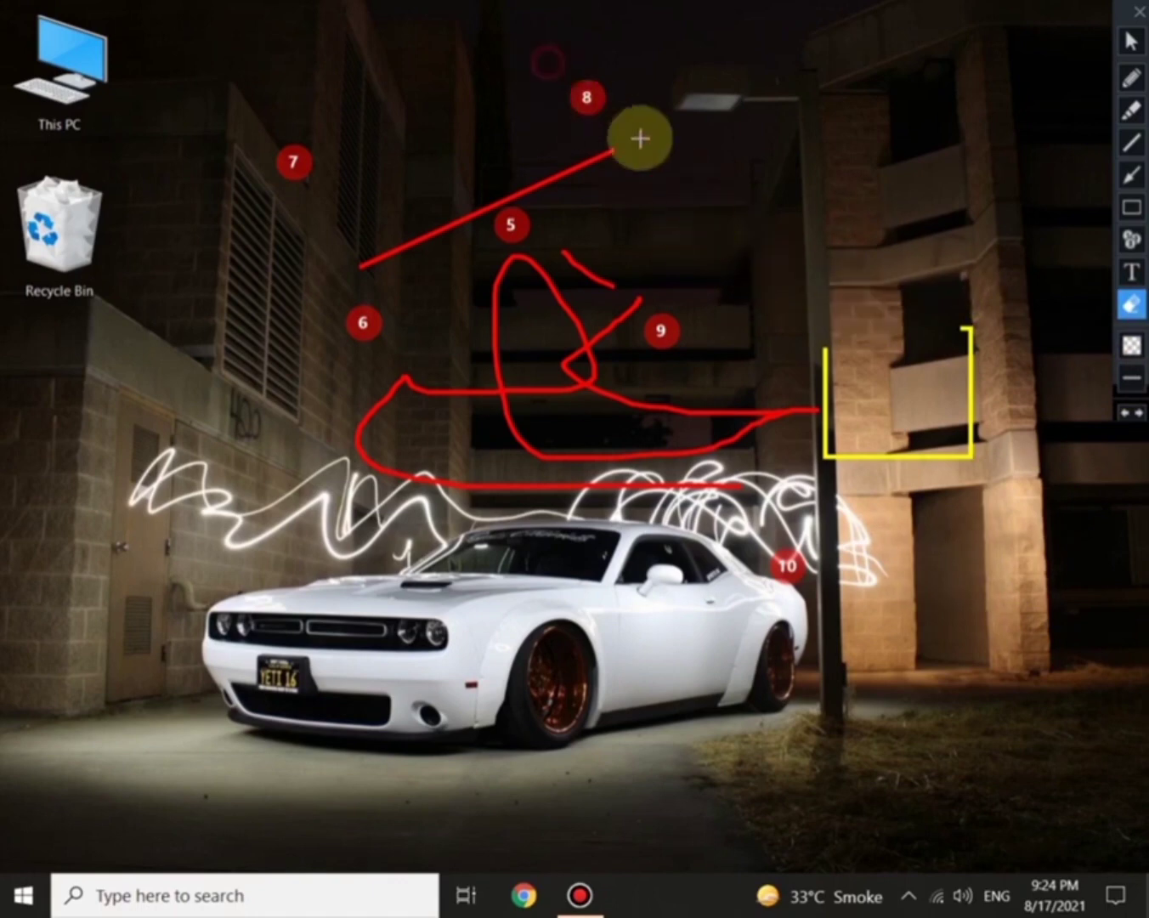
click(587, 96)
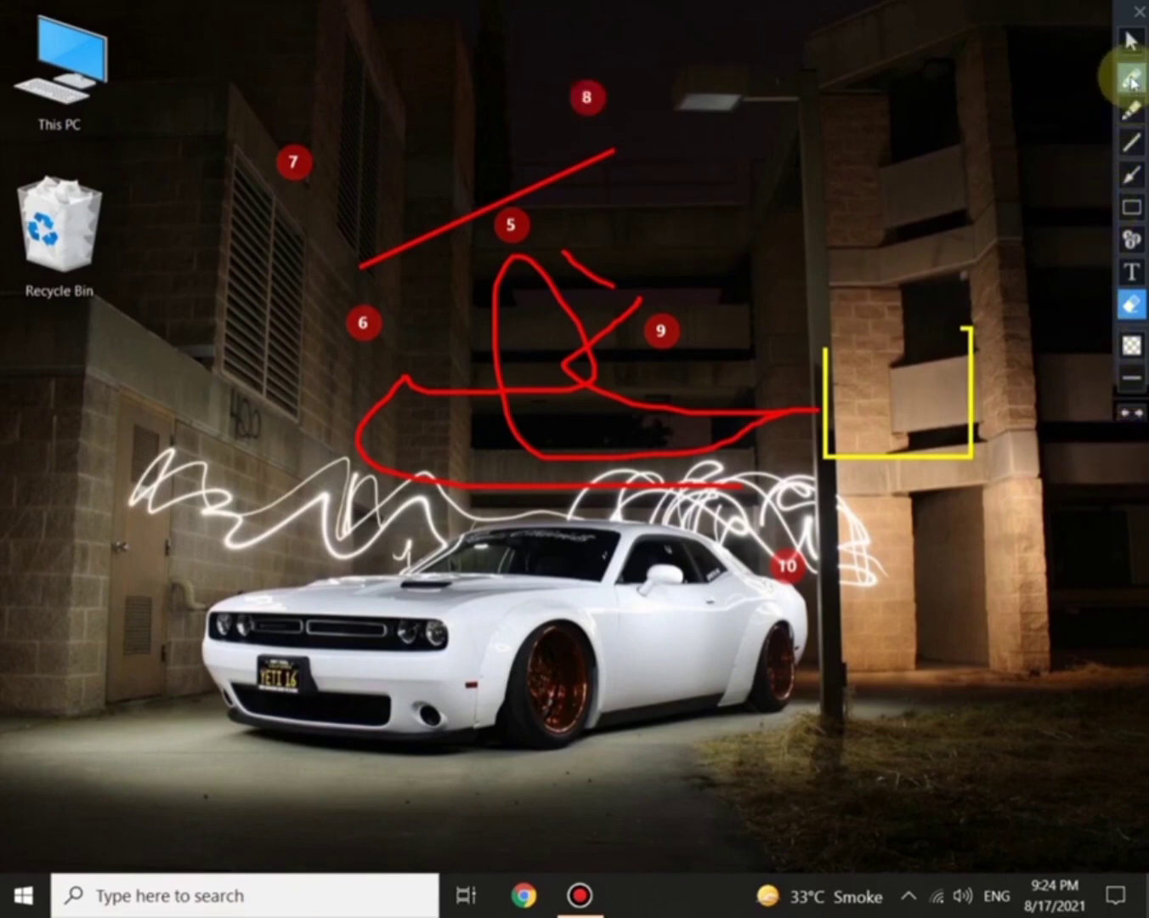
Draw two thick yellow freehand strokes with the highlighter across the building and the car.
click(1131, 111)
mouse_move(793, 152)
mouse_down()
mouse_move(899, 251)
mouse_move(758, 326)
mouse_move(799, 429)
mouse_move(957, 598)
mouse_move(803, 629)
mouse_move(662, 589)
mouse_up()
mouse_move(680, 232)
mouse_down()
mouse_move(910, 359)
mouse_move(888, 537)
mouse_move(517, 562)
mouse_up()
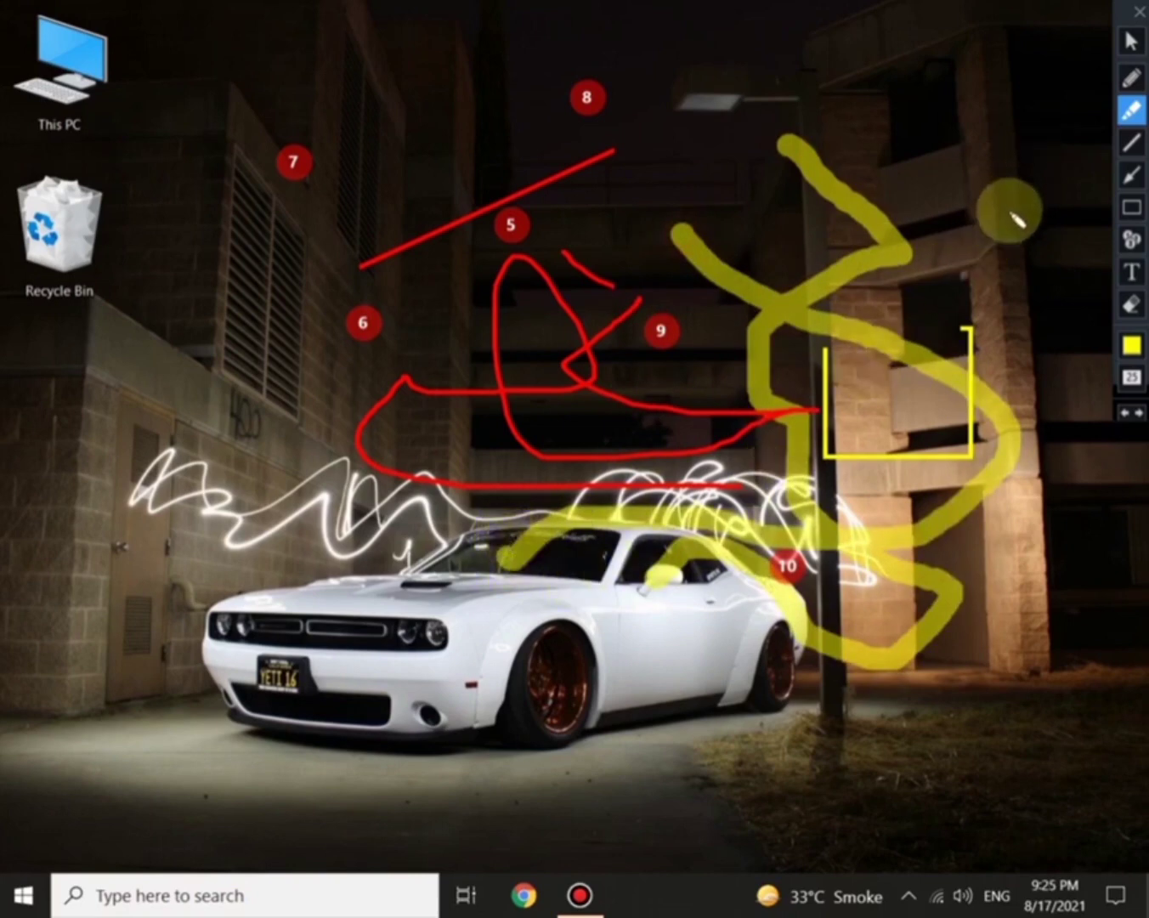
Undo the highlighter strokes and the erasing of markers 2, 3 and 4, and redo all of these changes.
click(1124, 417)
click(1126, 417)
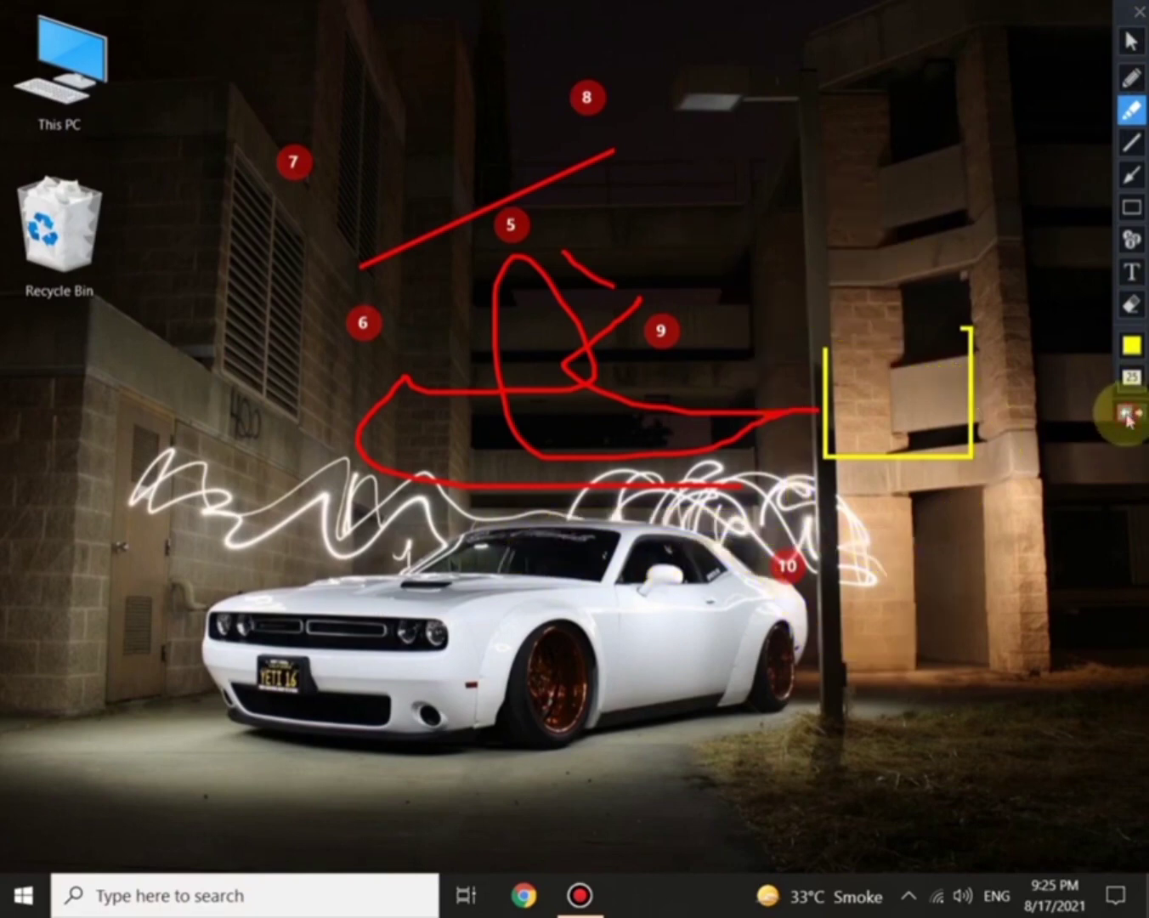
click(1129, 416)
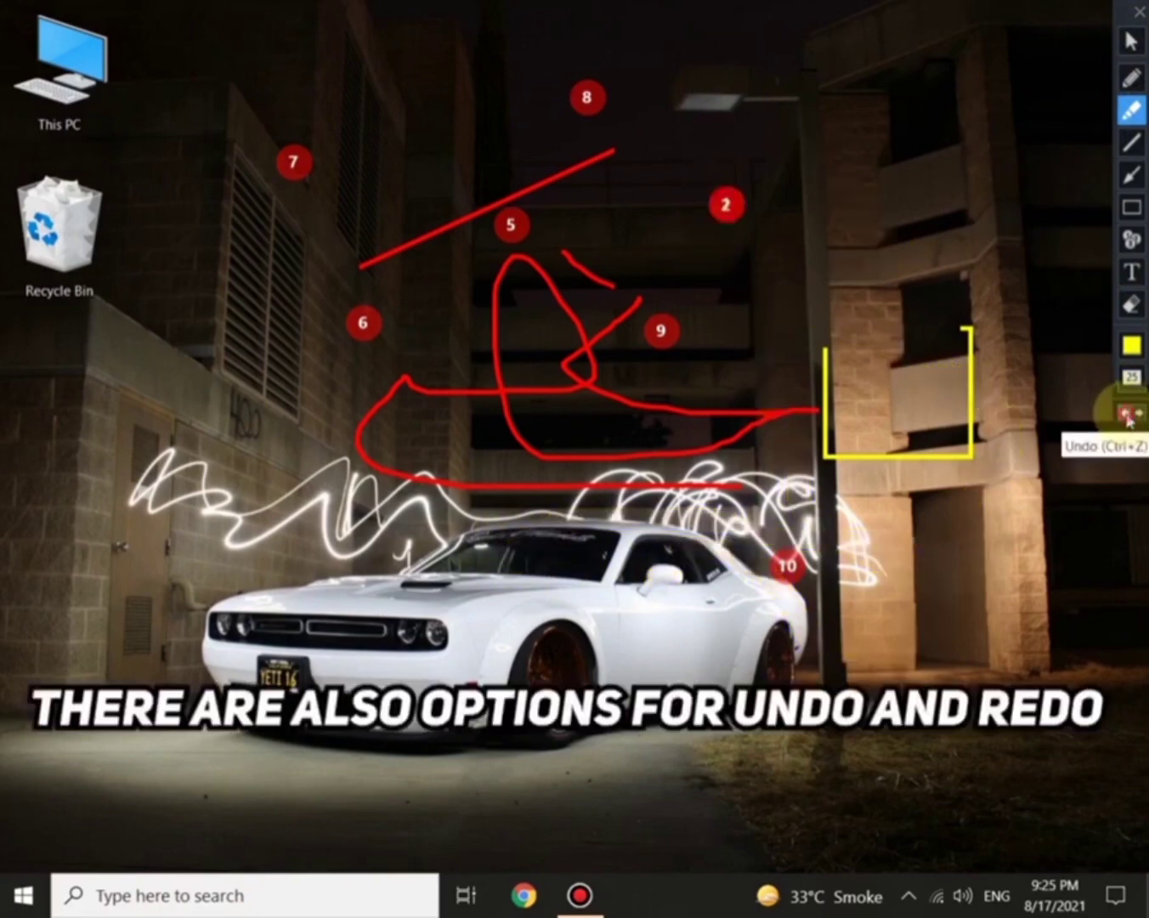
click(1129, 416)
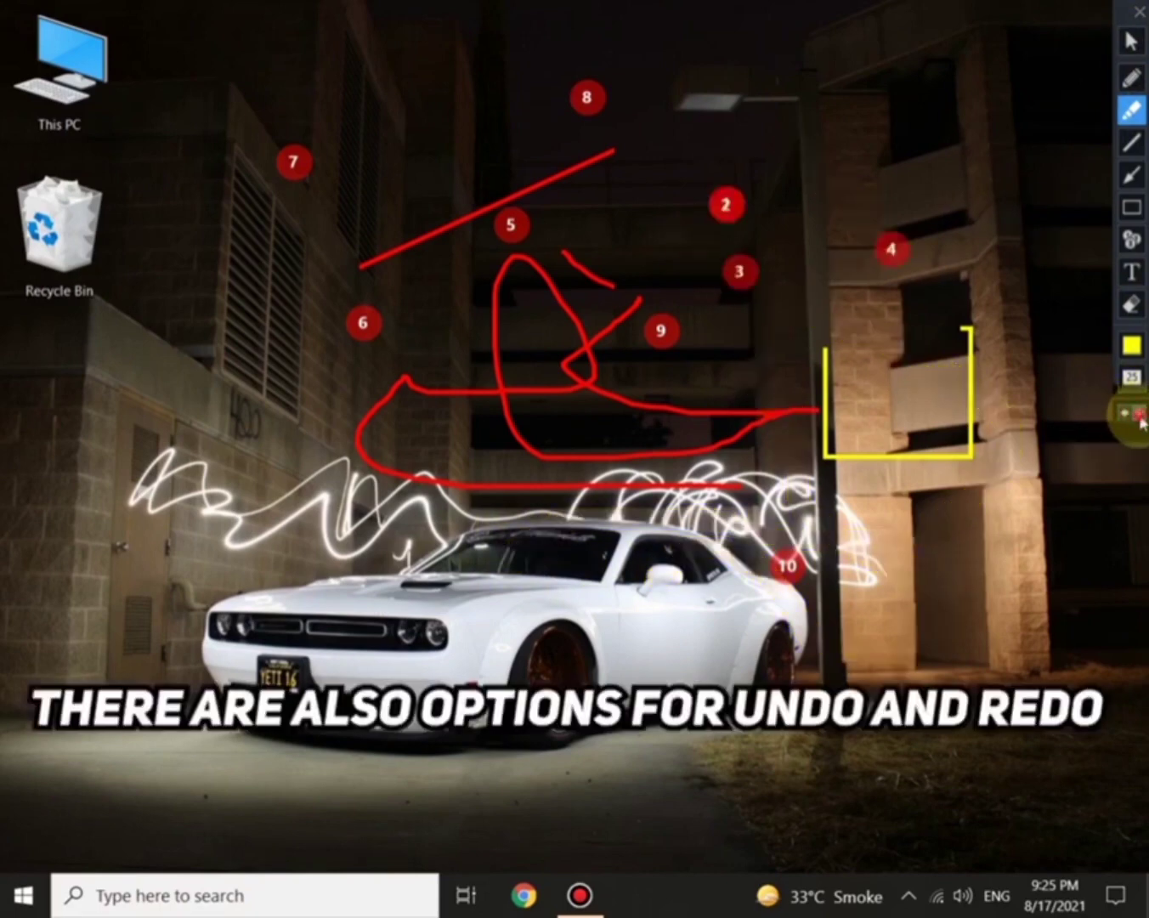
click(1139, 418)
click(1140, 416)
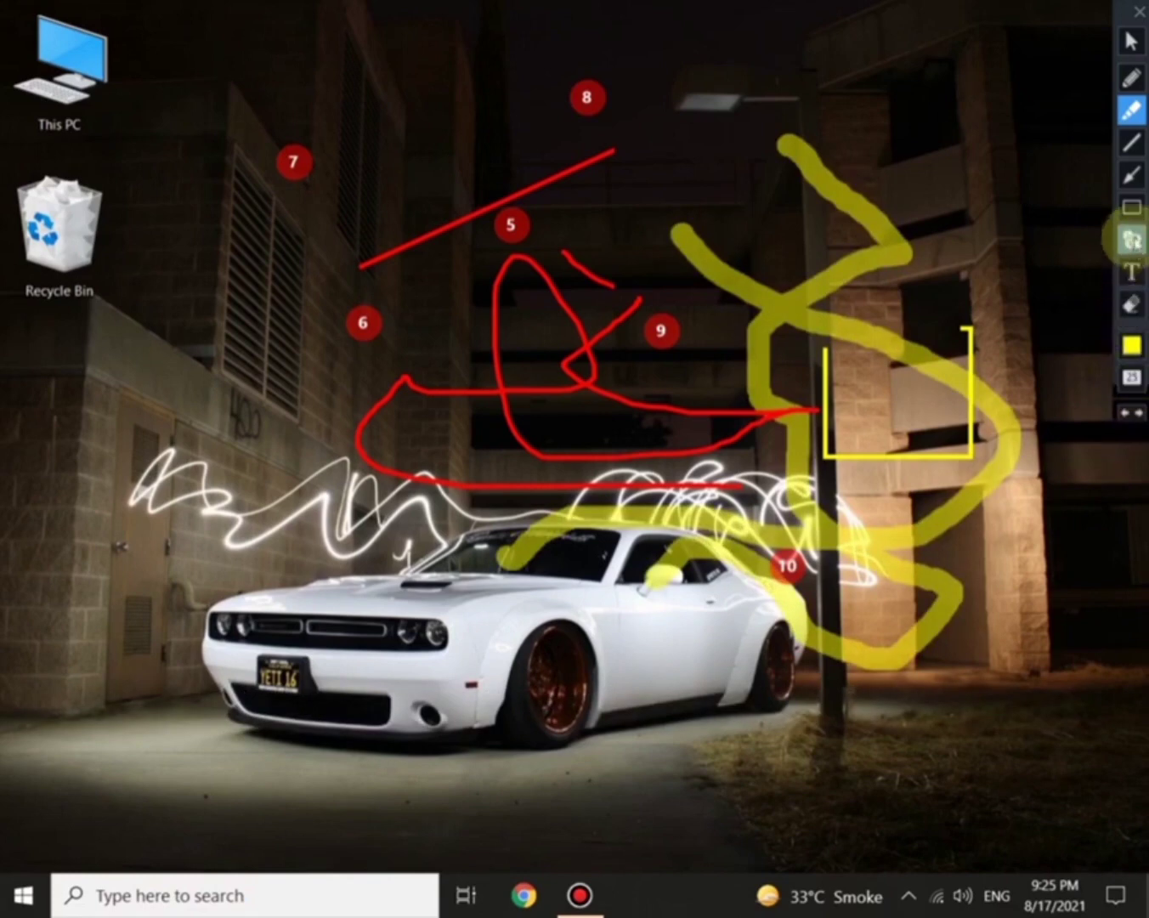
Draw three thin red arrows: one down toward the yellow rectangle, one toward marker 8, and one across marker 5.
click(1130, 175)
drag(1007, 179, 918, 319)
drag(902, 96, 590, 104)
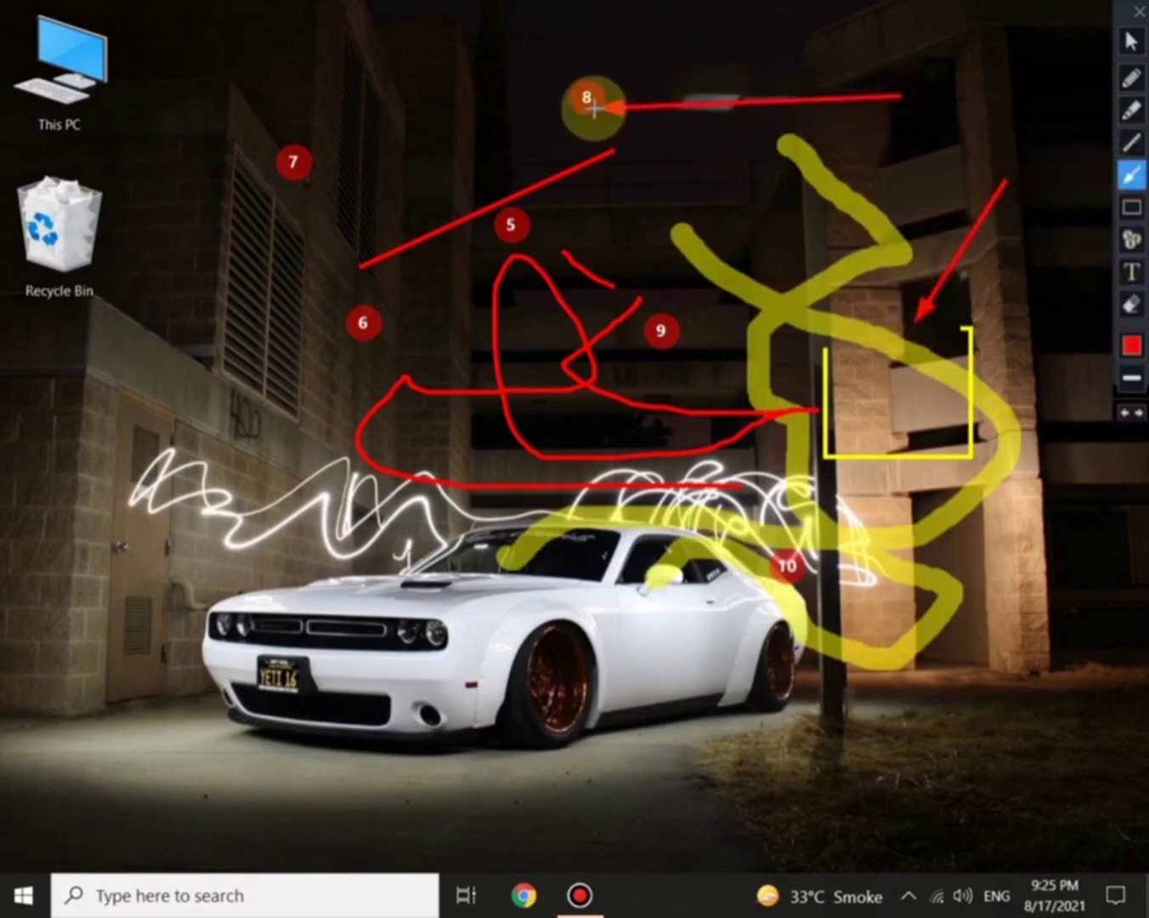
drag(733, 188, 471, 226)
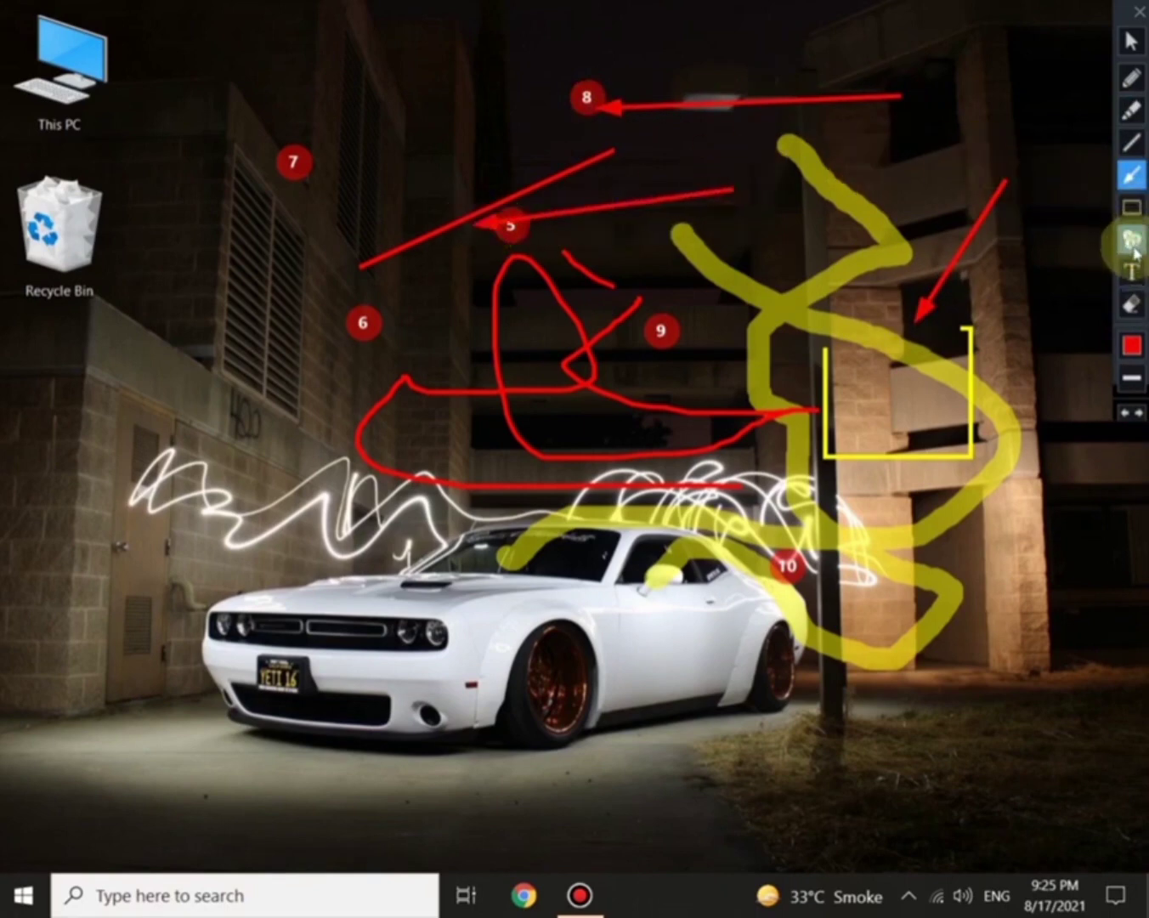
Set the arrow thickness to 30 px and draw three large red arrows, two over the car and one above the drawings.
click(1133, 383)
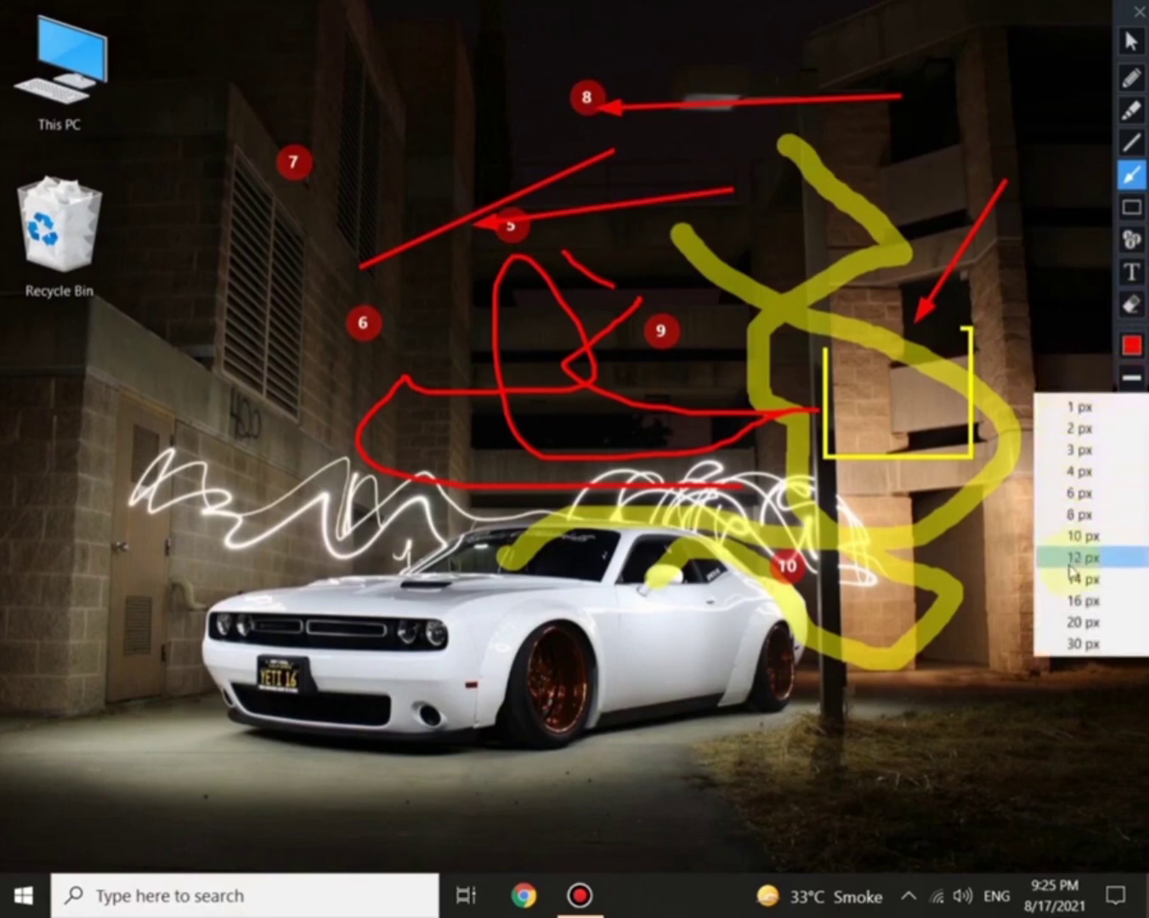
click(1073, 645)
mouse_move(1061, 630)
mouse_down()
mouse_move(996, 642)
mouse_move(255, 625)
mouse_up()
mouse_move(167, 375)
mouse_down()
mouse_move(42, 255)
mouse_move(448, 565)
mouse_move(730, 718)
mouse_up()
mouse_move(399, 149)
mouse_down()
mouse_move(1042, 169)
mouse_move(1006, 175)
mouse_up()
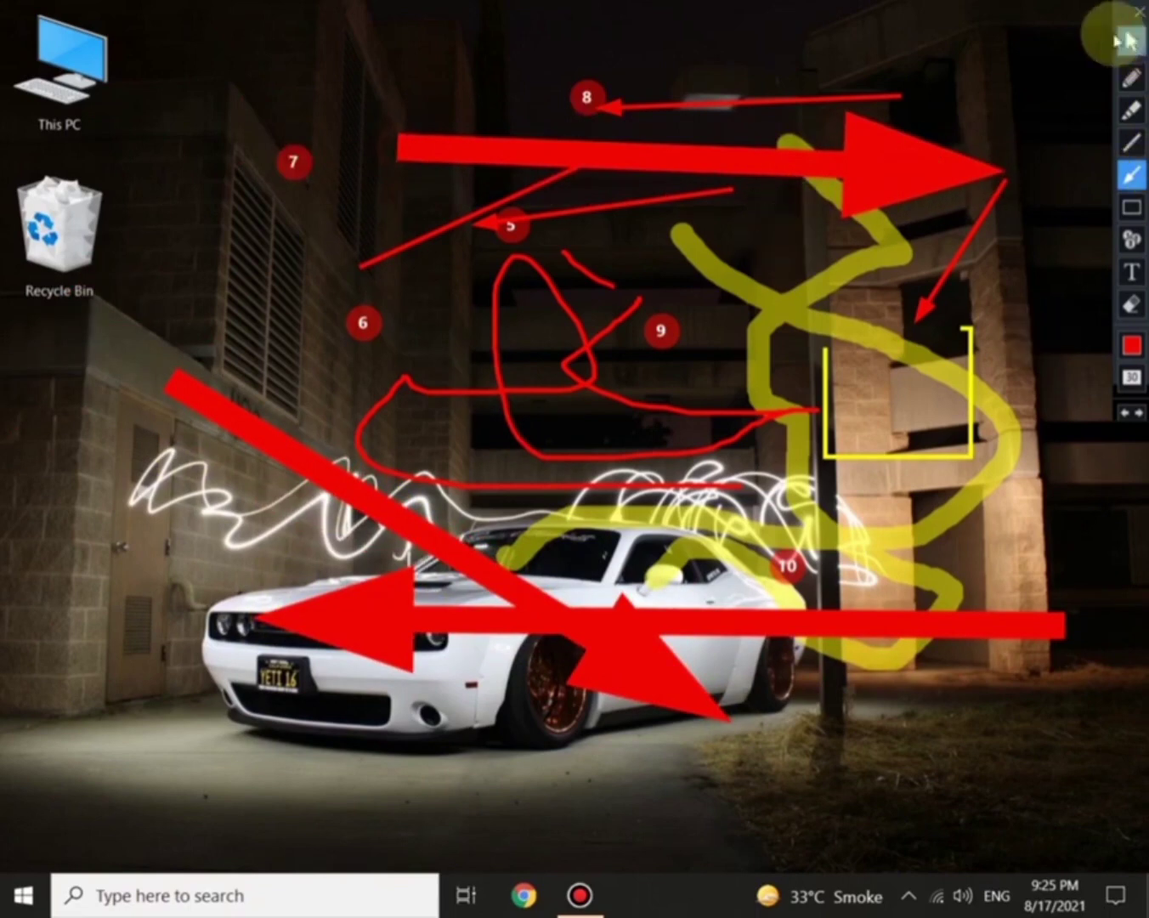
Switch back to the normal pointer and exit drawing mode, clearing all annotations from the desktop.
click(1131, 39)
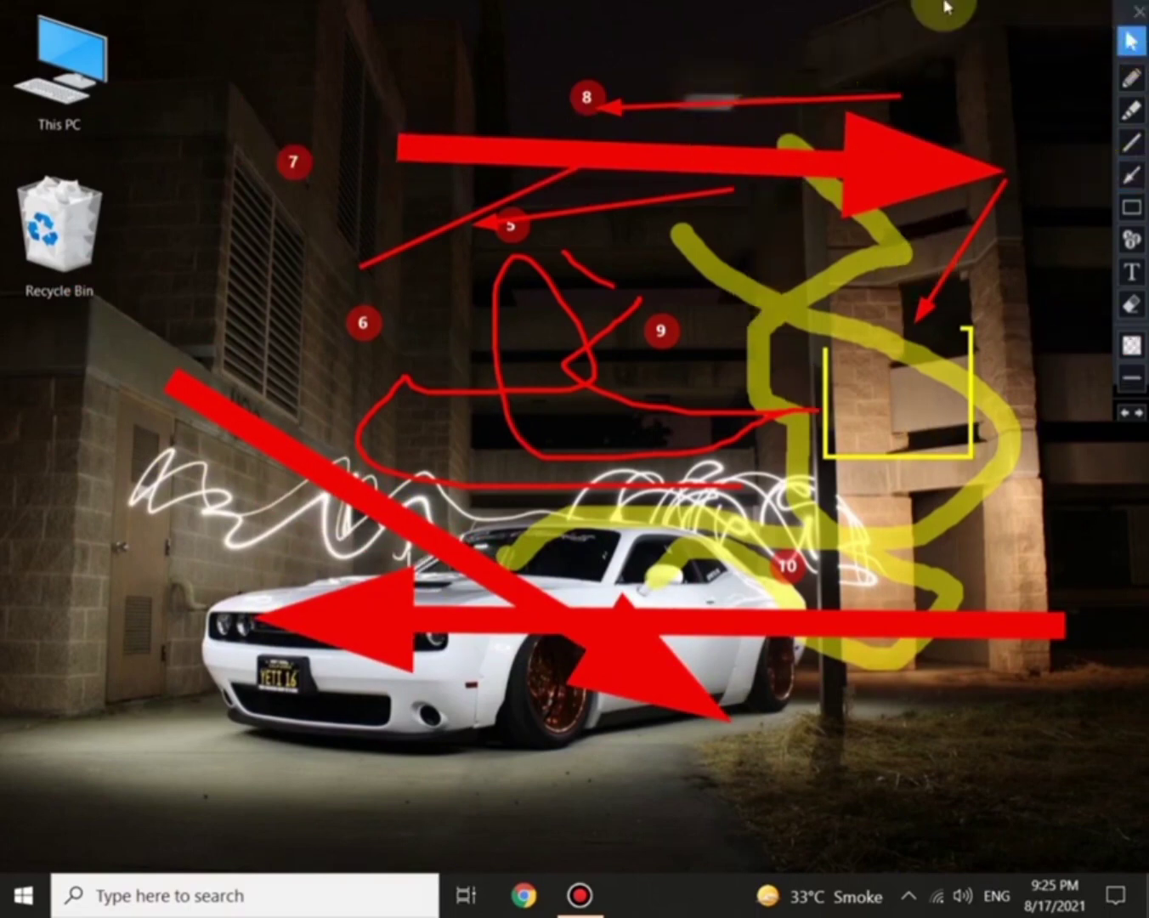
click(1140, 11)
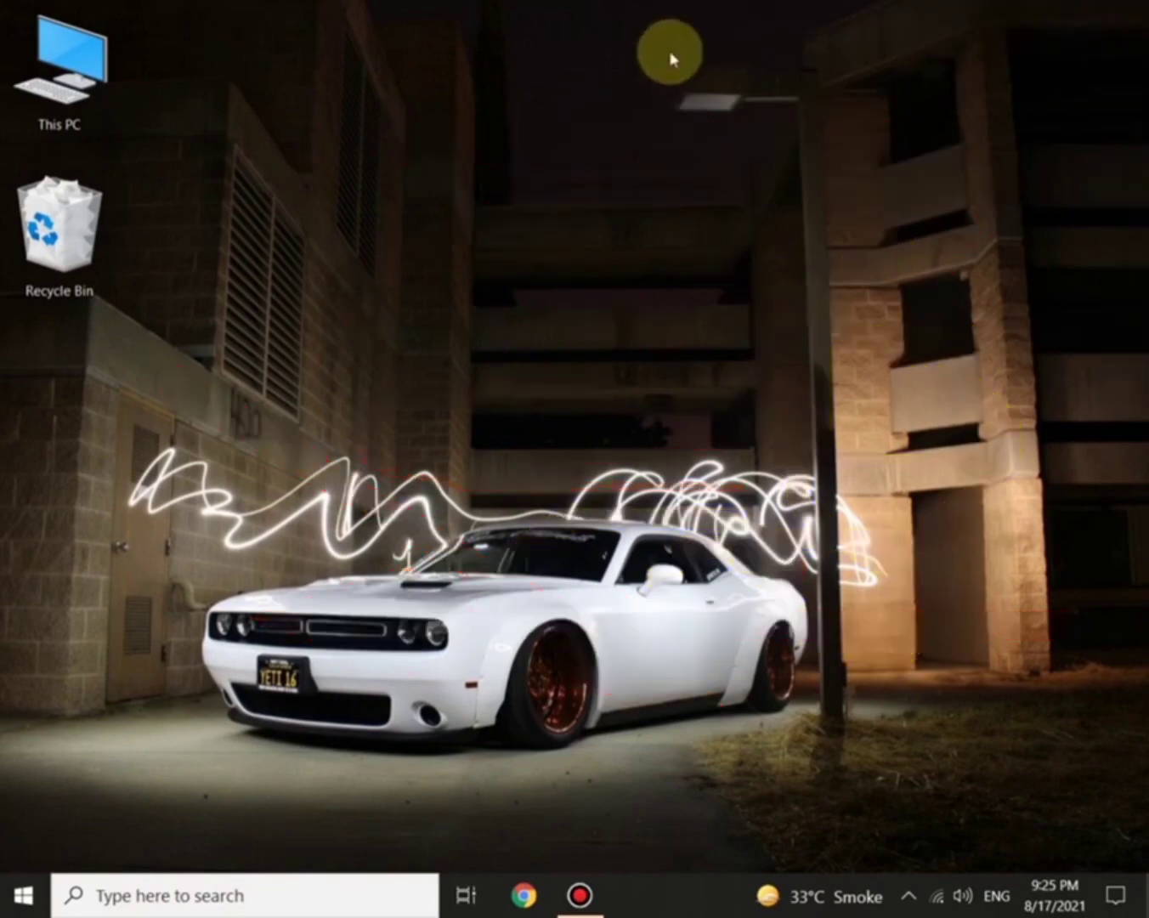
mouse_move(680, 7)
click(774, 13)
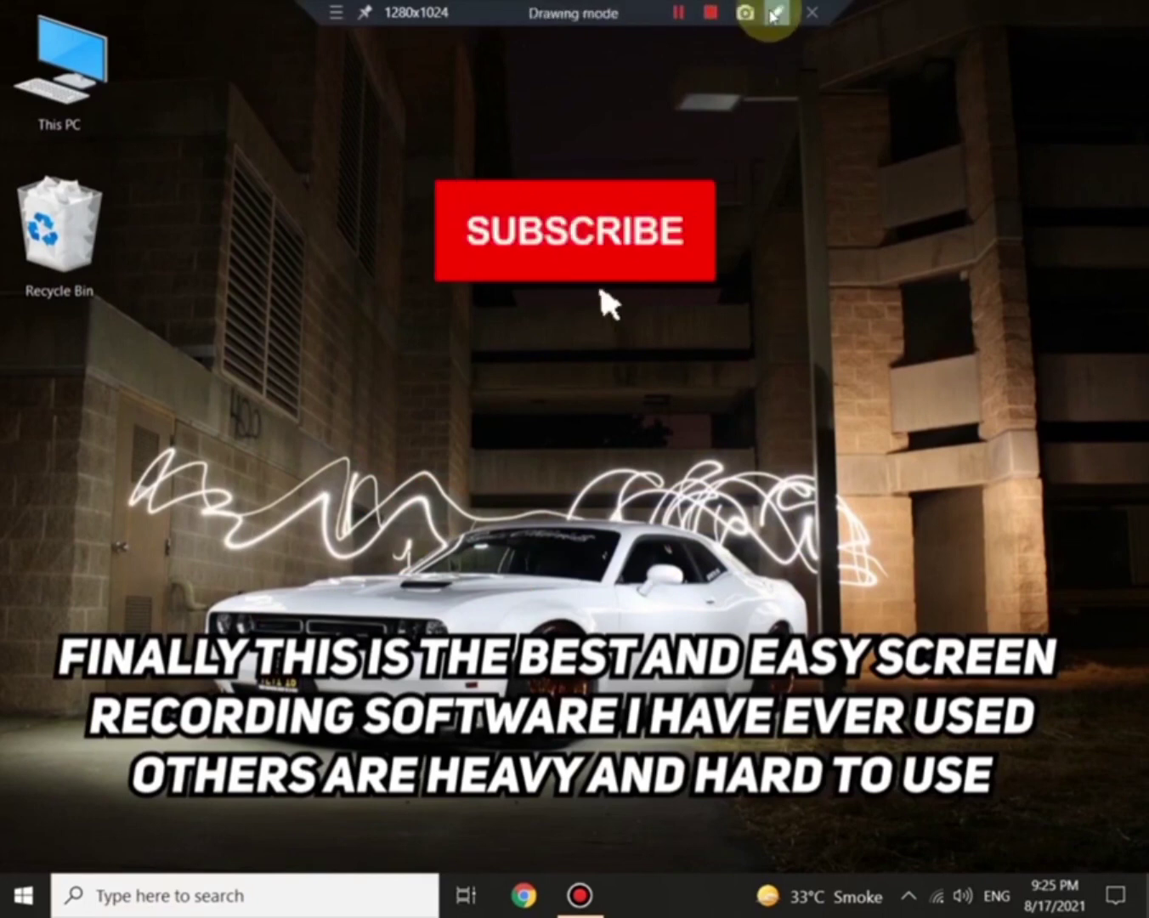
click(773, 12)
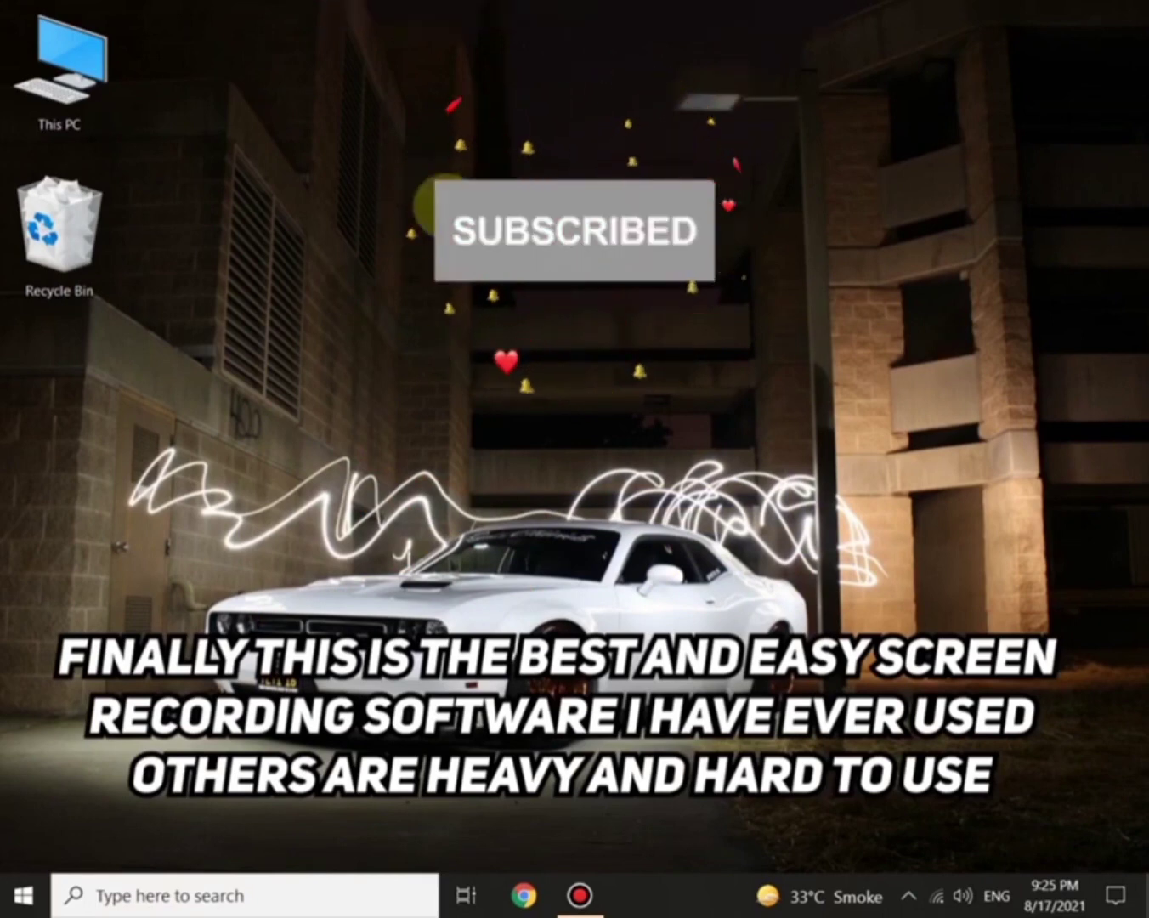